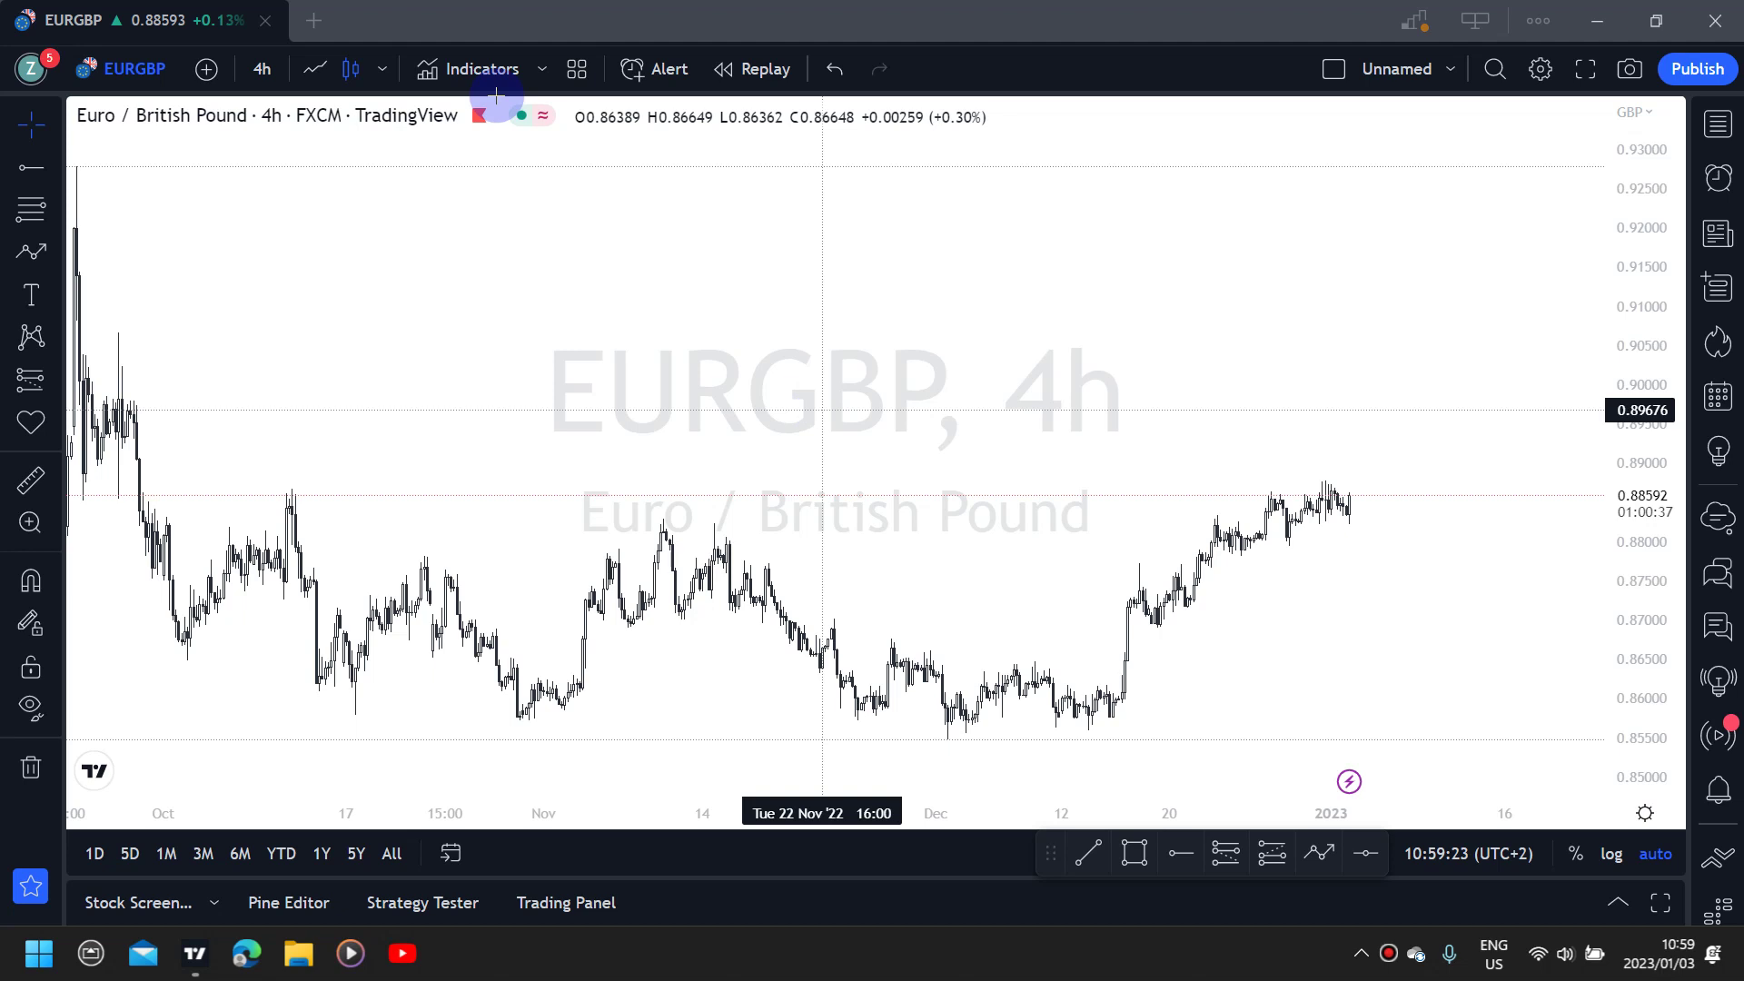
Show the EURGBP 4h chart as a line and place a horizontal line beneath the repeated lows at about 0.85685
{"action": "left_click", "coordinate": [309, 77]}
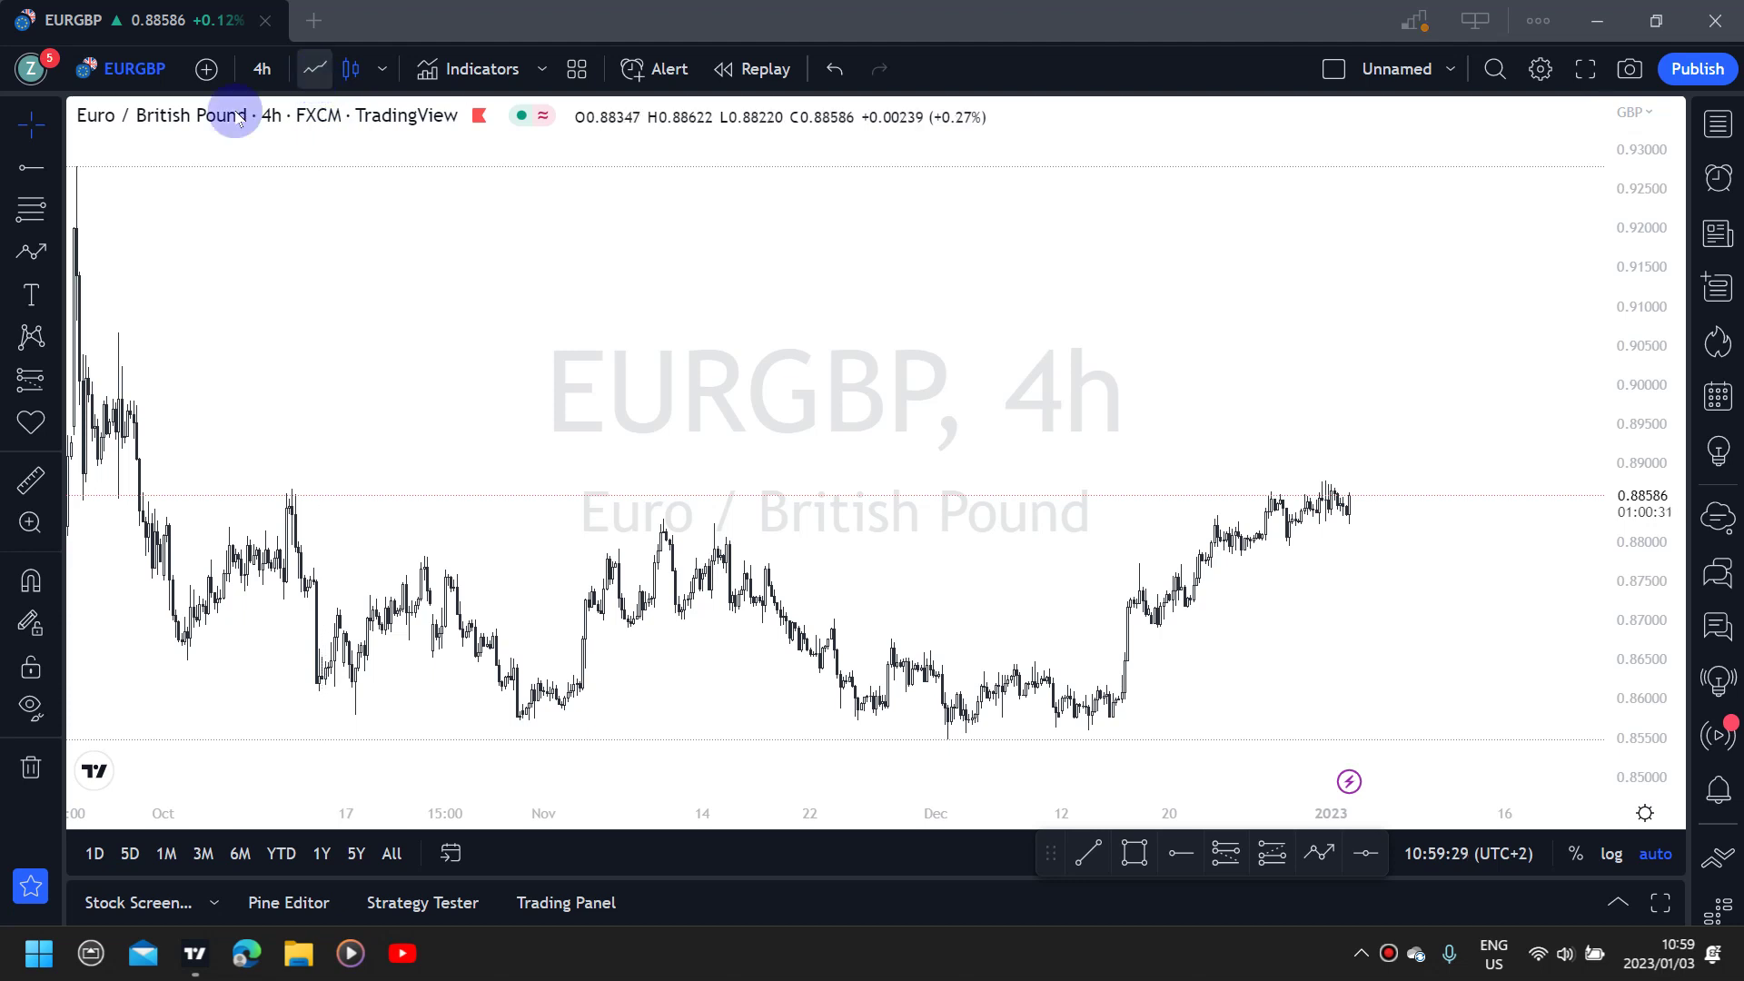
{"action": "left_click", "coordinate": [317, 68]}
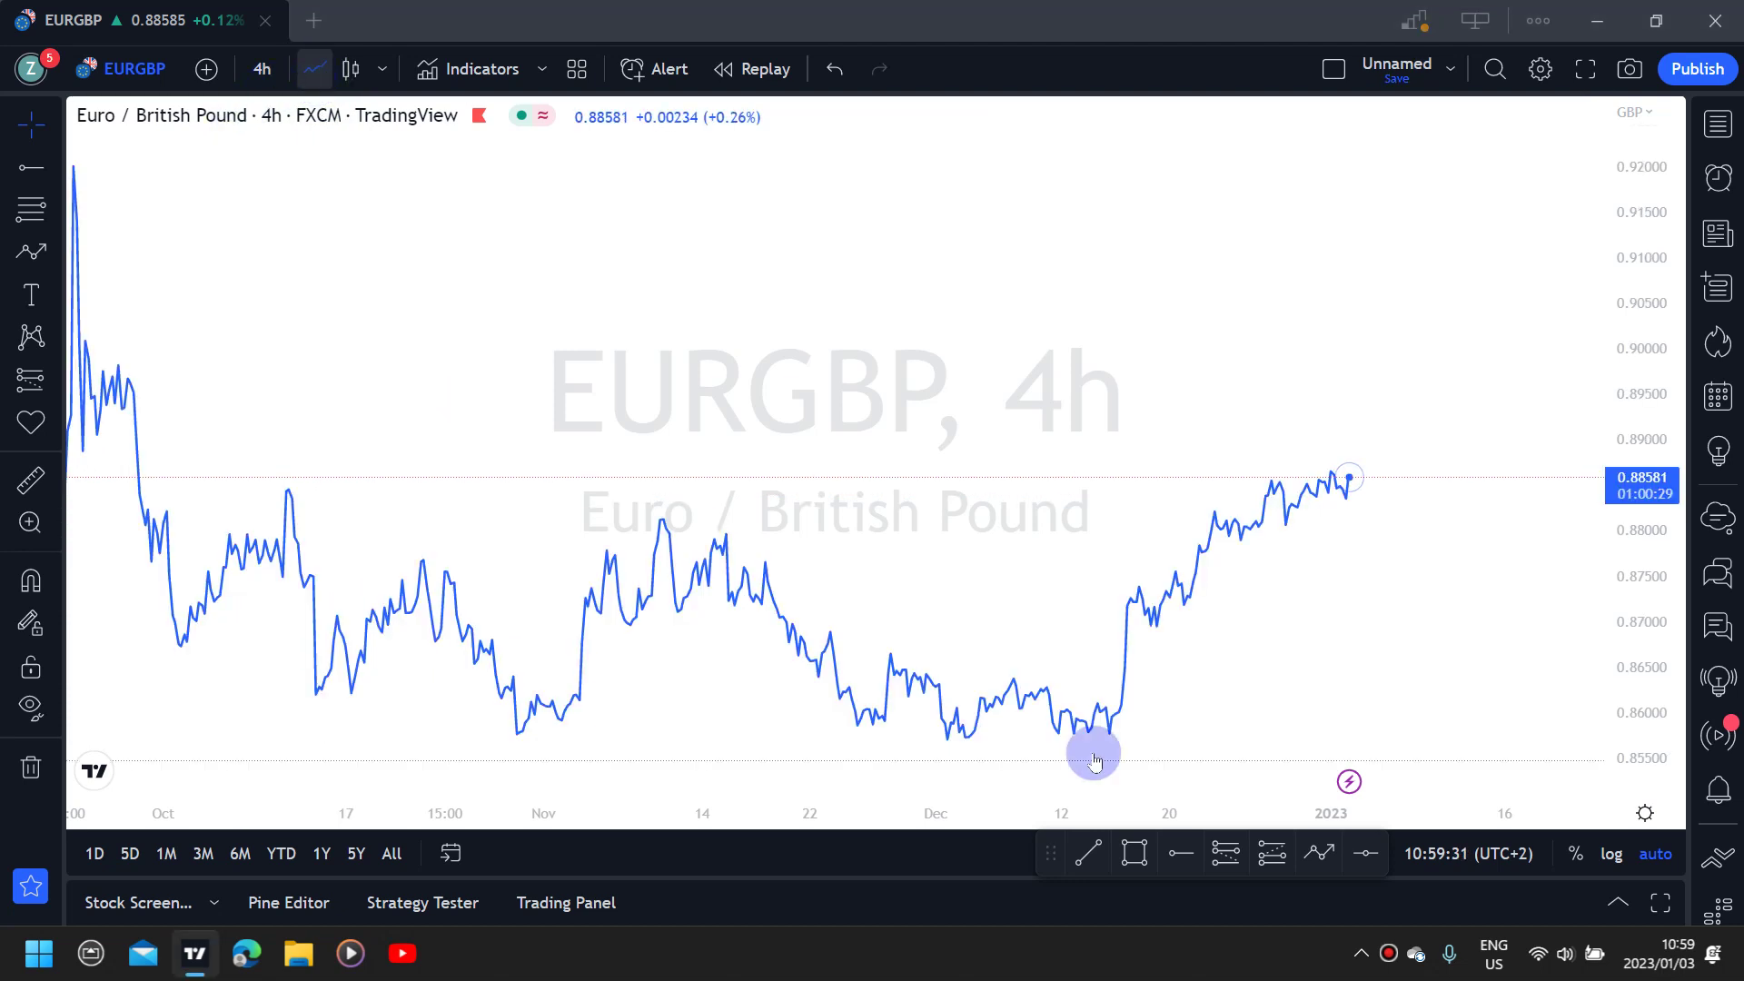
{"action": "left_click", "coordinate": [1365, 853]}
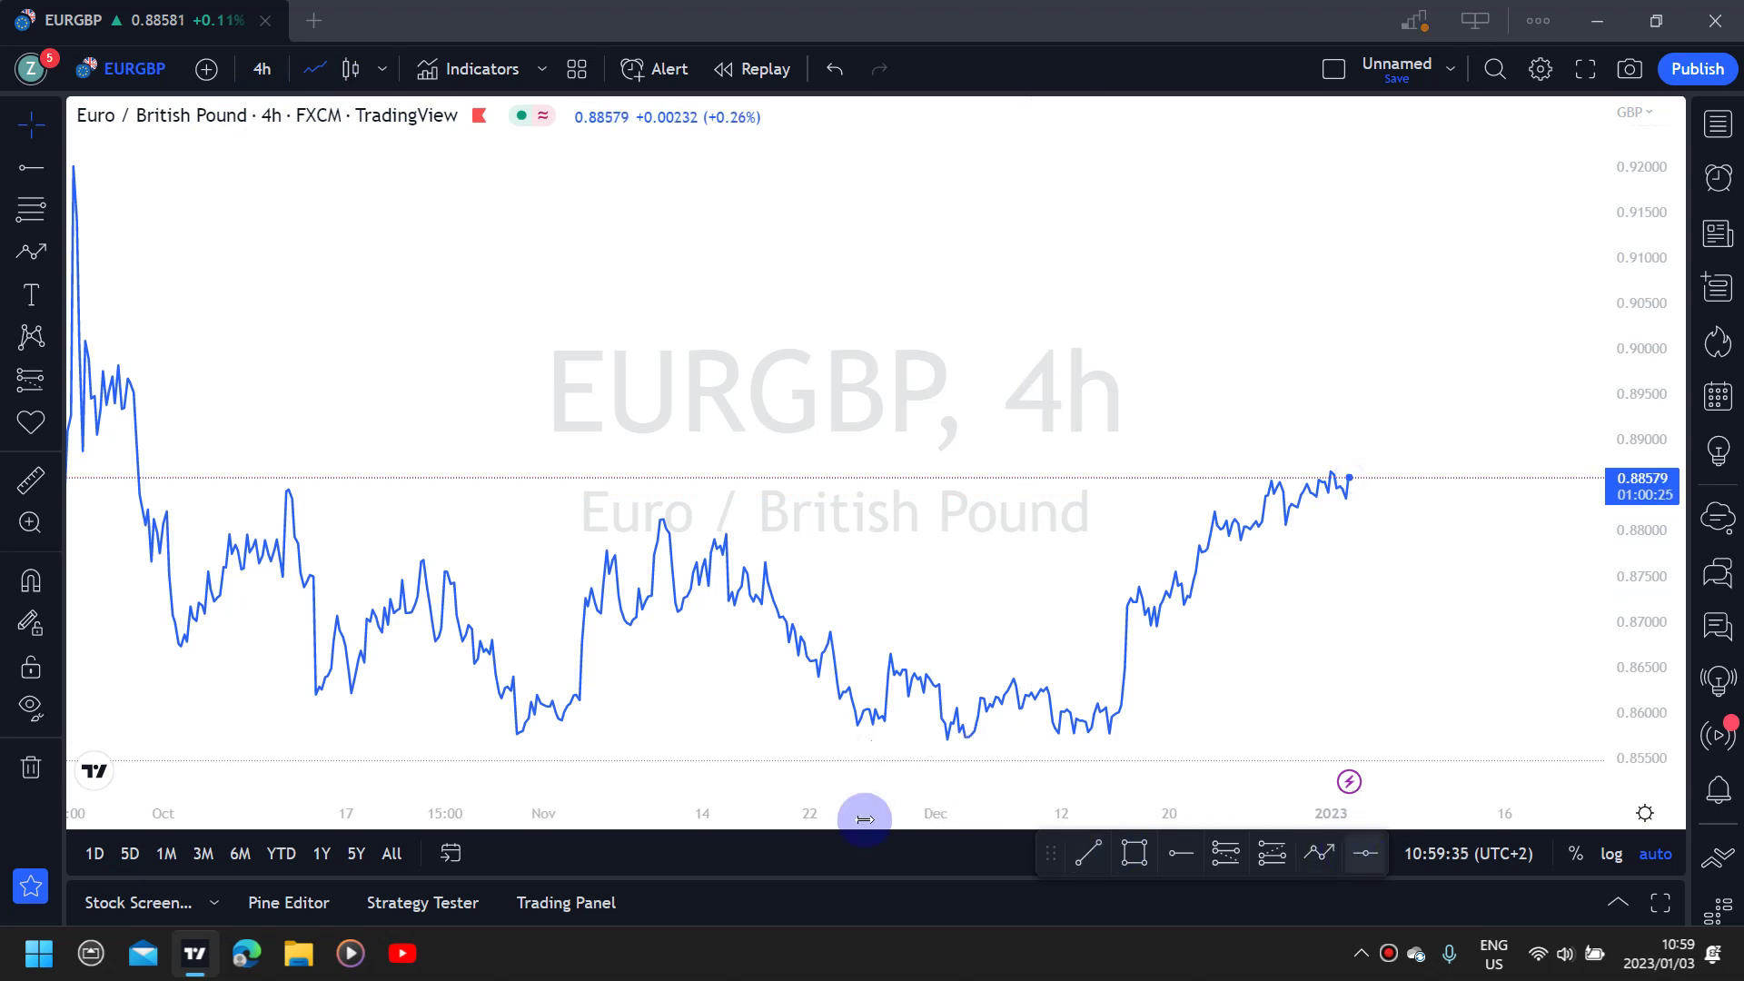
{"action": "left_click", "coordinate": [621, 735]}
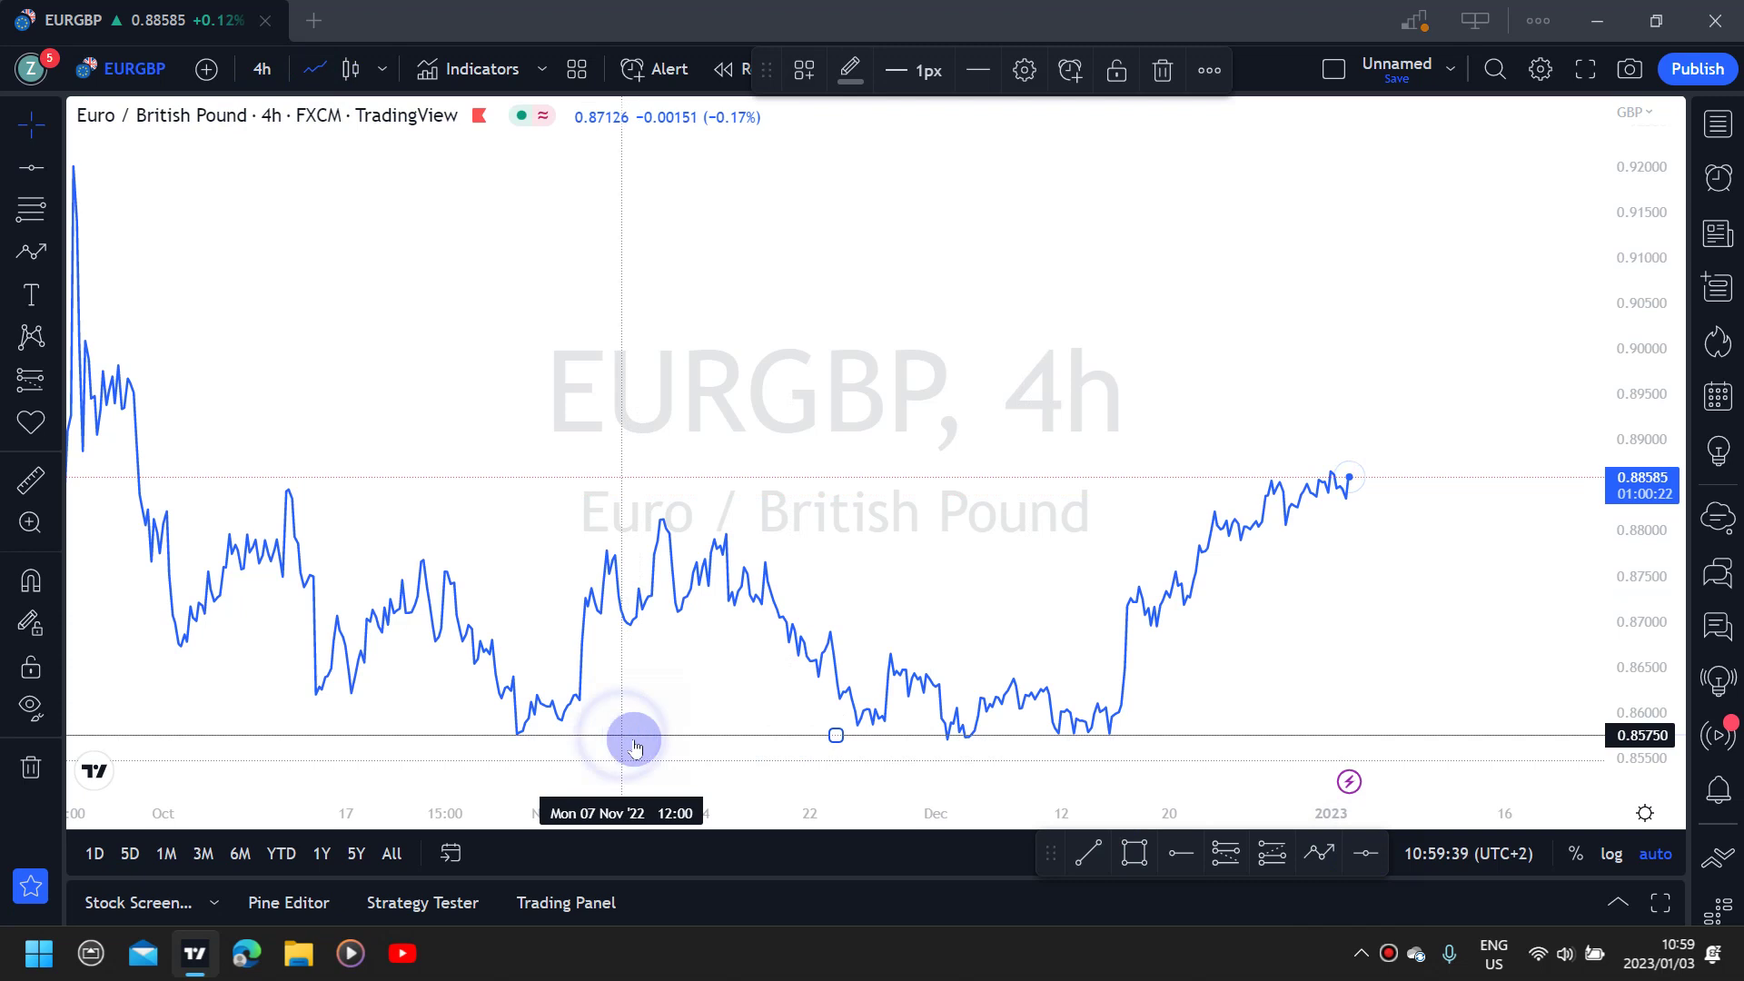
{"action": "left_click_drag", "start_coordinate": [630, 743], "coordinate": [596, 742]}
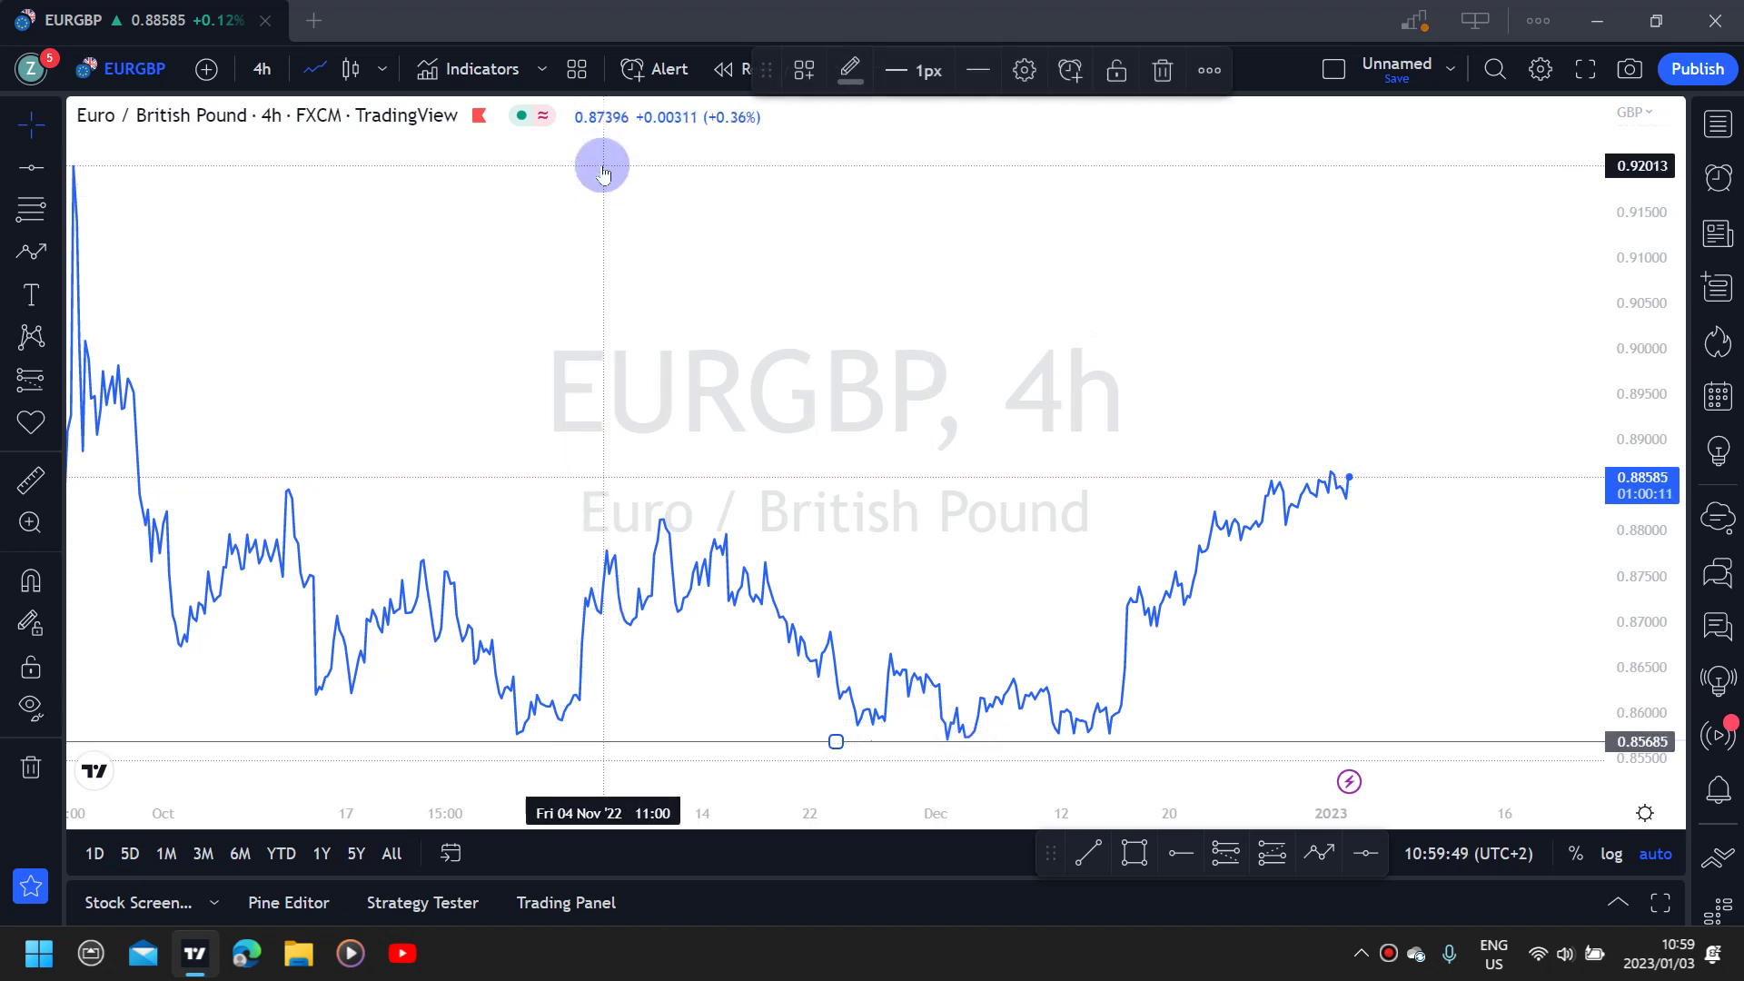
Add horizontal lines at about 0.92013 on the highest peak, 0.88453 on the October high and 0.86945 on the mid-range level
{"action": "key", "text": "alt+h"}
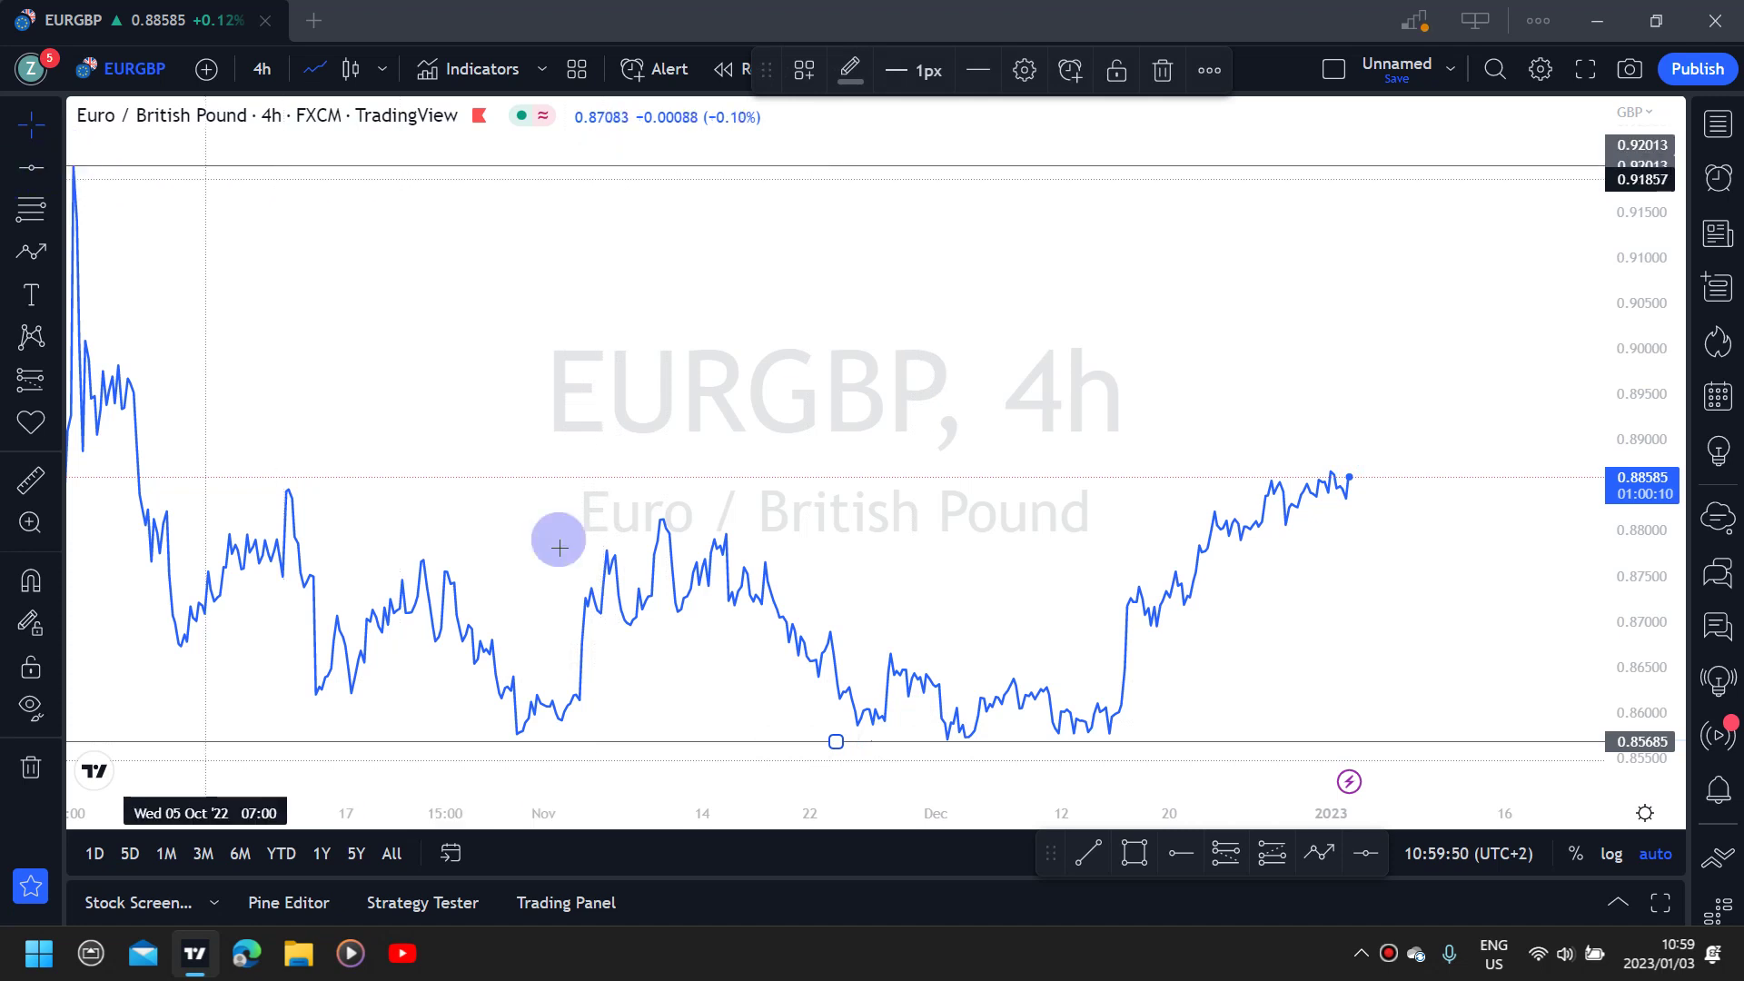
{"action": "key", "text": "alt+h"}
{"action": "left_click_drag", "start_coordinate": [567, 572], "coordinate": [609, 484]}
{"action": "left_click", "coordinate": [627, 571]}
{"action": "left_click_drag", "start_coordinate": [641, 644], "coordinate": [659, 626]}
{"action": "left_click", "coordinate": [830, 597]}
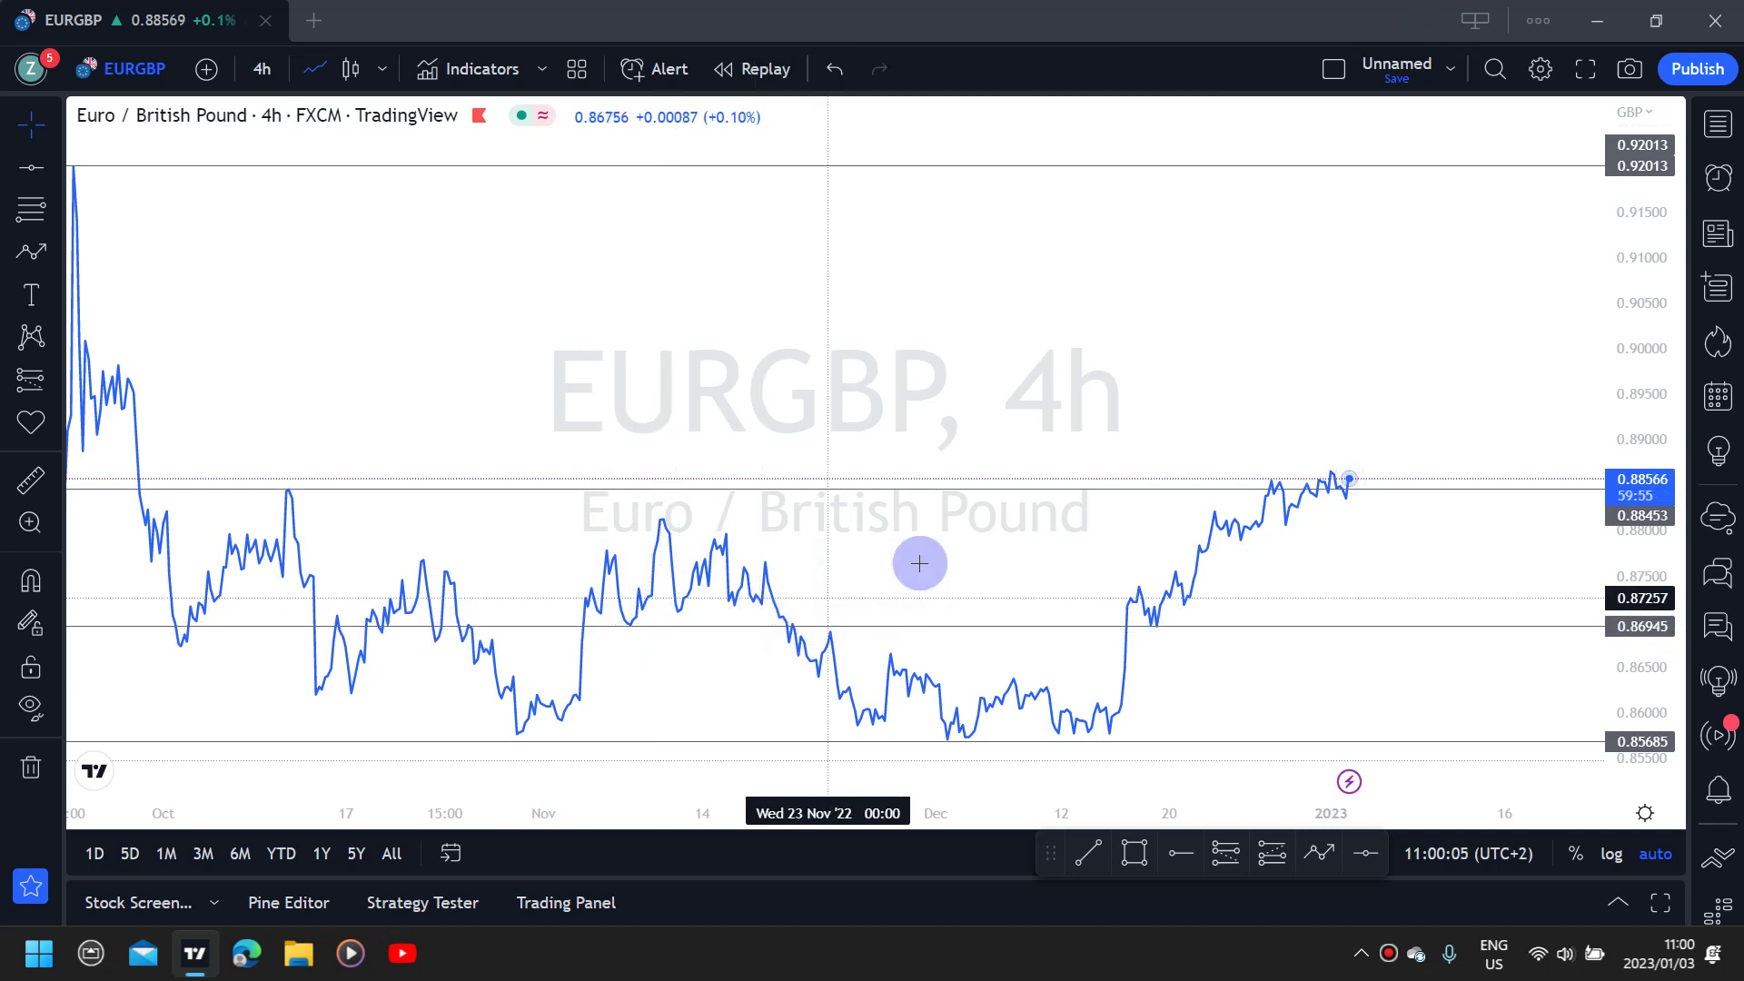
Draw a horizontal ray from the late-September swing at about 0.89817
{"action": "left_click", "coordinate": [1180, 863]}
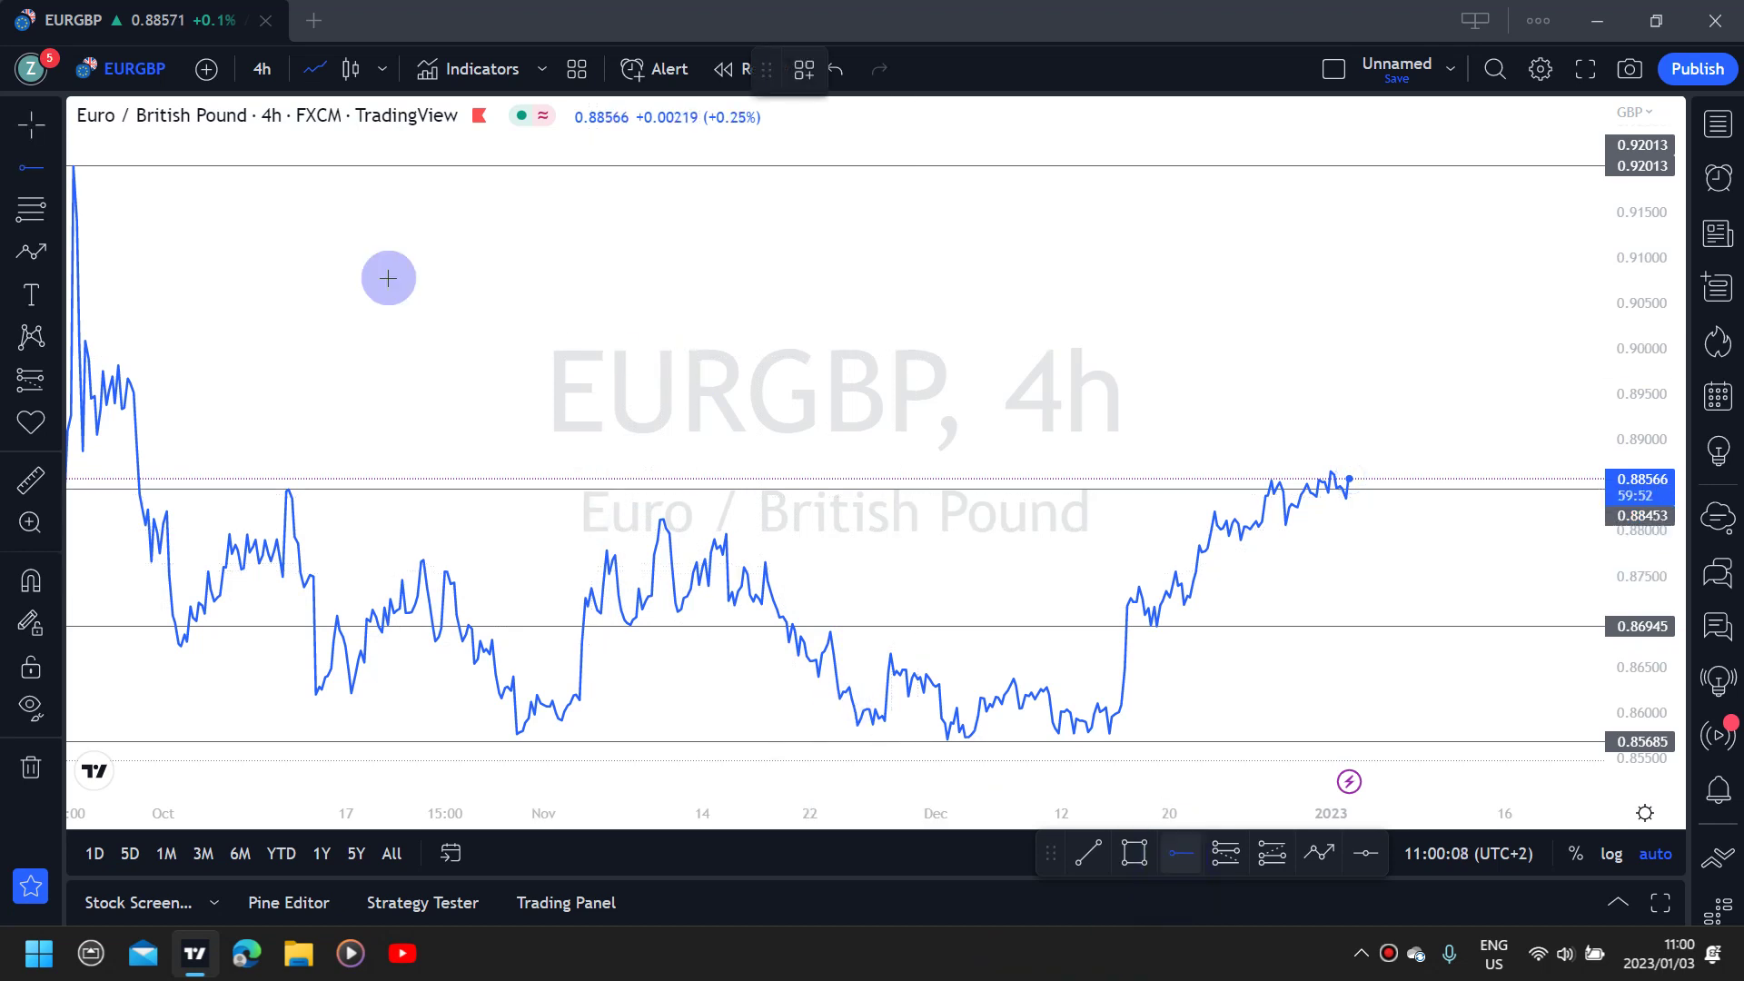
{"action": "left_click", "coordinate": [69, 366]}
{"action": "left_click", "coordinate": [319, 425]}
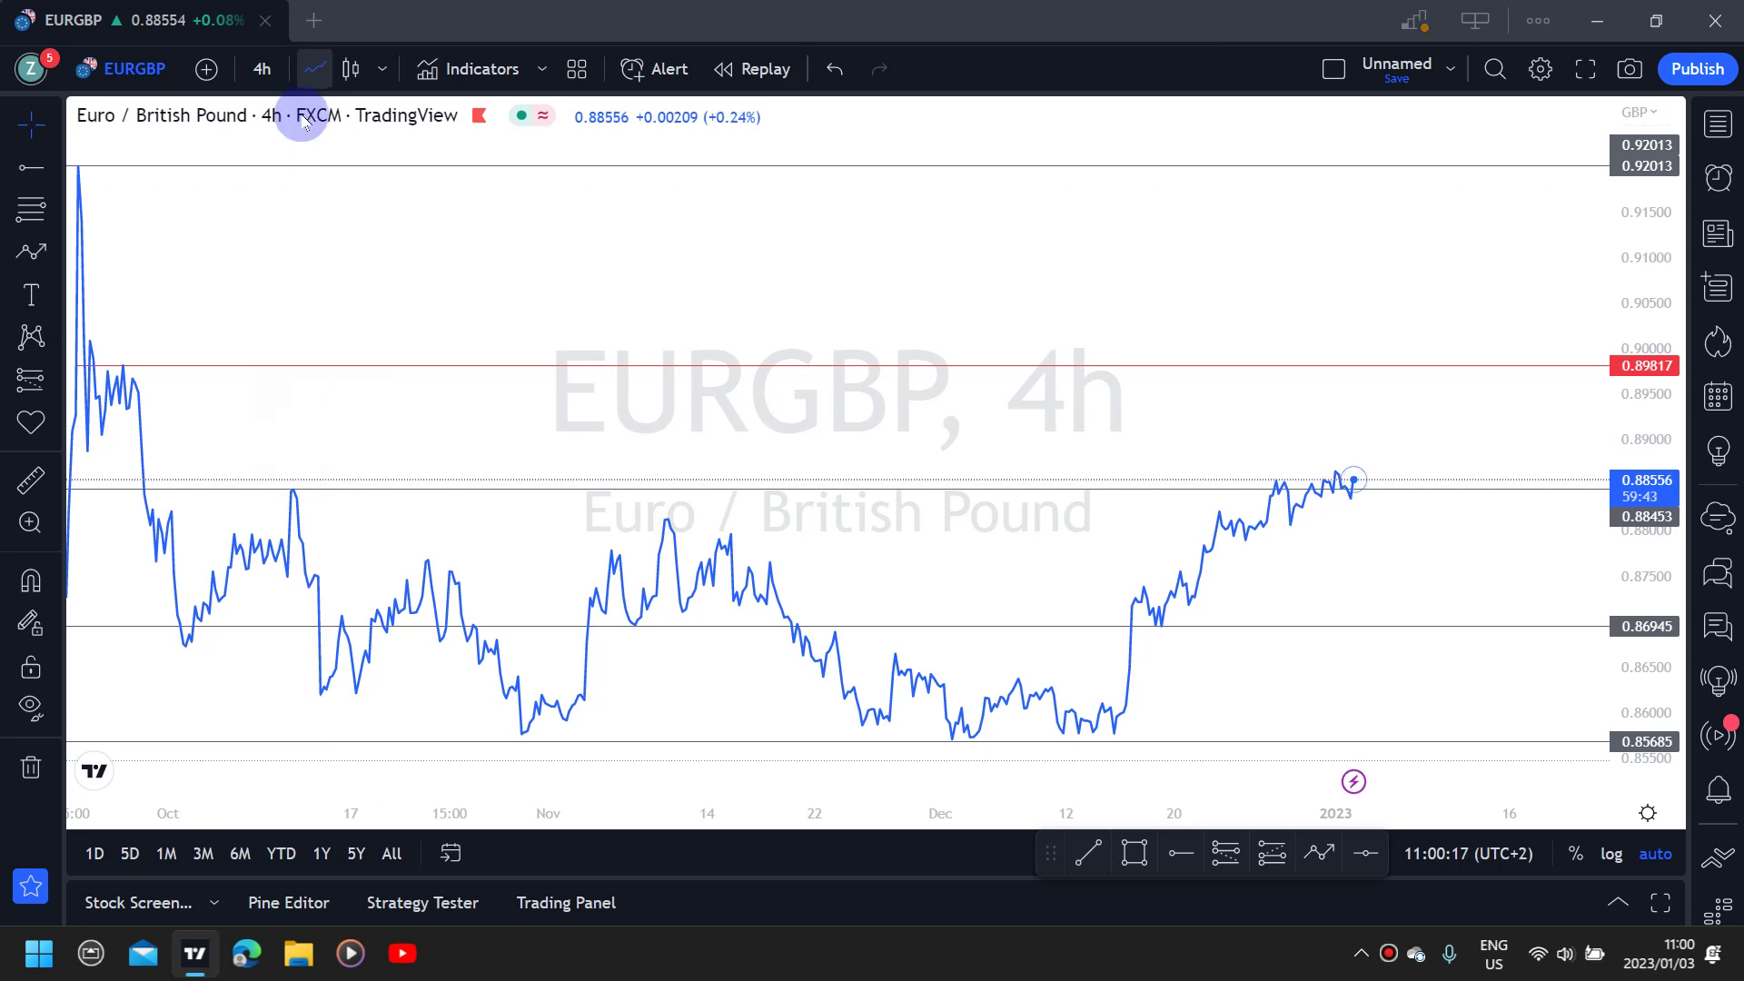
Switch the chart back to candles and draw a rising trend line under the lows from mid-December to early January
{"action": "left_click", "coordinate": [352, 70]}
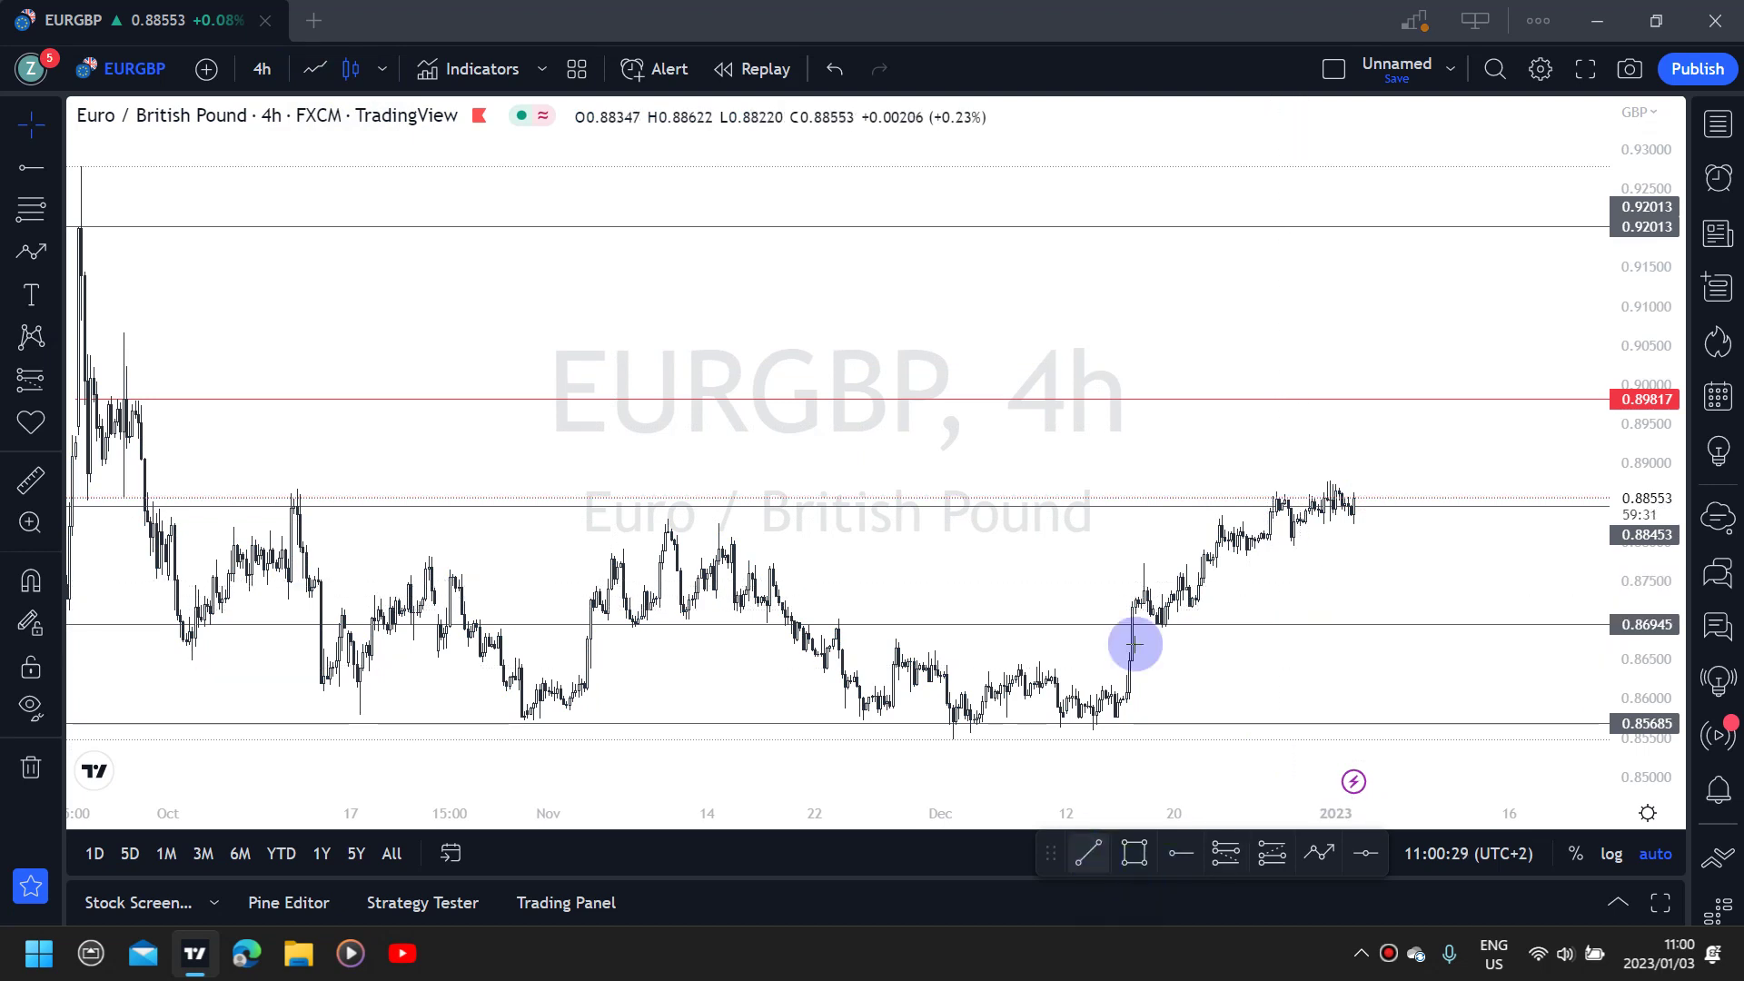
{"action": "mouse_move", "coordinate": [1152, 633]}
{"action": "left_mouse_down"}
{"action": "mouse_move", "coordinate": [1296, 576]}
{"action": "mouse_move", "coordinate": [1374, 509]}
{"action": "left_mouse_up"}
Clone the rising trend line and position the copy along the December highs to form an ascending channel
{"action": "right_click", "coordinate": [1374, 510]}
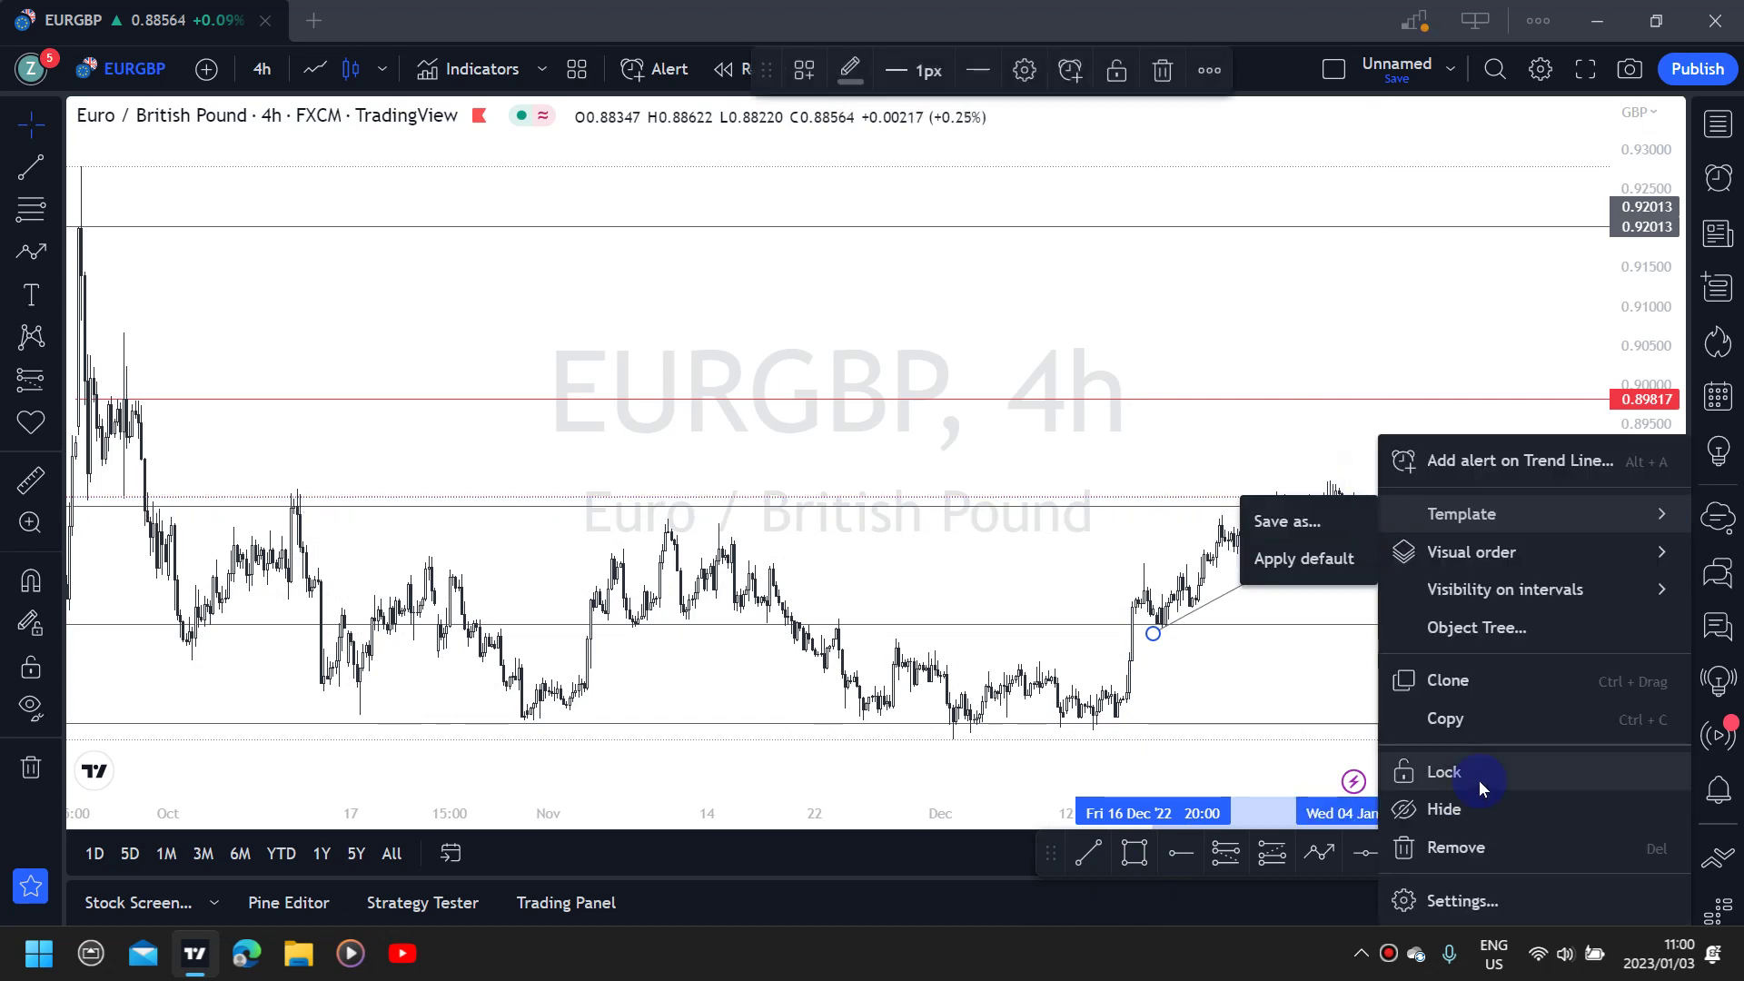
{"action": "left_click", "coordinate": [1446, 690]}
{"action": "left_click_drag", "start_coordinate": [1282, 515], "coordinate": [1250, 498]}
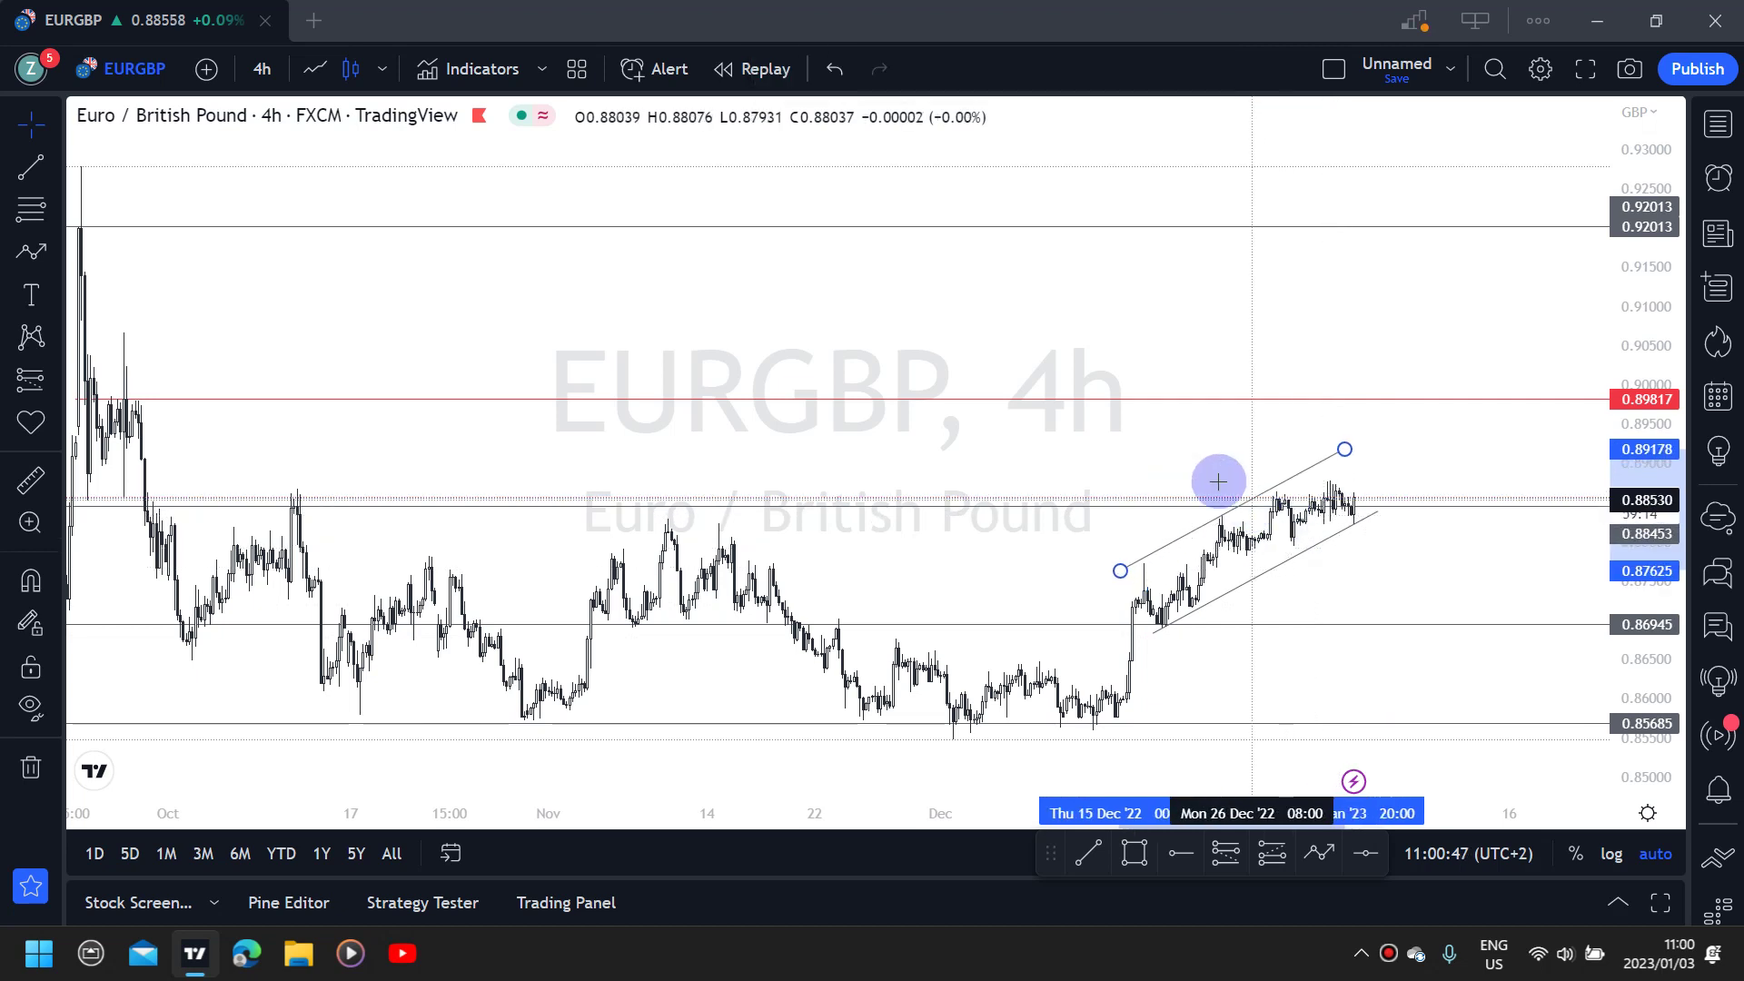
{"action": "left_click", "coordinate": [1231, 484]}
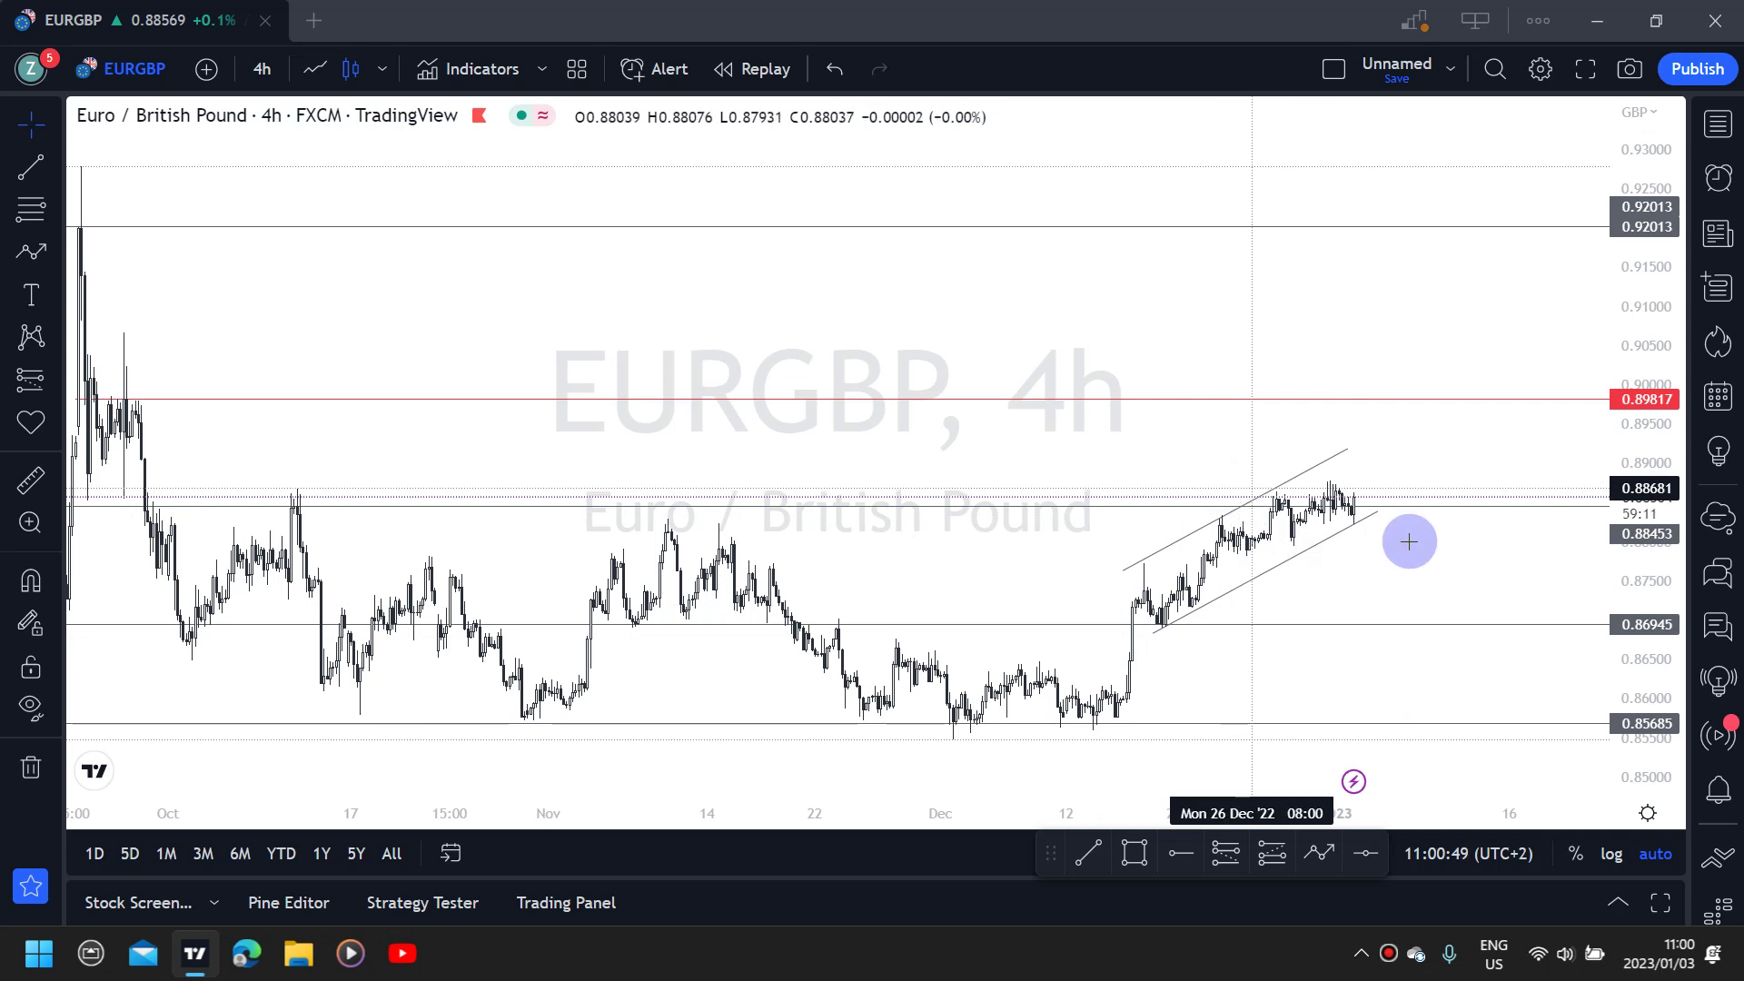
Fine-tune the far end of the channel's lower trend line to about 0.88409 on 4 January
{"action": "left_click", "coordinate": [1369, 509]}
{"action": "left_click_drag", "start_coordinate": [1369, 509], "coordinate": [1380, 514]}
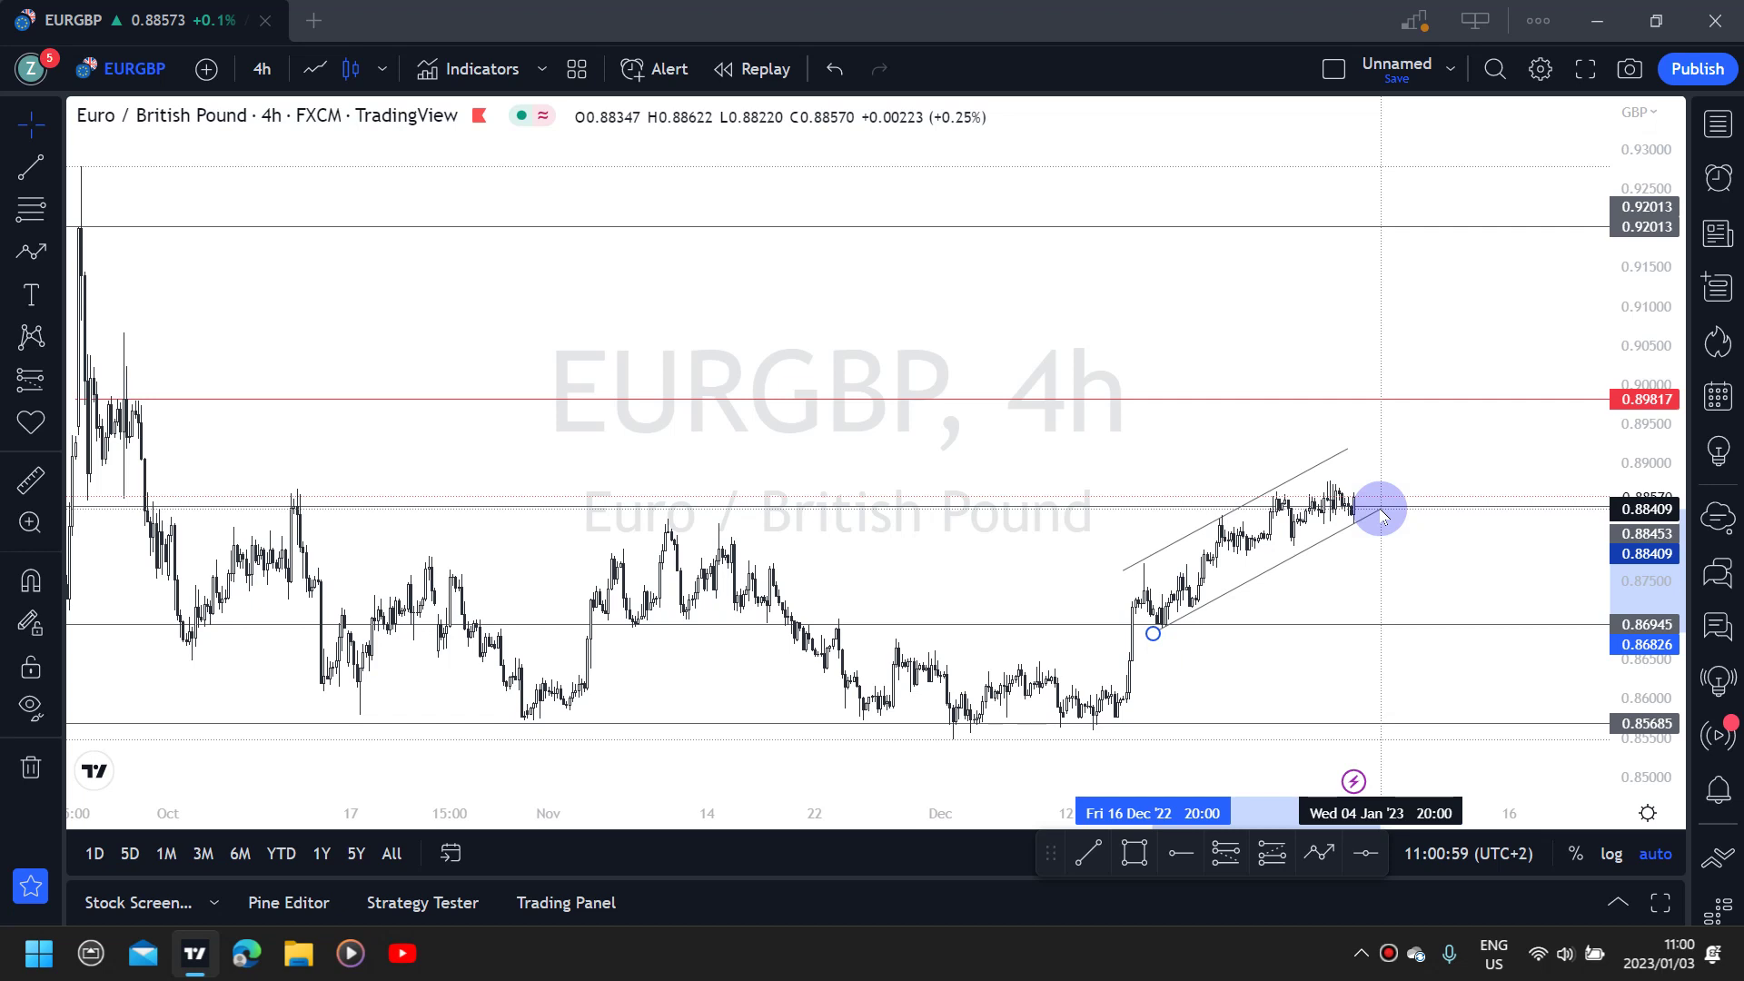
{"action": "left_click", "coordinate": [1413, 470]}
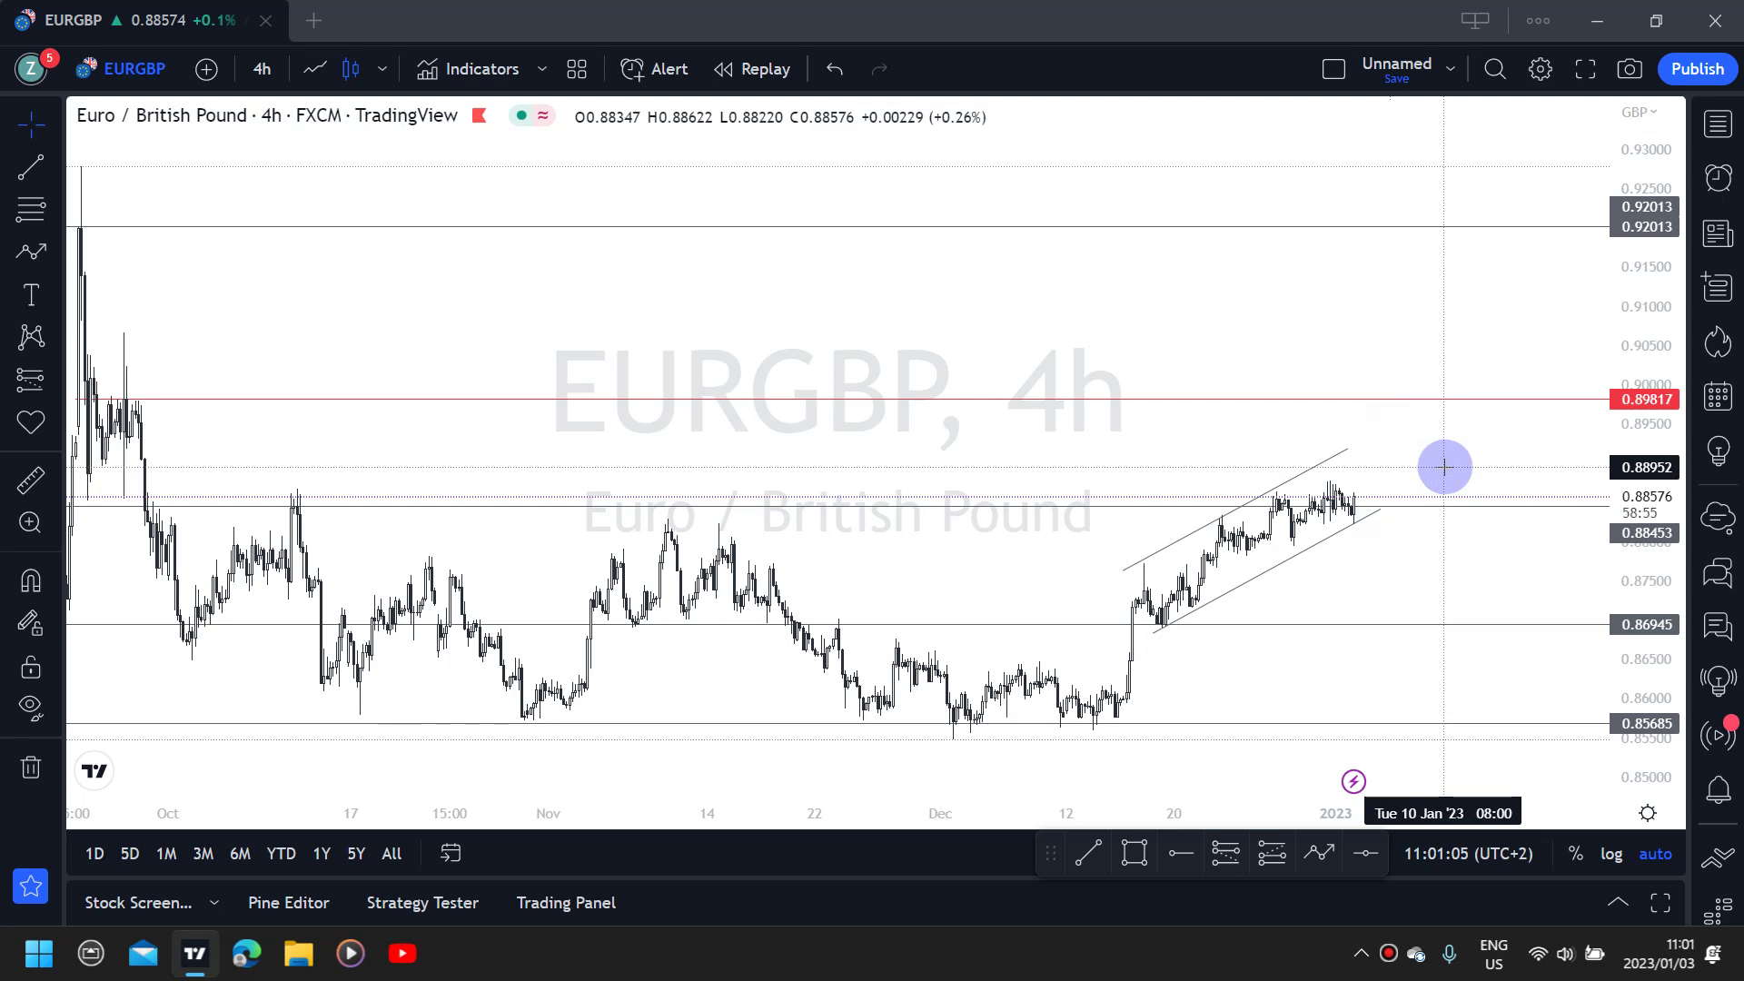
View the channel on the 1-hour and 30-minute intervals, leaving the chart on 1 hour
{"action": "type", "text": "60"}
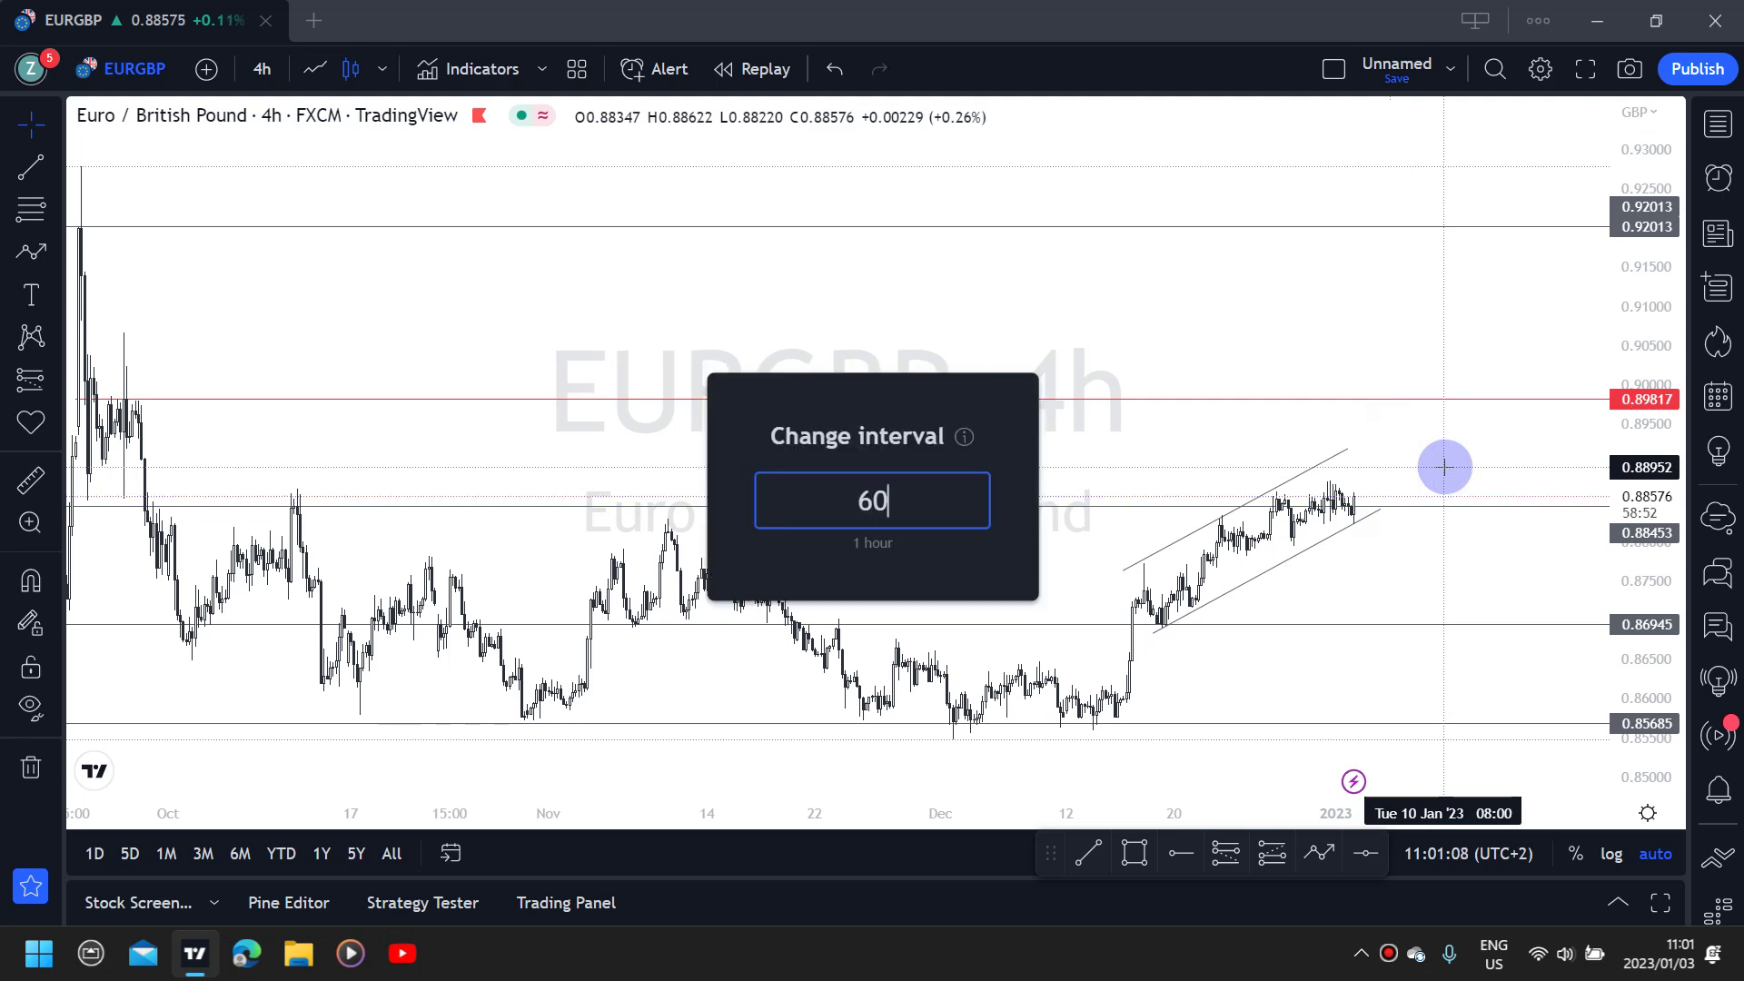
{"action": "key", "text": "Return"}
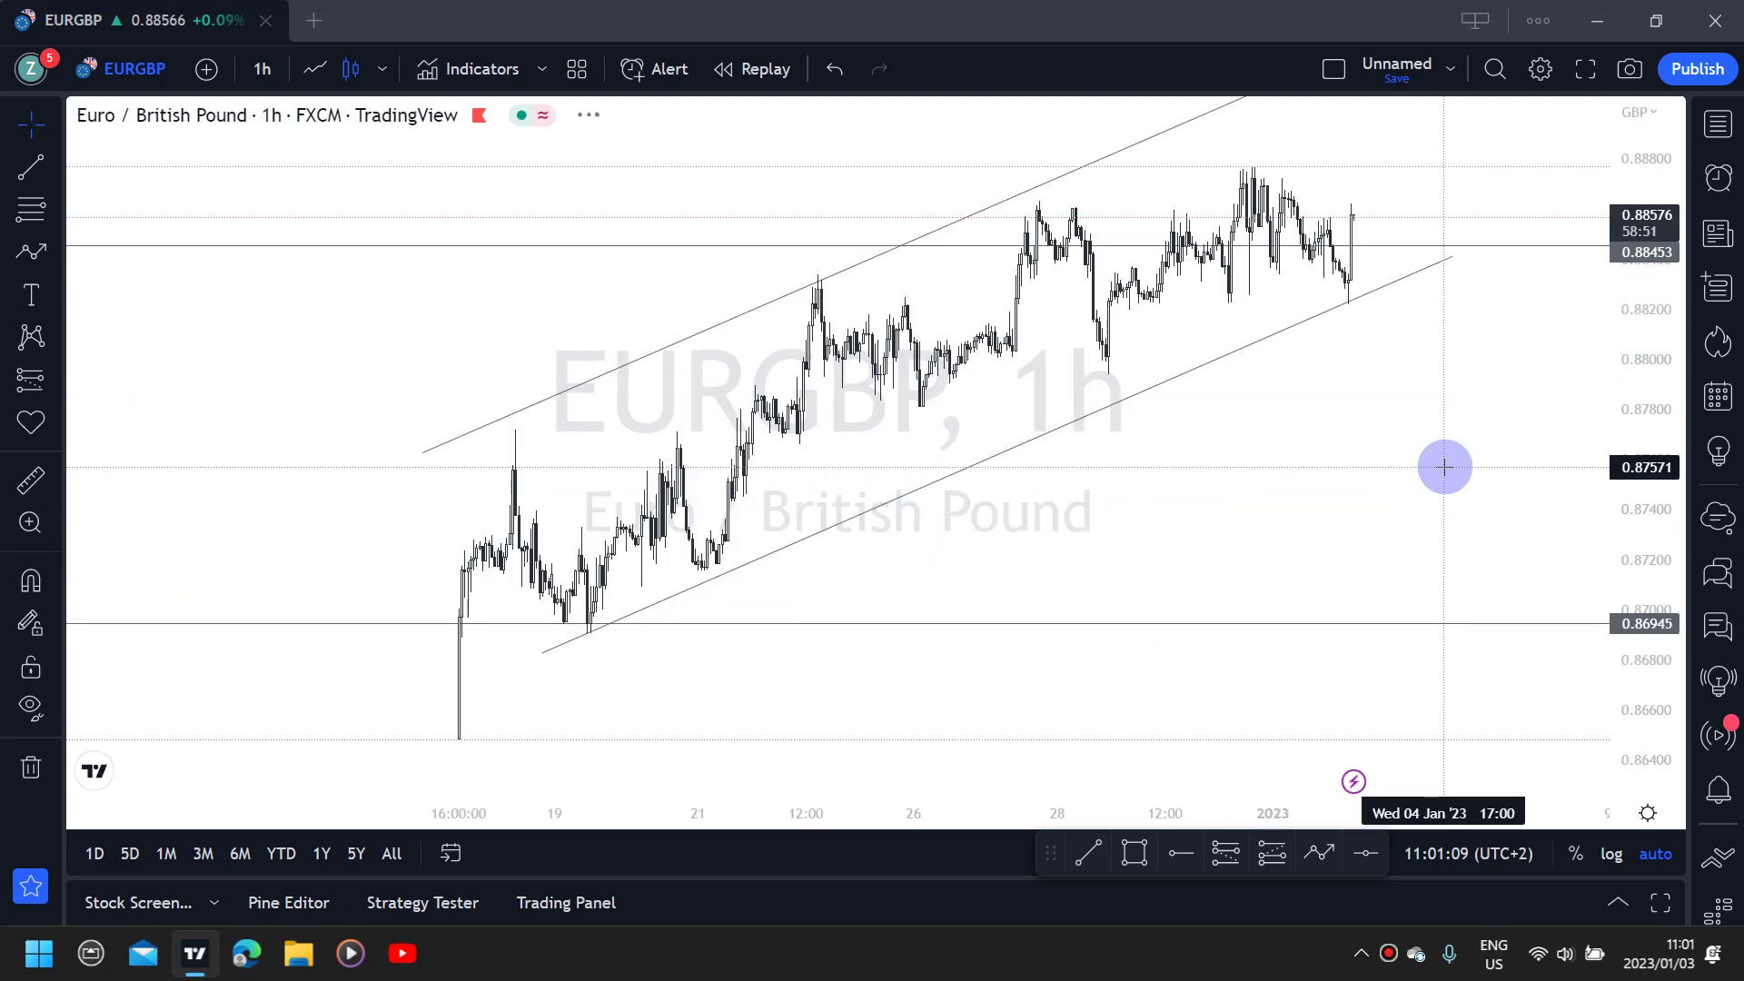
{"action": "type", "text": "30"}
{"action": "key", "text": "Return"}
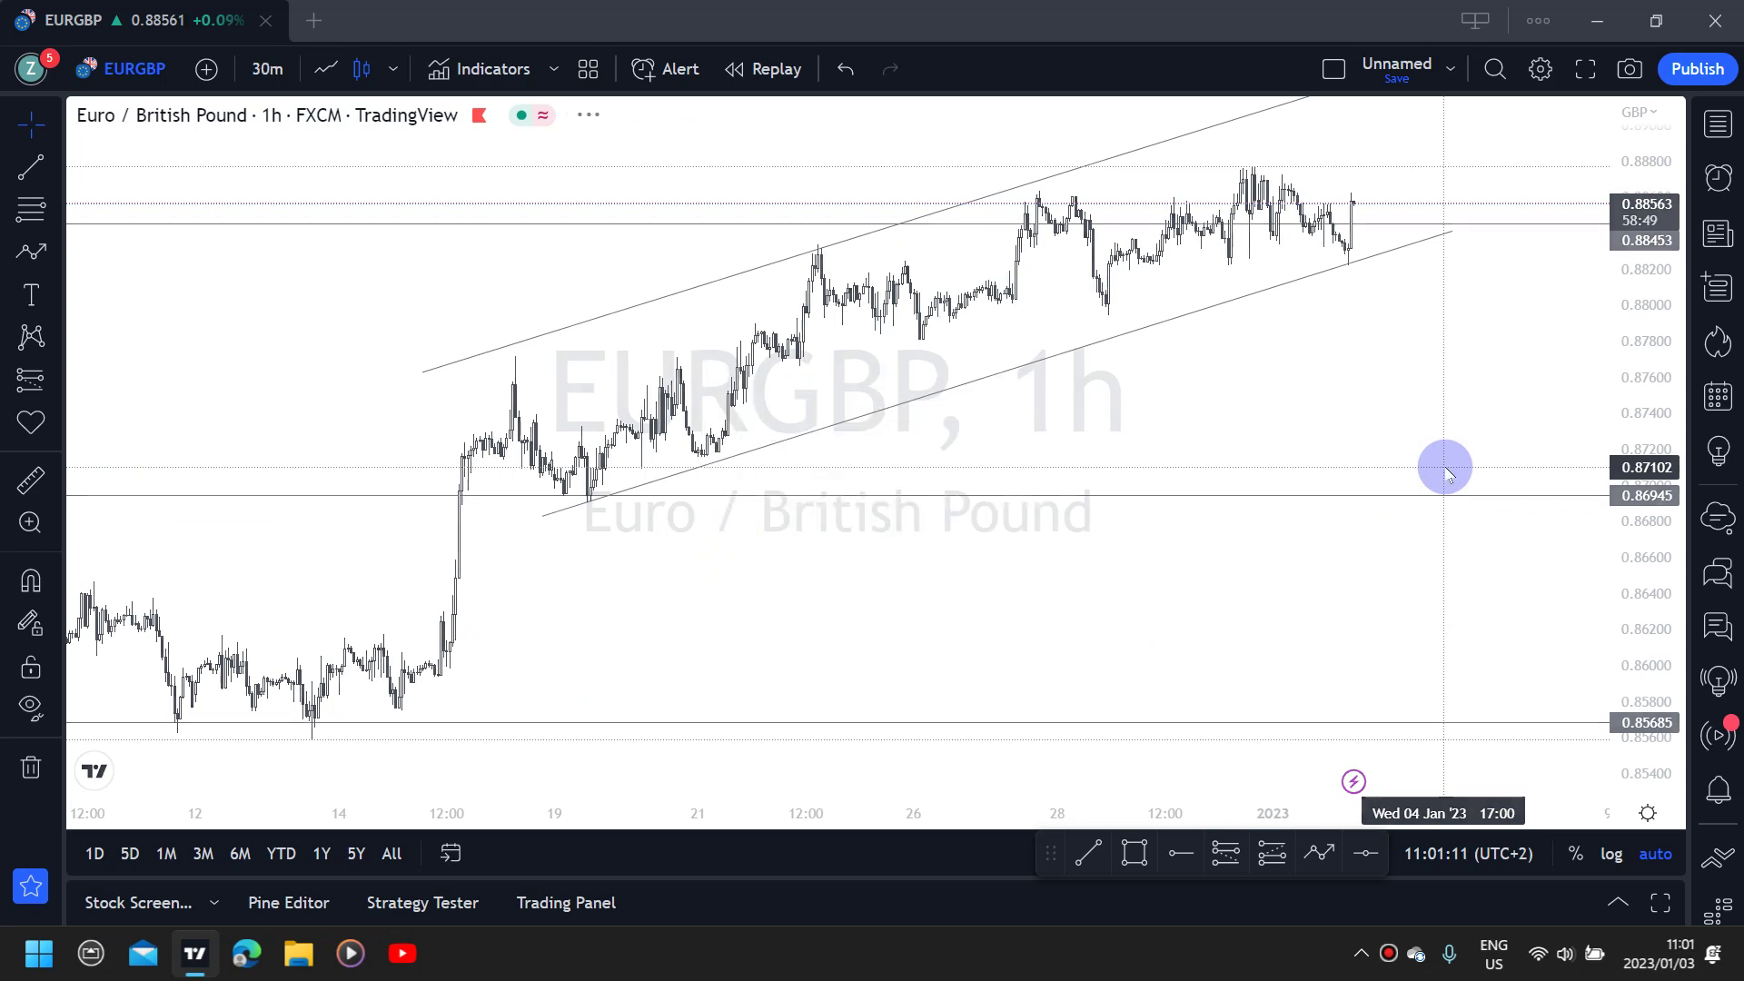
{"action": "type", "text": "60"}
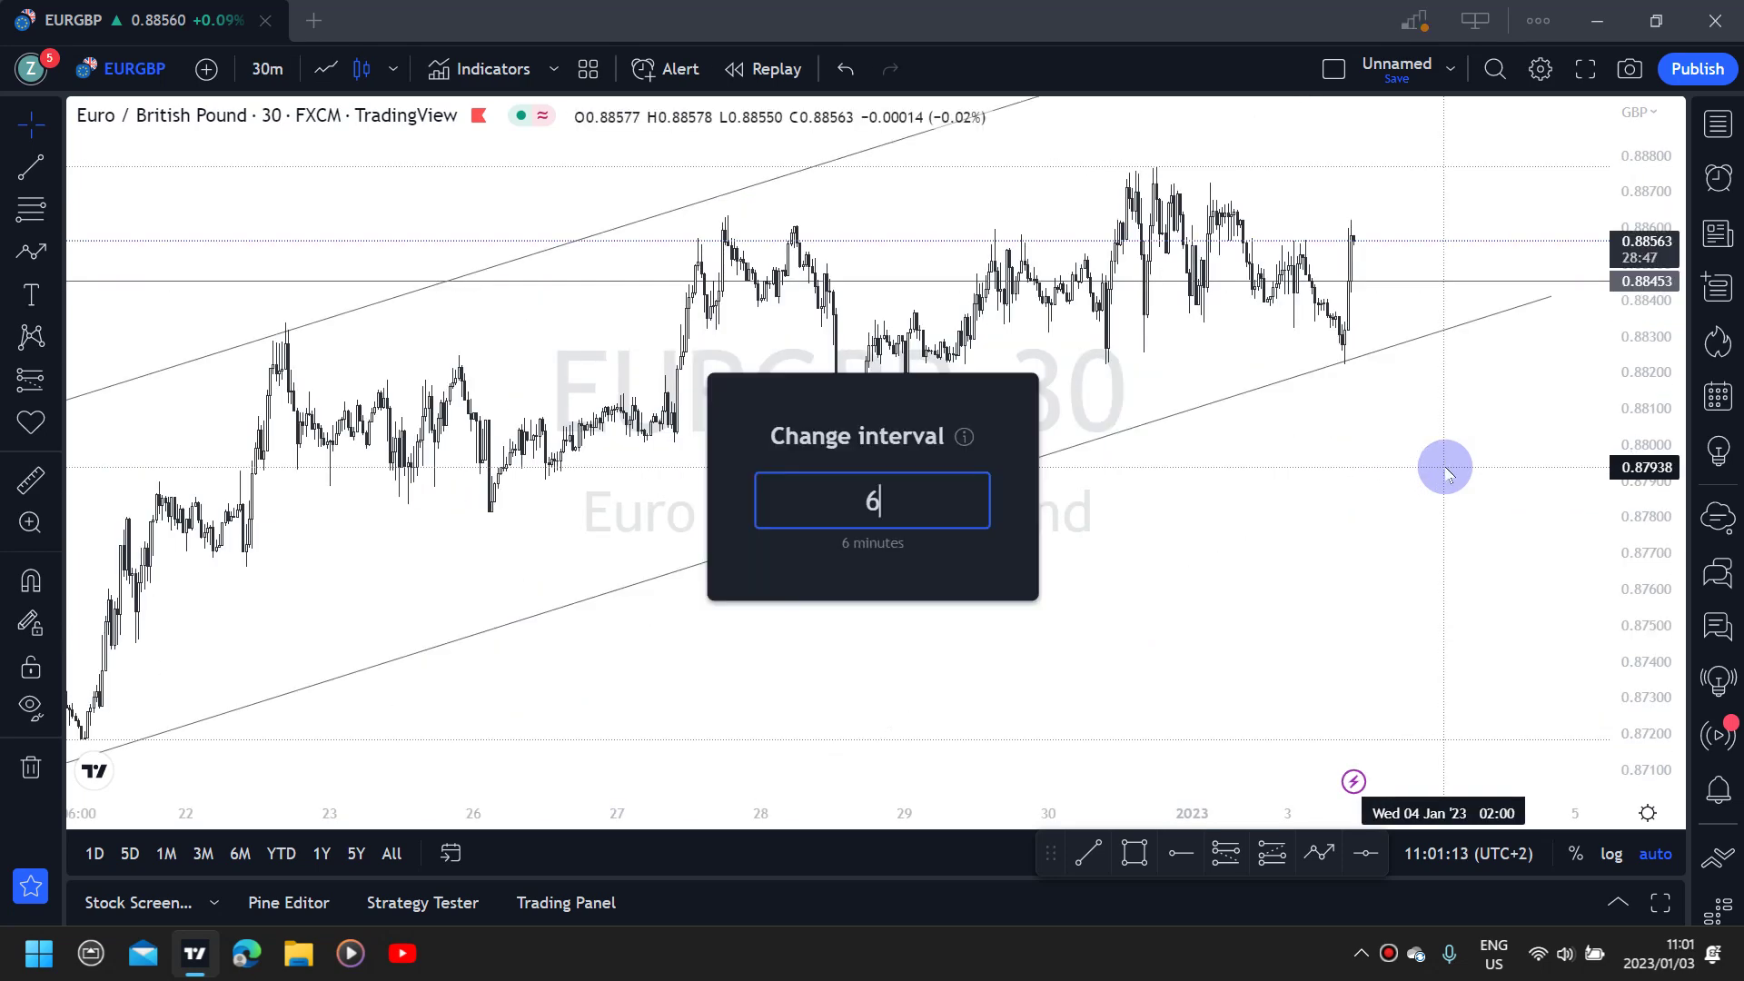
{"action": "key", "text": "Return"}
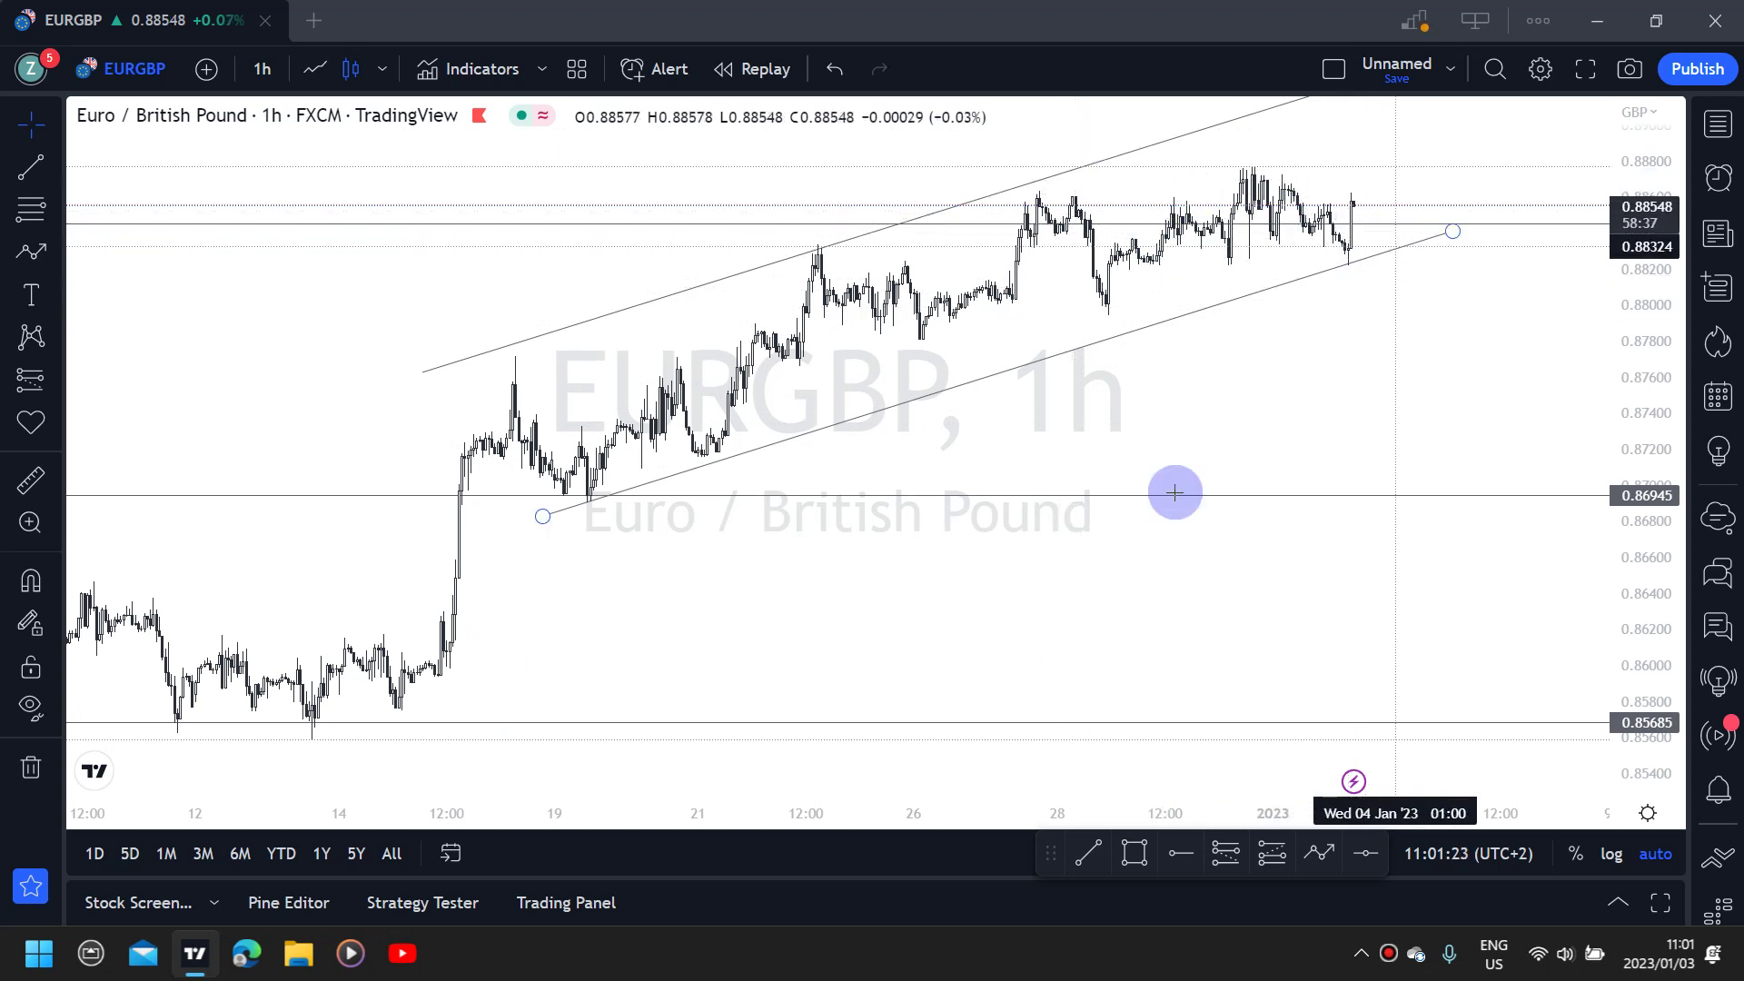
Draw a horizontal ray from the 30 December highs at about 0.88724 and leave the ray tool
{"action": "left_click", "coordinate": [1180, 852]}
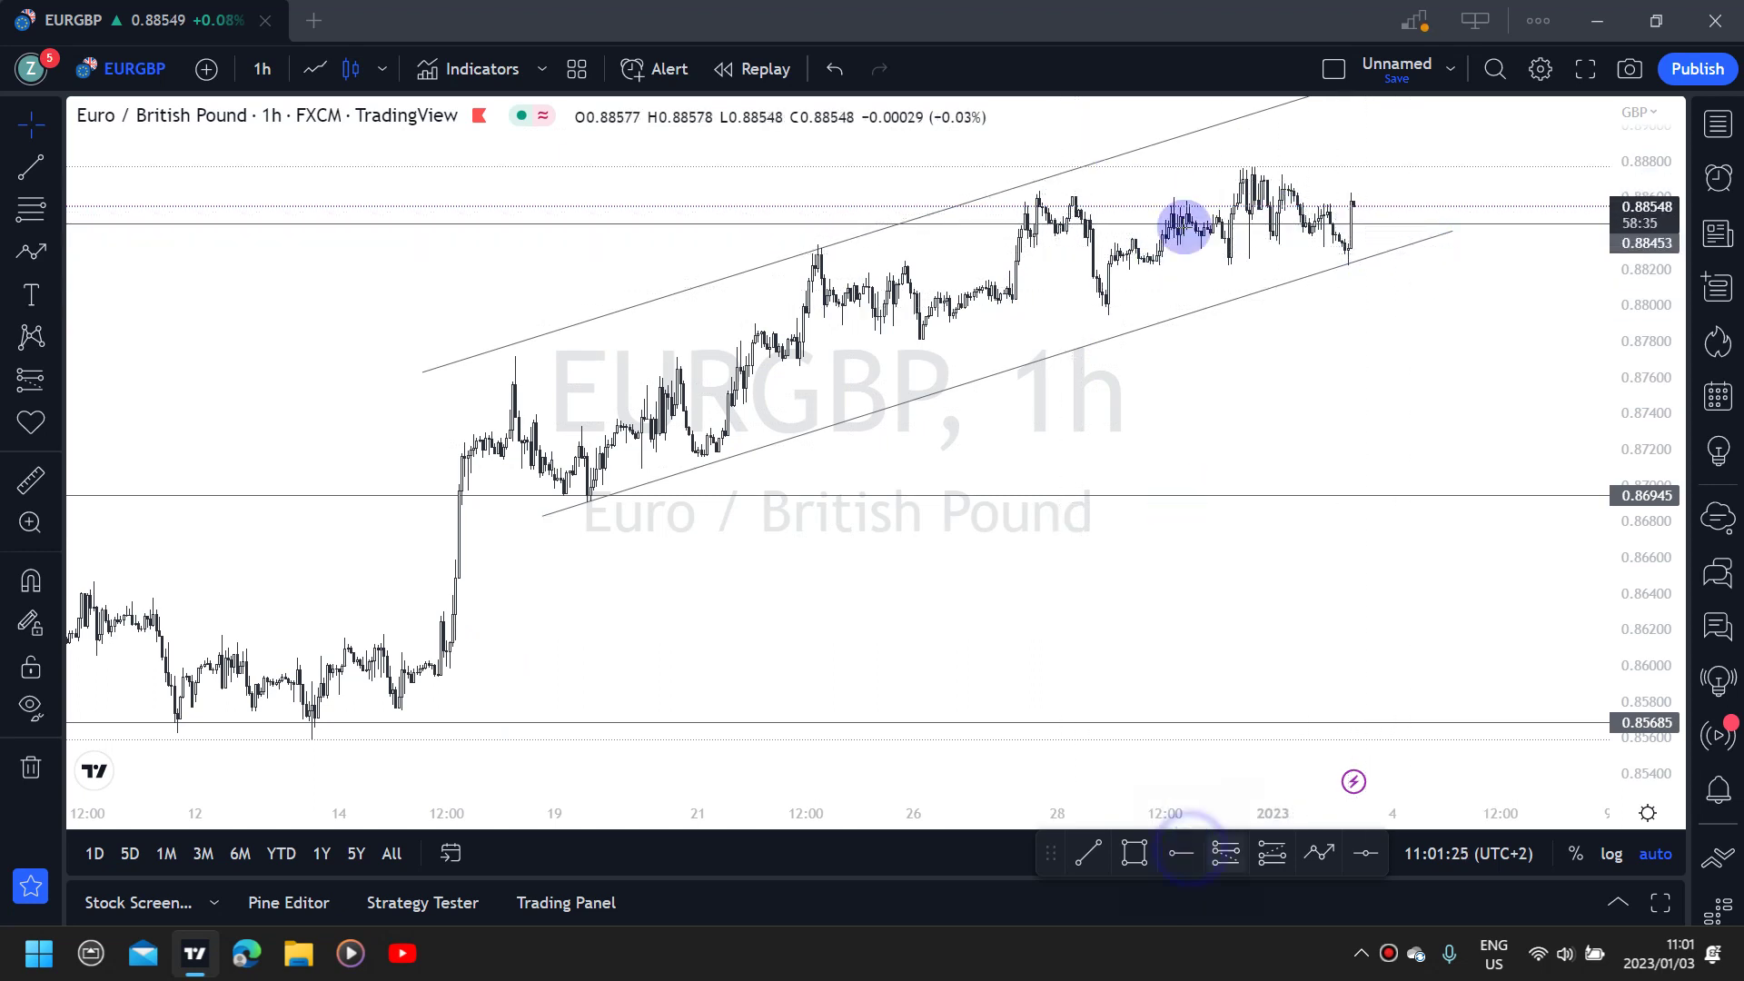
{"action": "left_click", "coordinate": [1228, 174]}
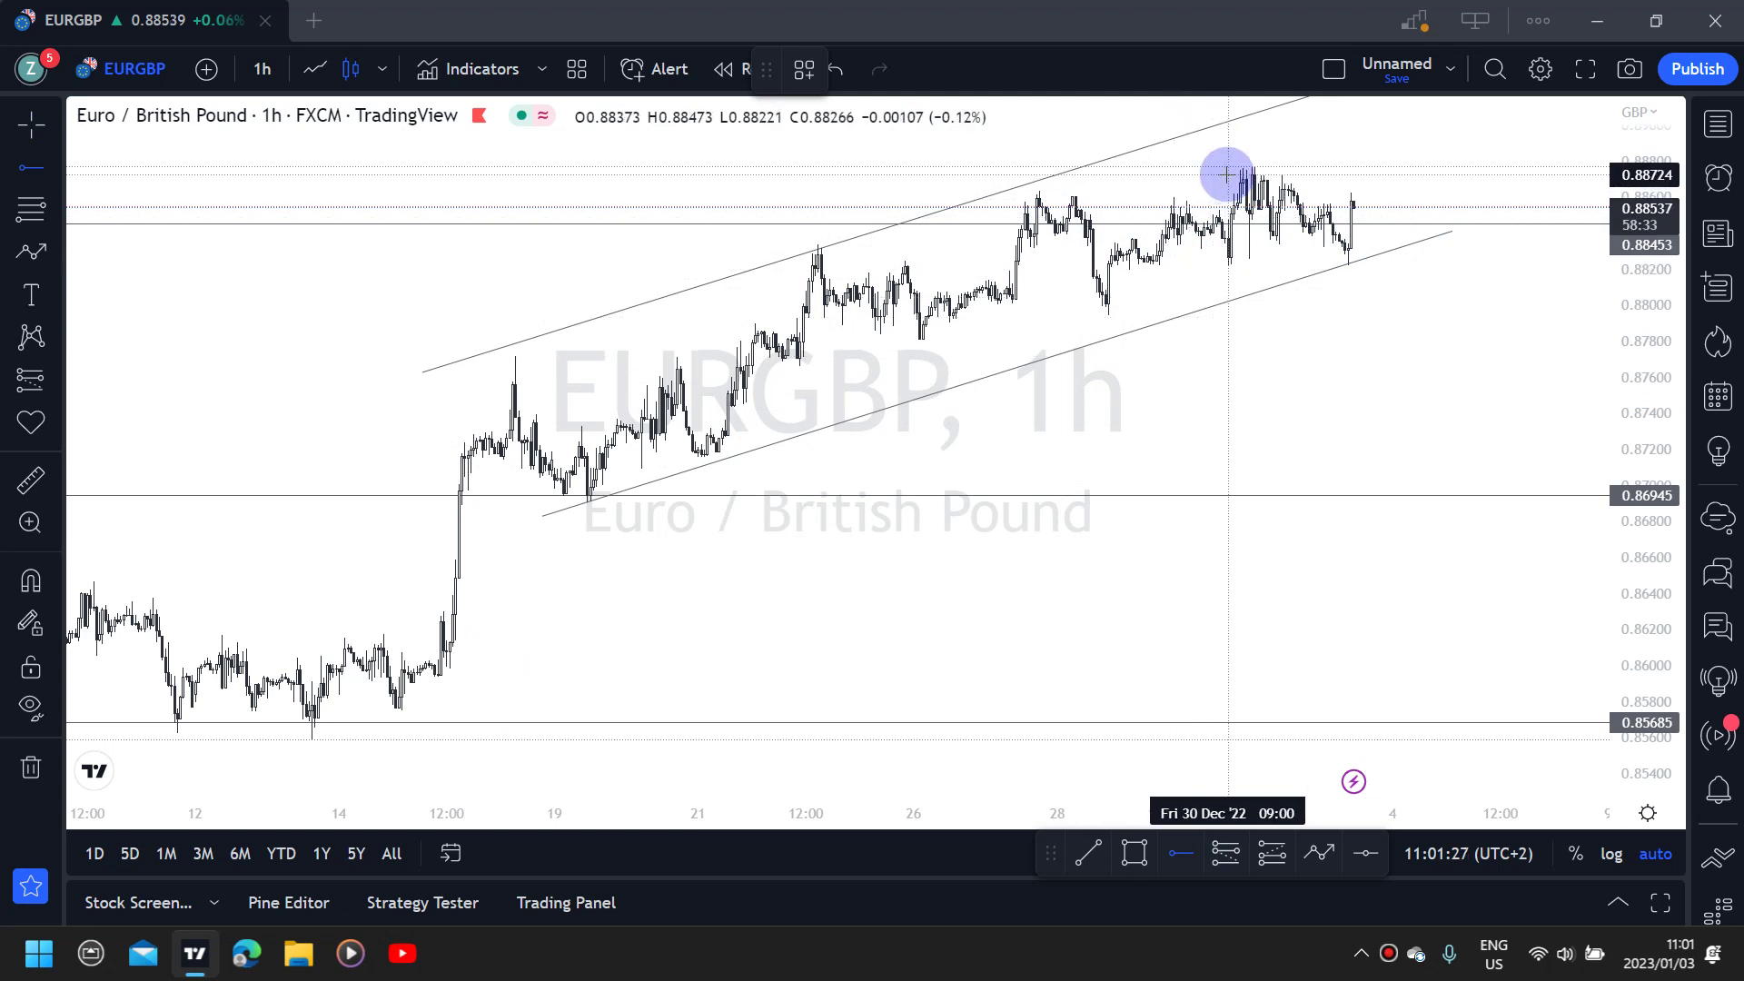
{"action": "left_click", "coordinate": [1181, 852]}
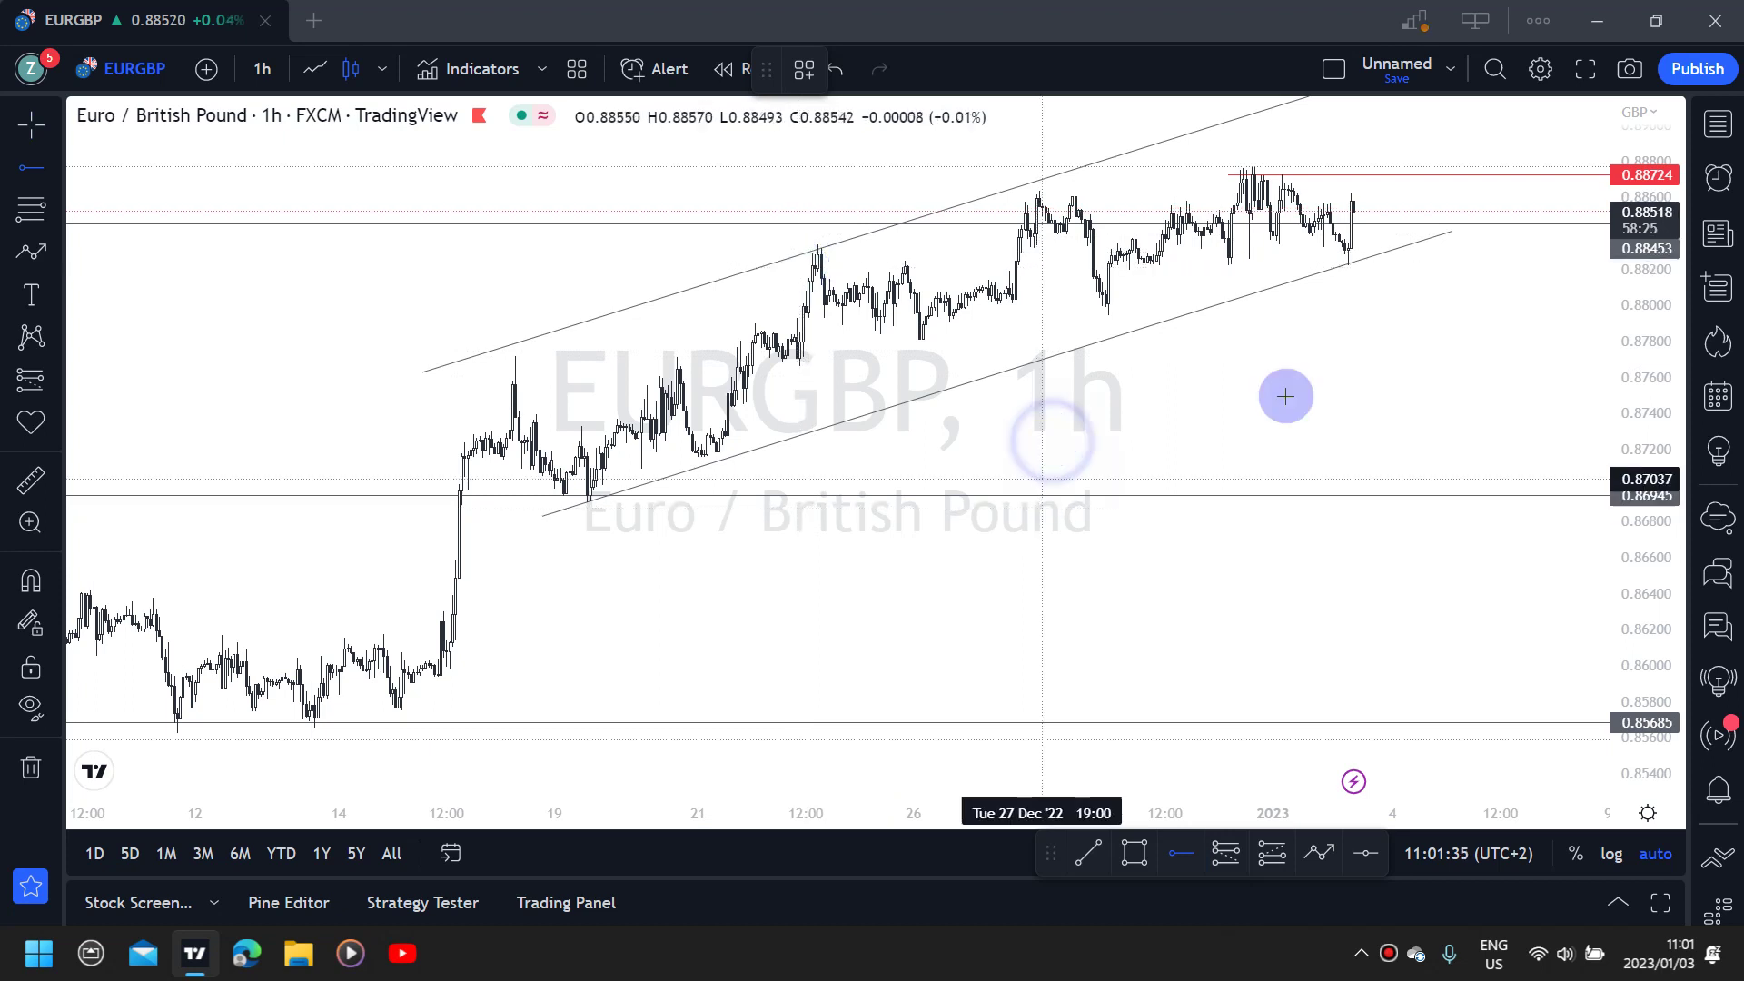
{"action": "key", "text": "Escape"}
Draw a bearish projection path that breaks below the channel, retests its lower line at about 0.88291 and falls to about 0.86958
{"action": "left_click", "coordinate": [1318, 853]}
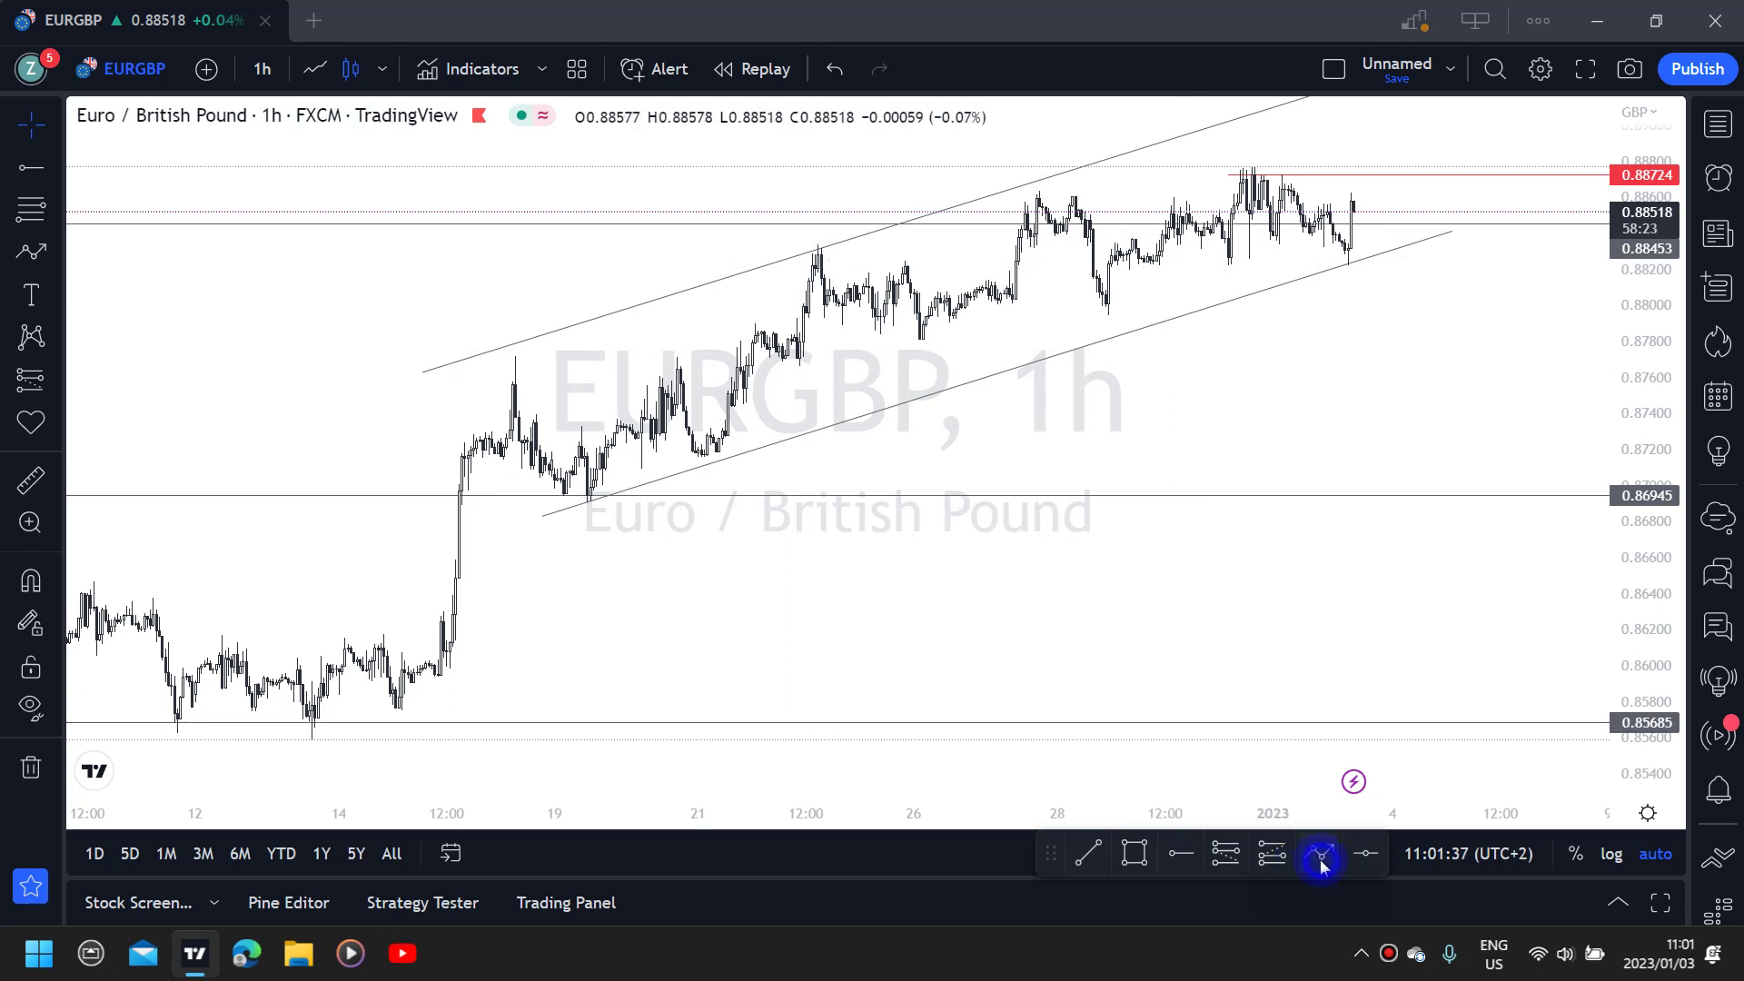
{"action": "left_click", "coordinate": [1378, 224]}
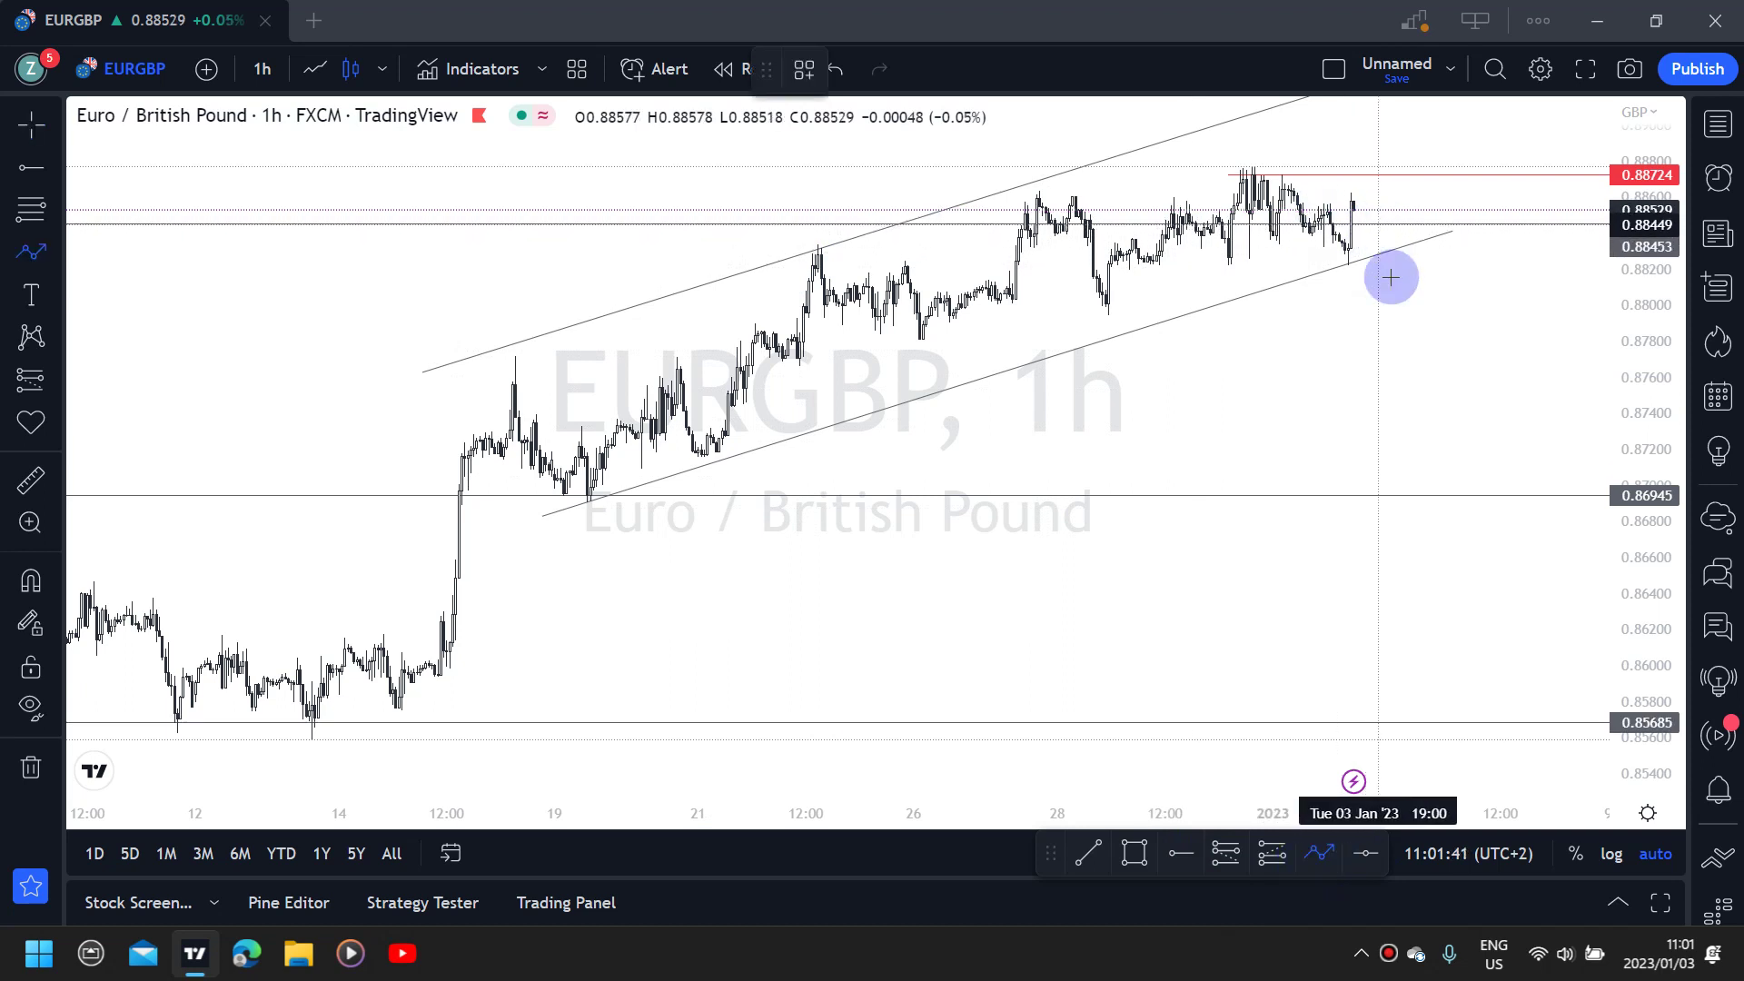
{"action": "left_click", "coordinate": [1392, 279]}
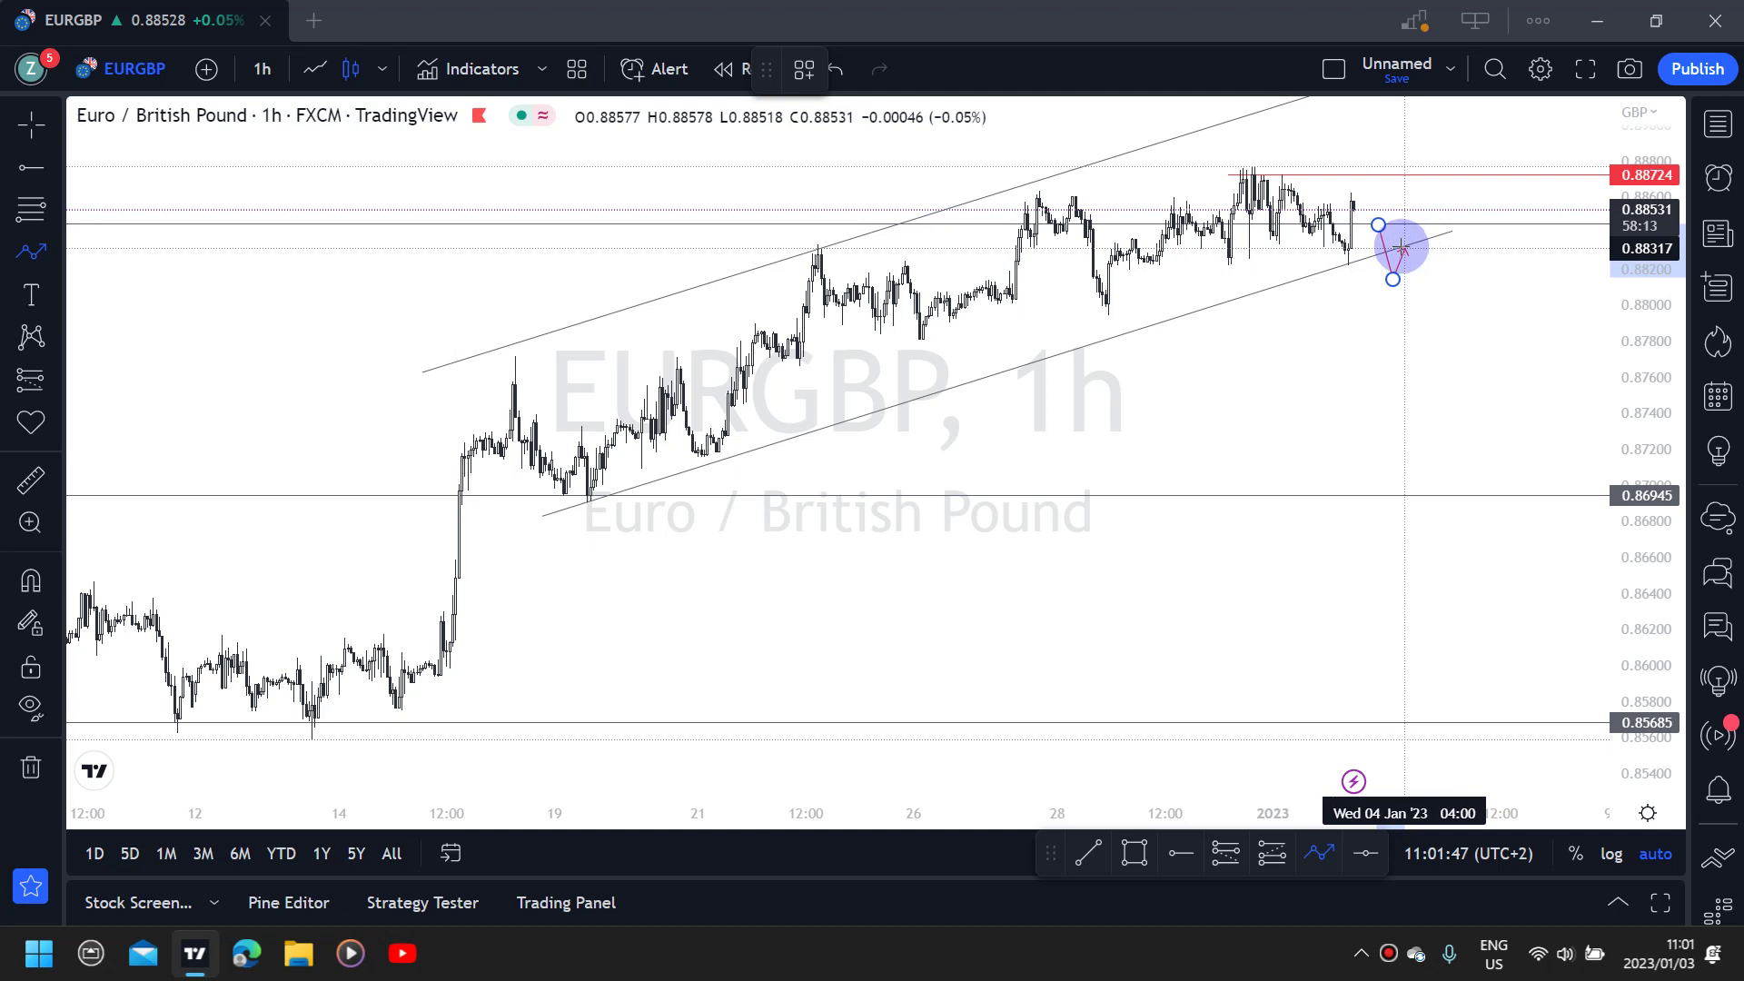
{"action": "left_click", "coordinate": [1401, 252]}
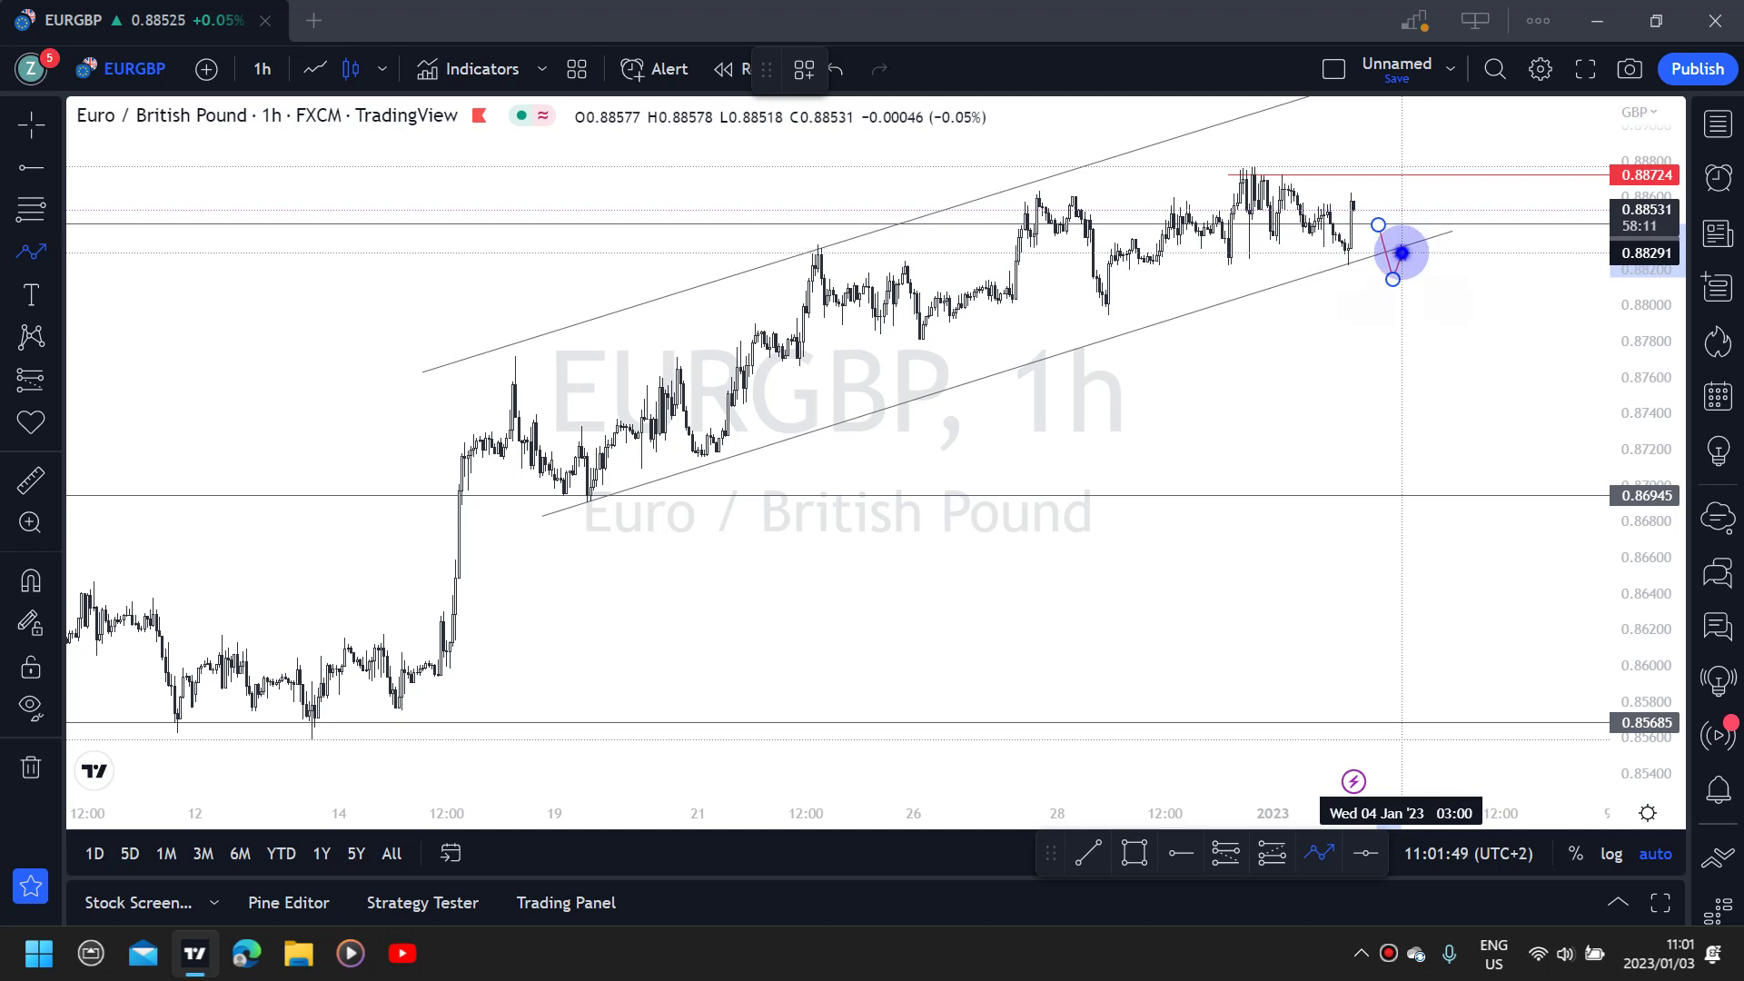
{"action": "double_click", "coordinate": [1427, 359]}
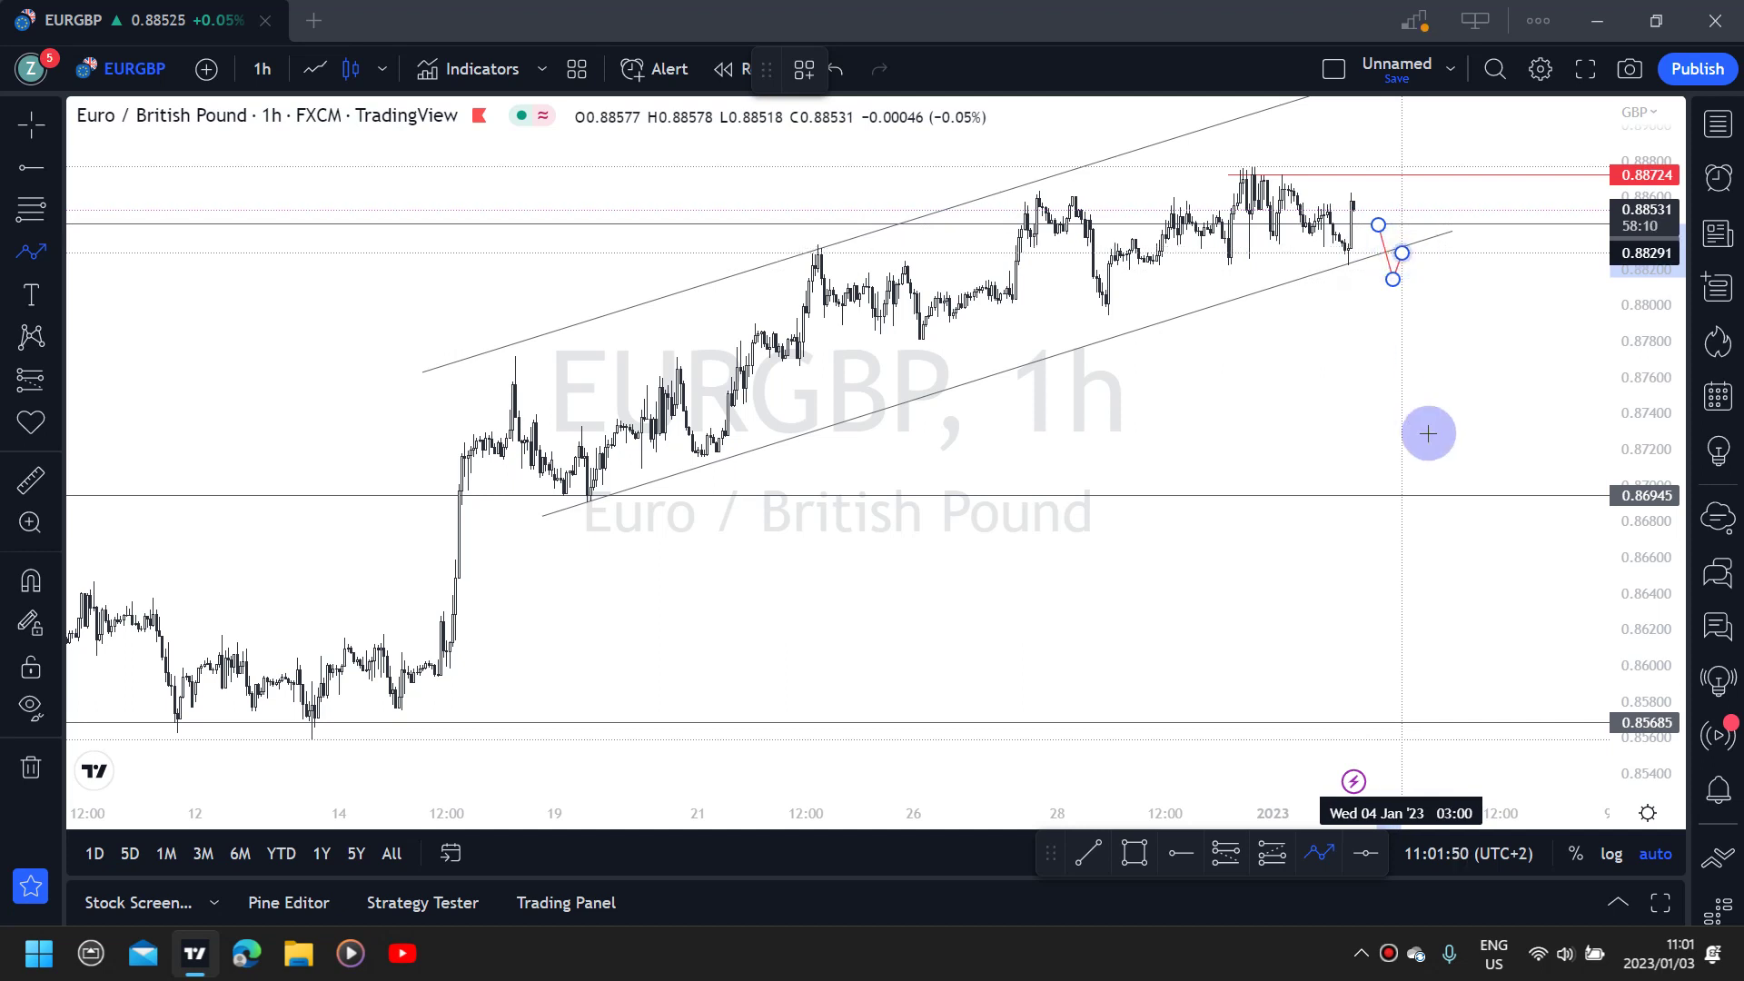
{"action": "double_click", "coordinate": [1443, 493]}
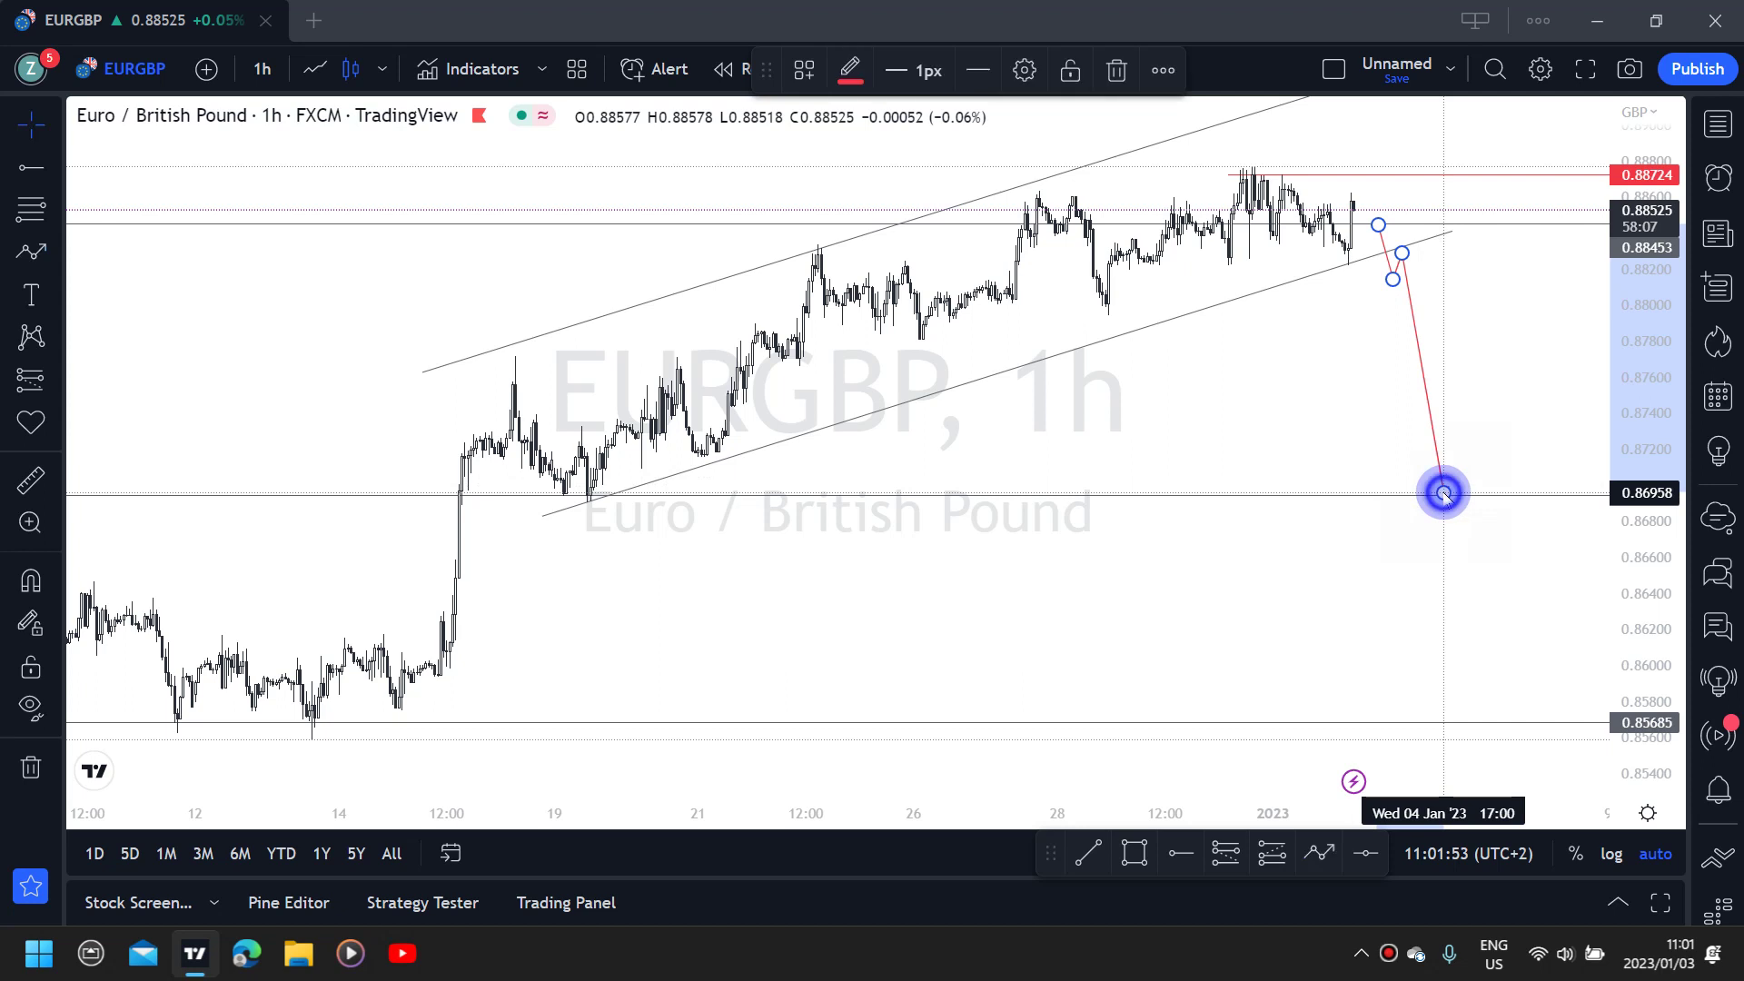
{"action": "left_click", "coordinate": [1395, 435]}
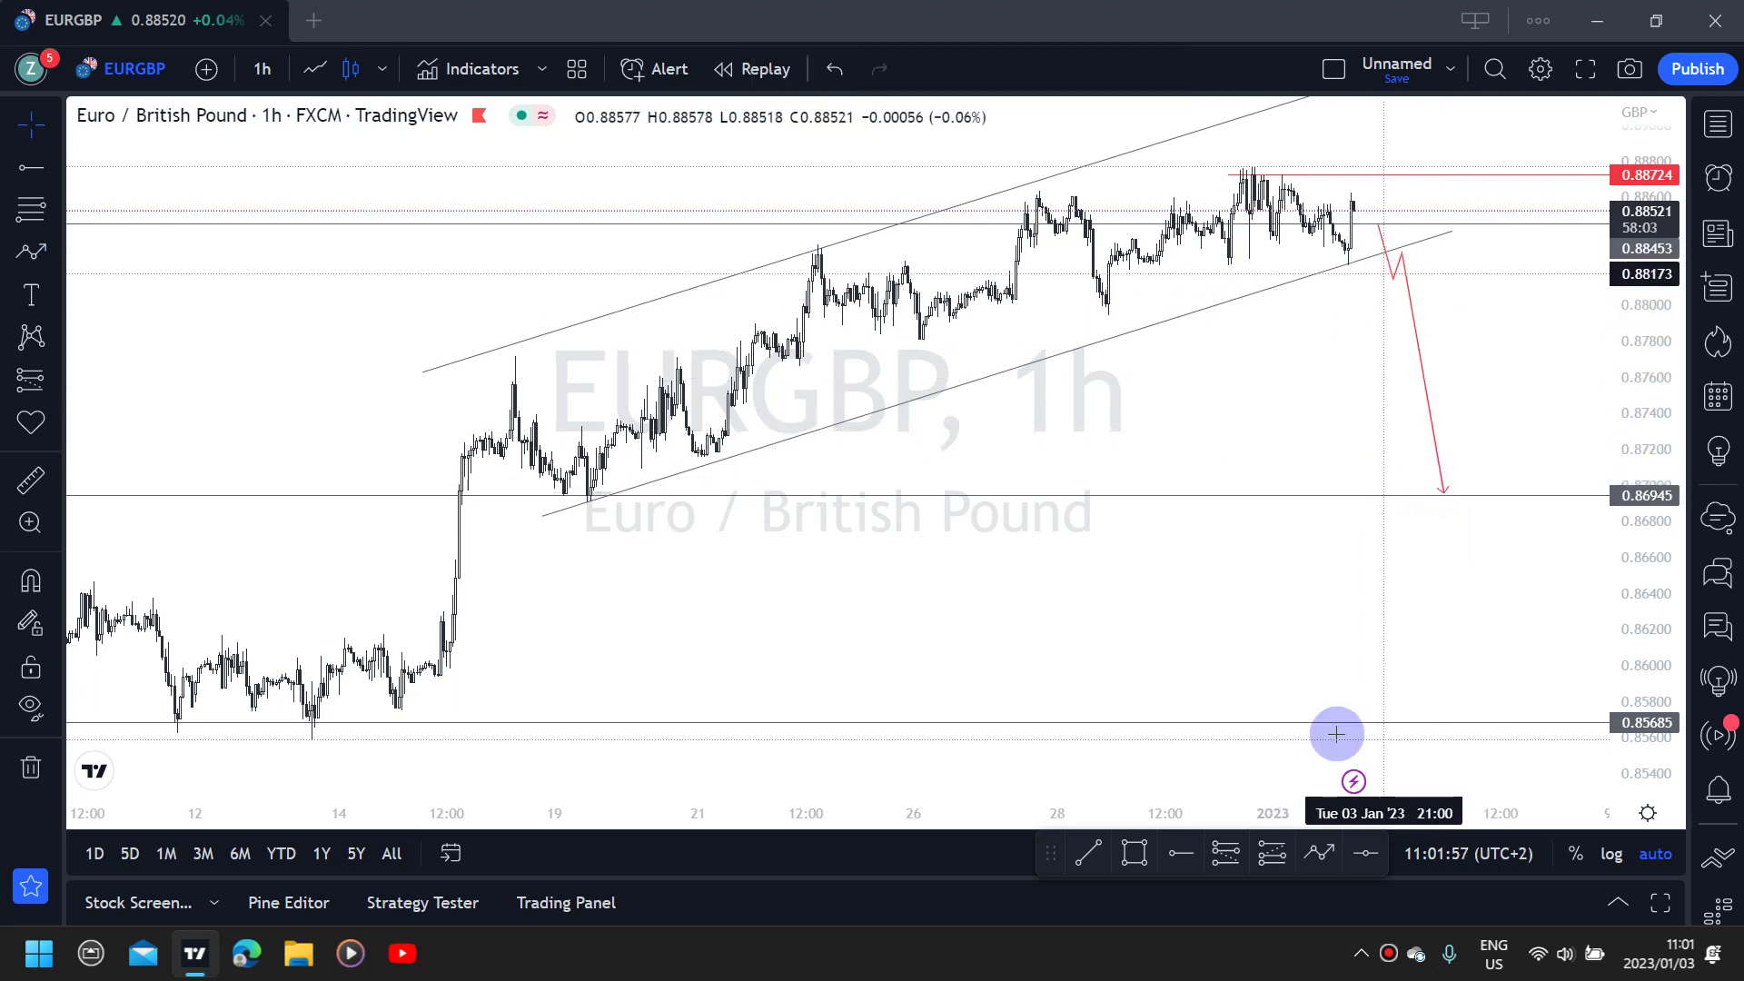
Draw a bullish projection path that dips to the channel's lower line, rebounds, pulls back to the 0.88453 level and rises above the 0.88724 ray
{"action": "left_click", "coordinate": [1318, 851]}
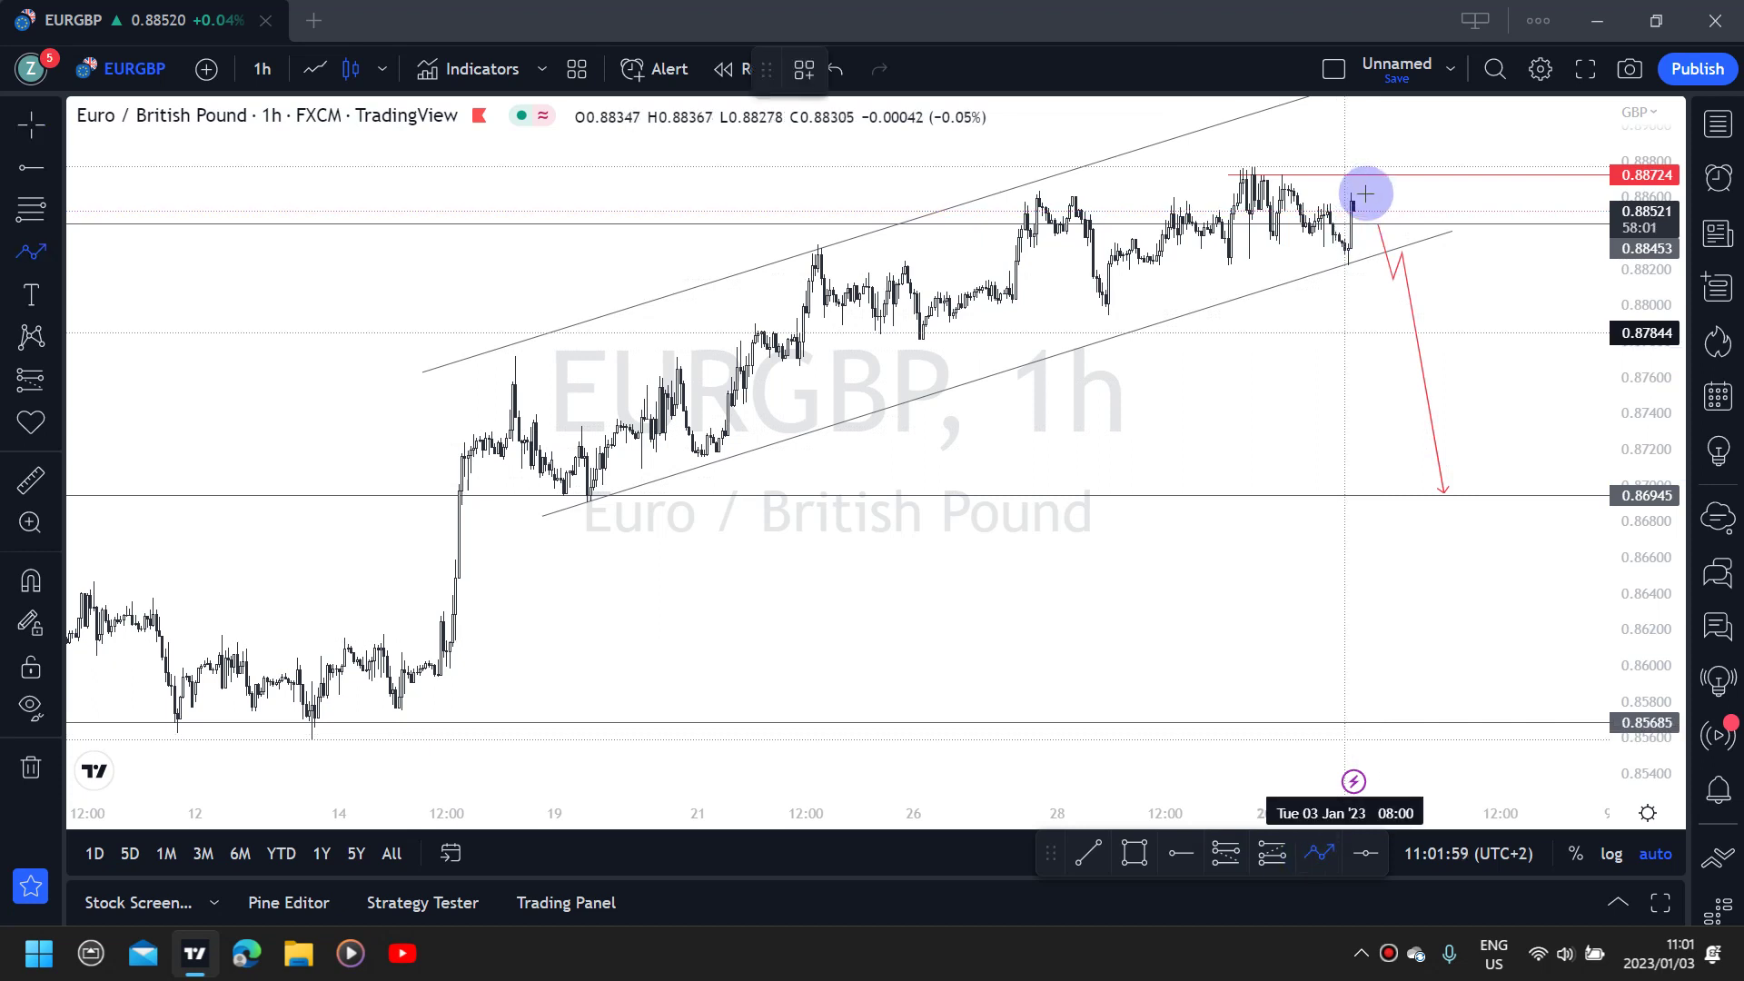
{"action": "left_click", "coordinate": [1386, 269]}
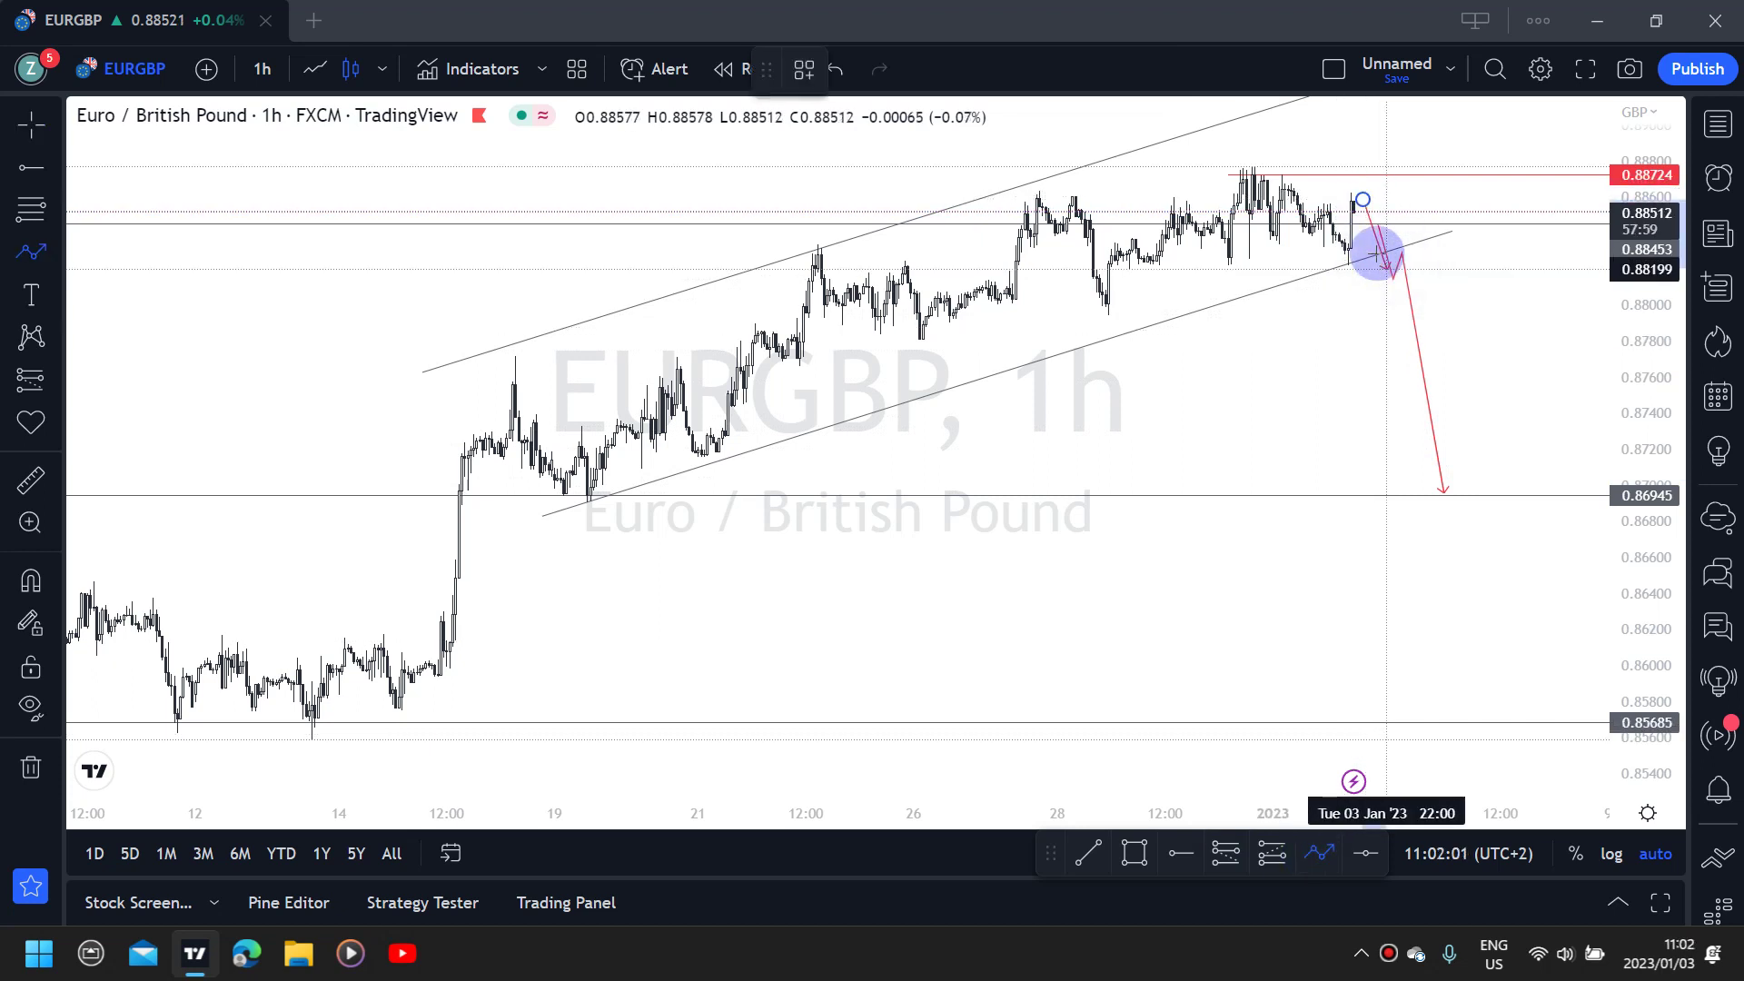
{"action": "left_click", "coordinate": [1377, 254]}
{"action": "left_click", "coordinate": [1391, 198]}
{"action": "left_click", "coordinate": [1415, 224]}
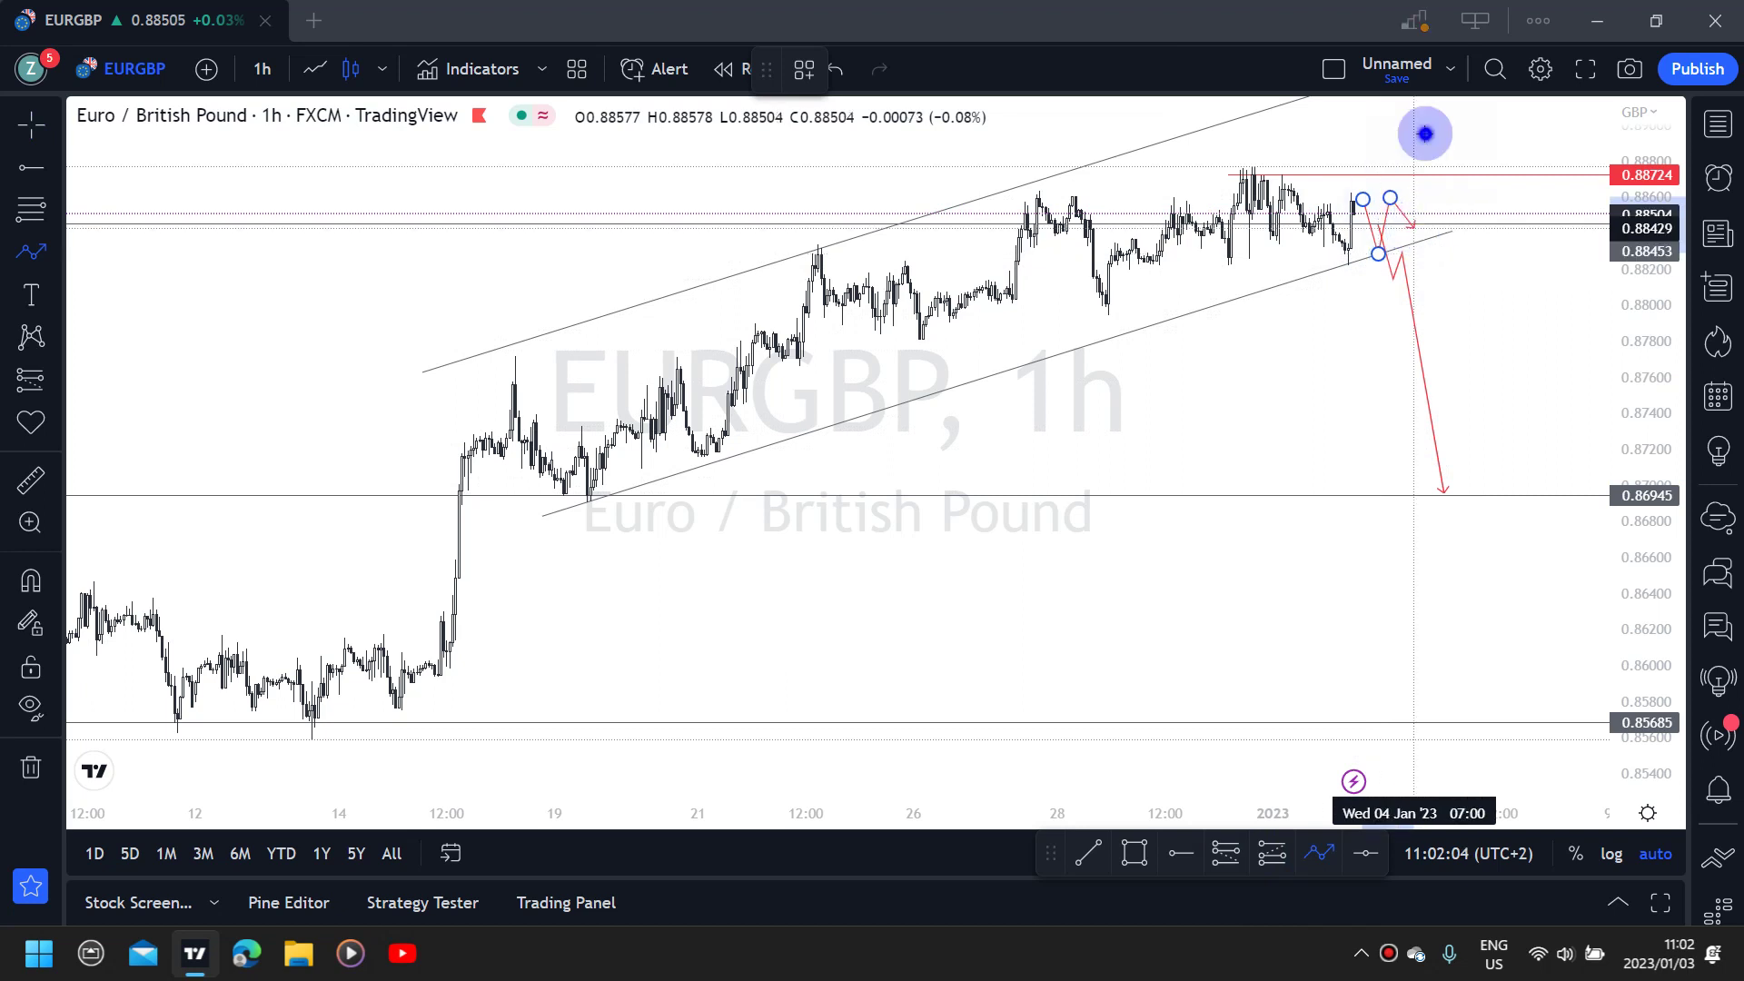
{"action": "double_click", "coordinate": [1426, 121]}
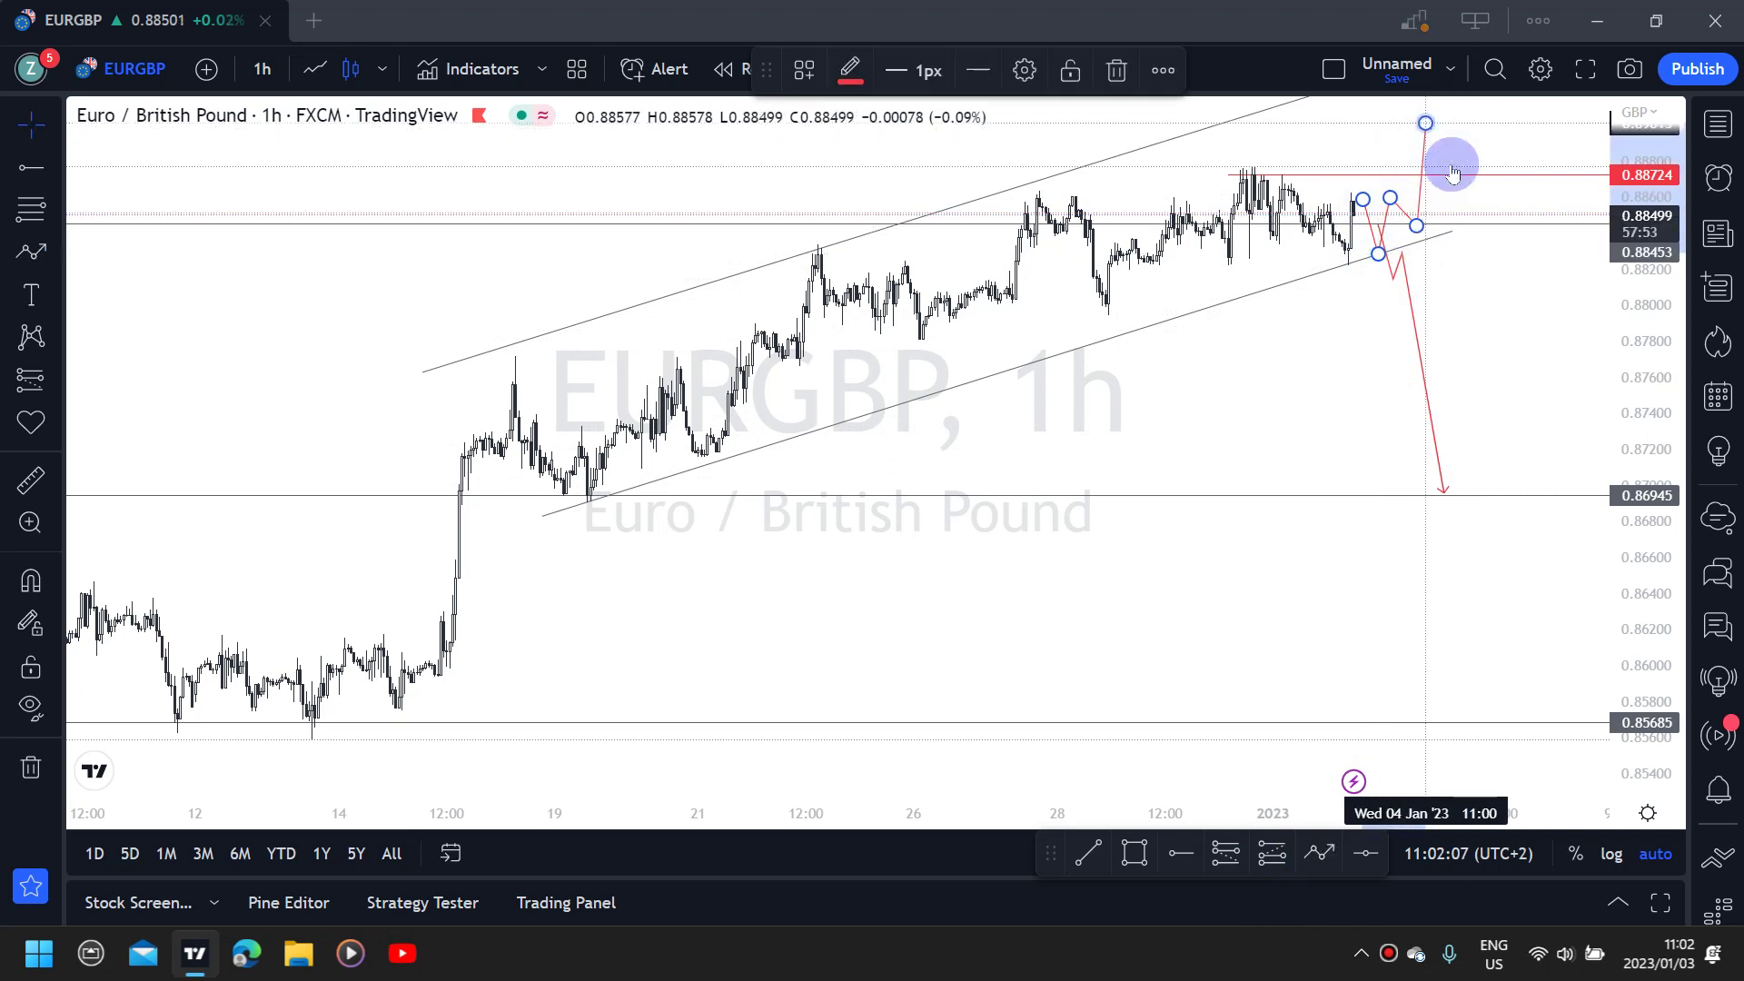
{"action": "left_click", "coordinate": [1419, 238]}
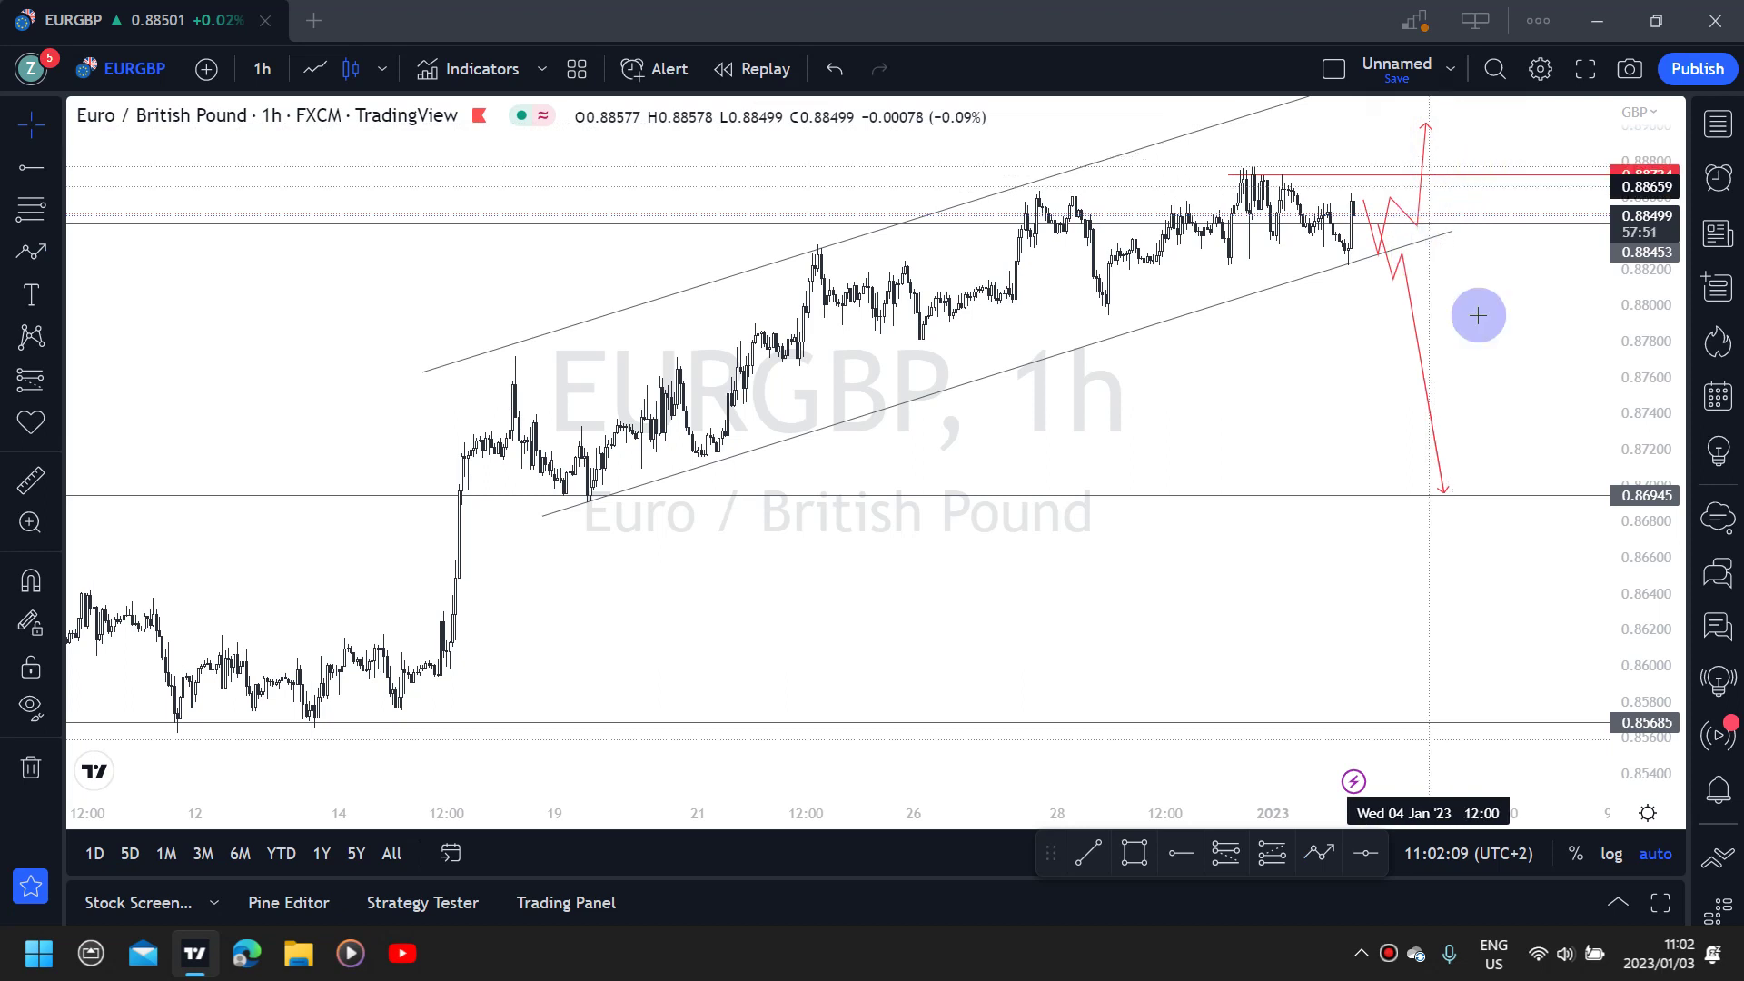
Shift the bearish path to branch off the bullish path's pullback low, and extend the bullish arrow on the 4-hour chart to just below 0.89817
{"action": "left_click_drag", "start_coordinate": [1417, 235], "coordinate": [1431, 320]}
{"action": "left_click_drag", "start_coordinate": [1446, 308], "coordinate": [1453, 292]}
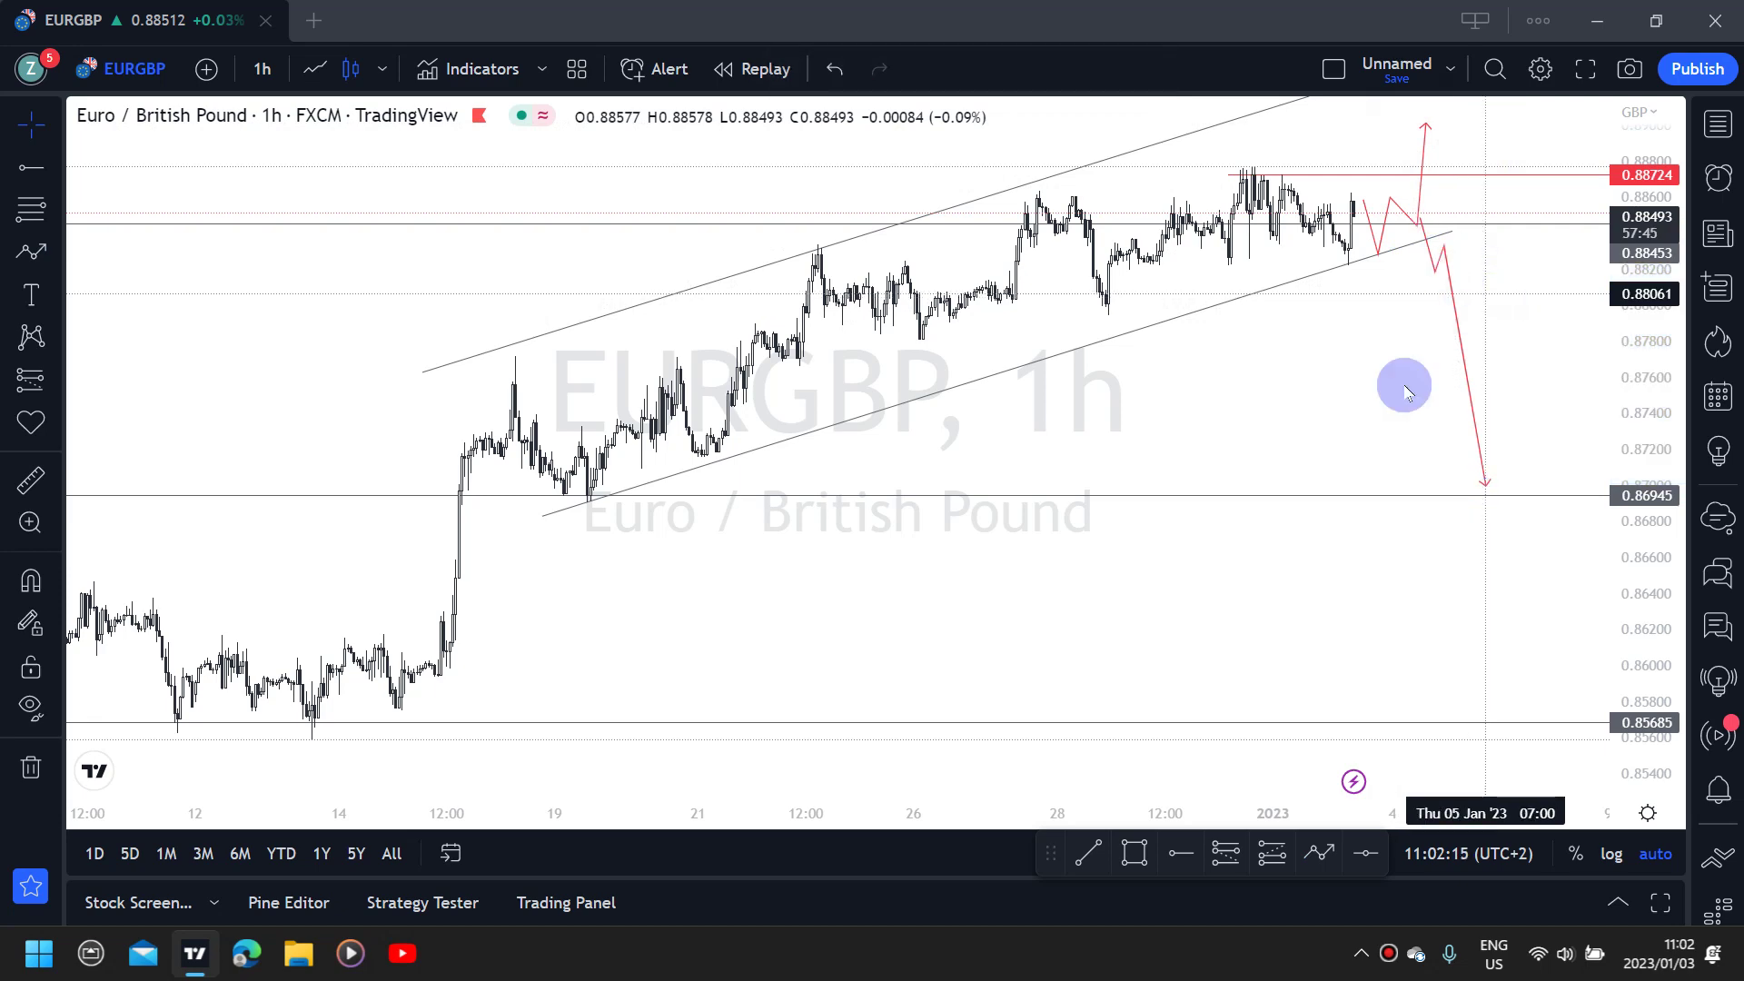
{"action": "type", "text": "24"}
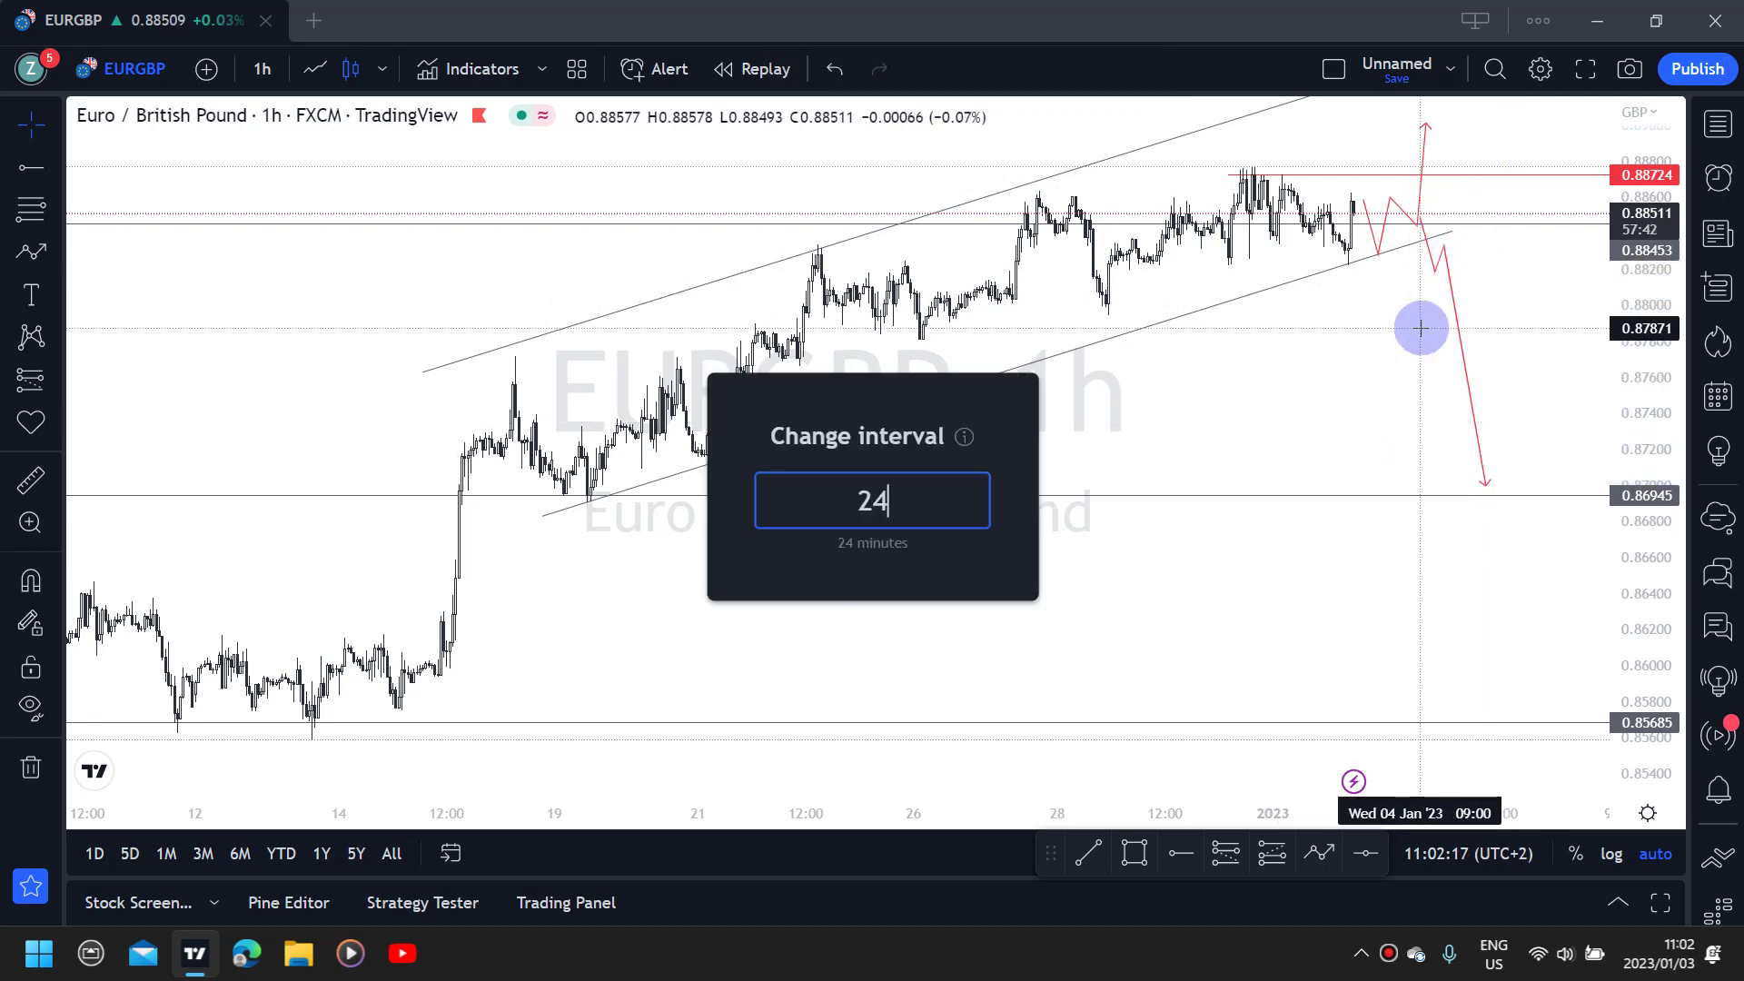
{"action": "type", "text": "0"}
{"action": "key", "text": "Return"}
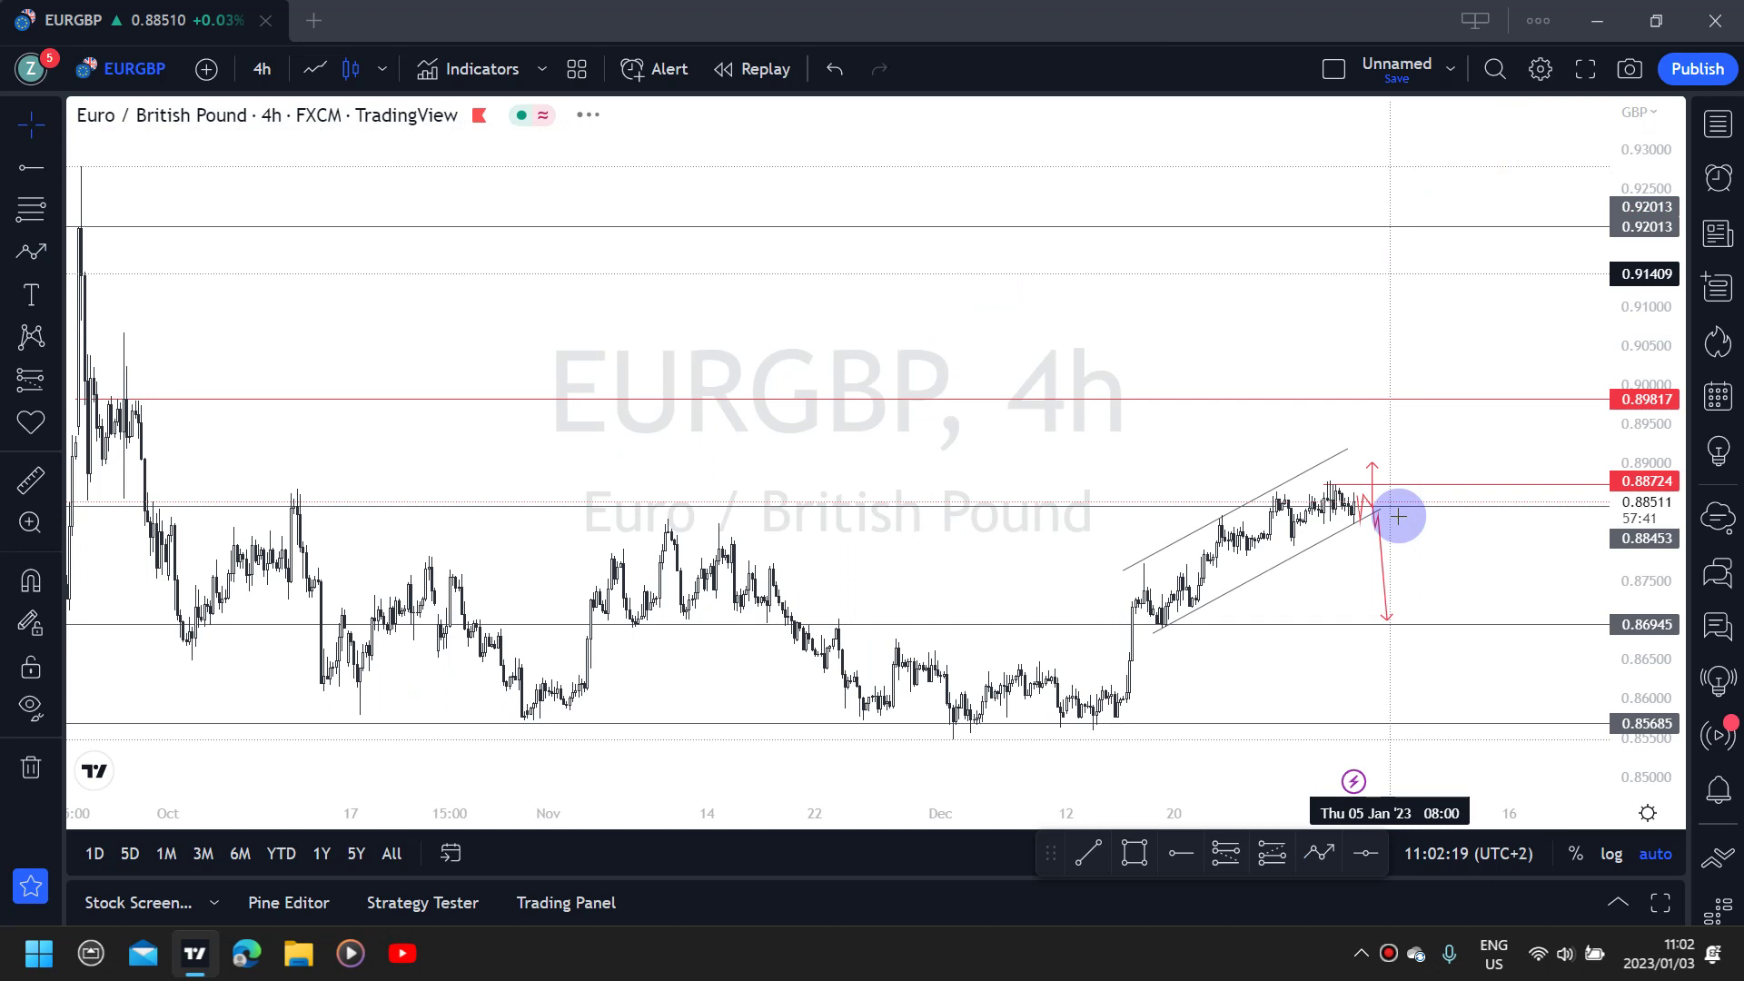
{"action": "left_click", "coordinate": [1371, 465]}
{"action": "mouse_move", "coordinate": [1371, 464]}
{"action": "left_mouse_down"}
{"action": "mouse_move", "coordinate": [1386, 394]}
{"action": "mouse_move", "coordinate": [1371, 443]}
{"action": "mouse_move", "coordinate": [1397, 446]}
{"action": "left_mouse_up"}
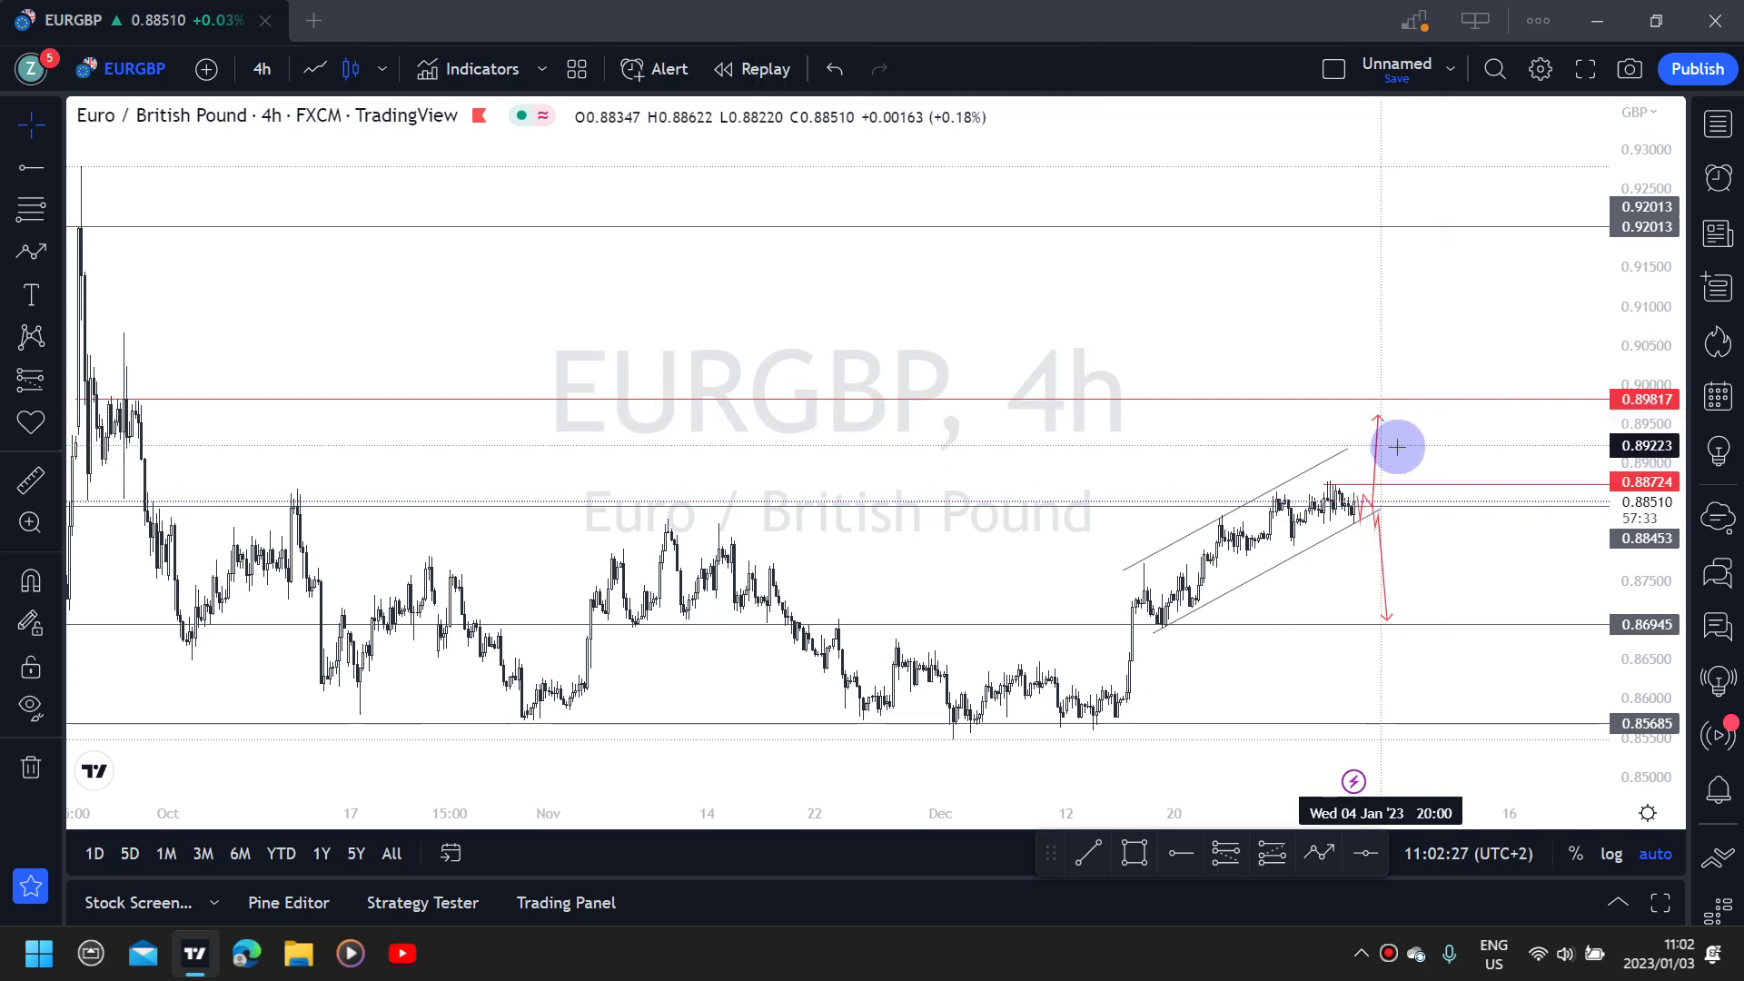
Delete the bearish and bullish projection paths and return the chart to the 1-hour interval
{"action": "left_click", "coordinate": [1377, 551]}
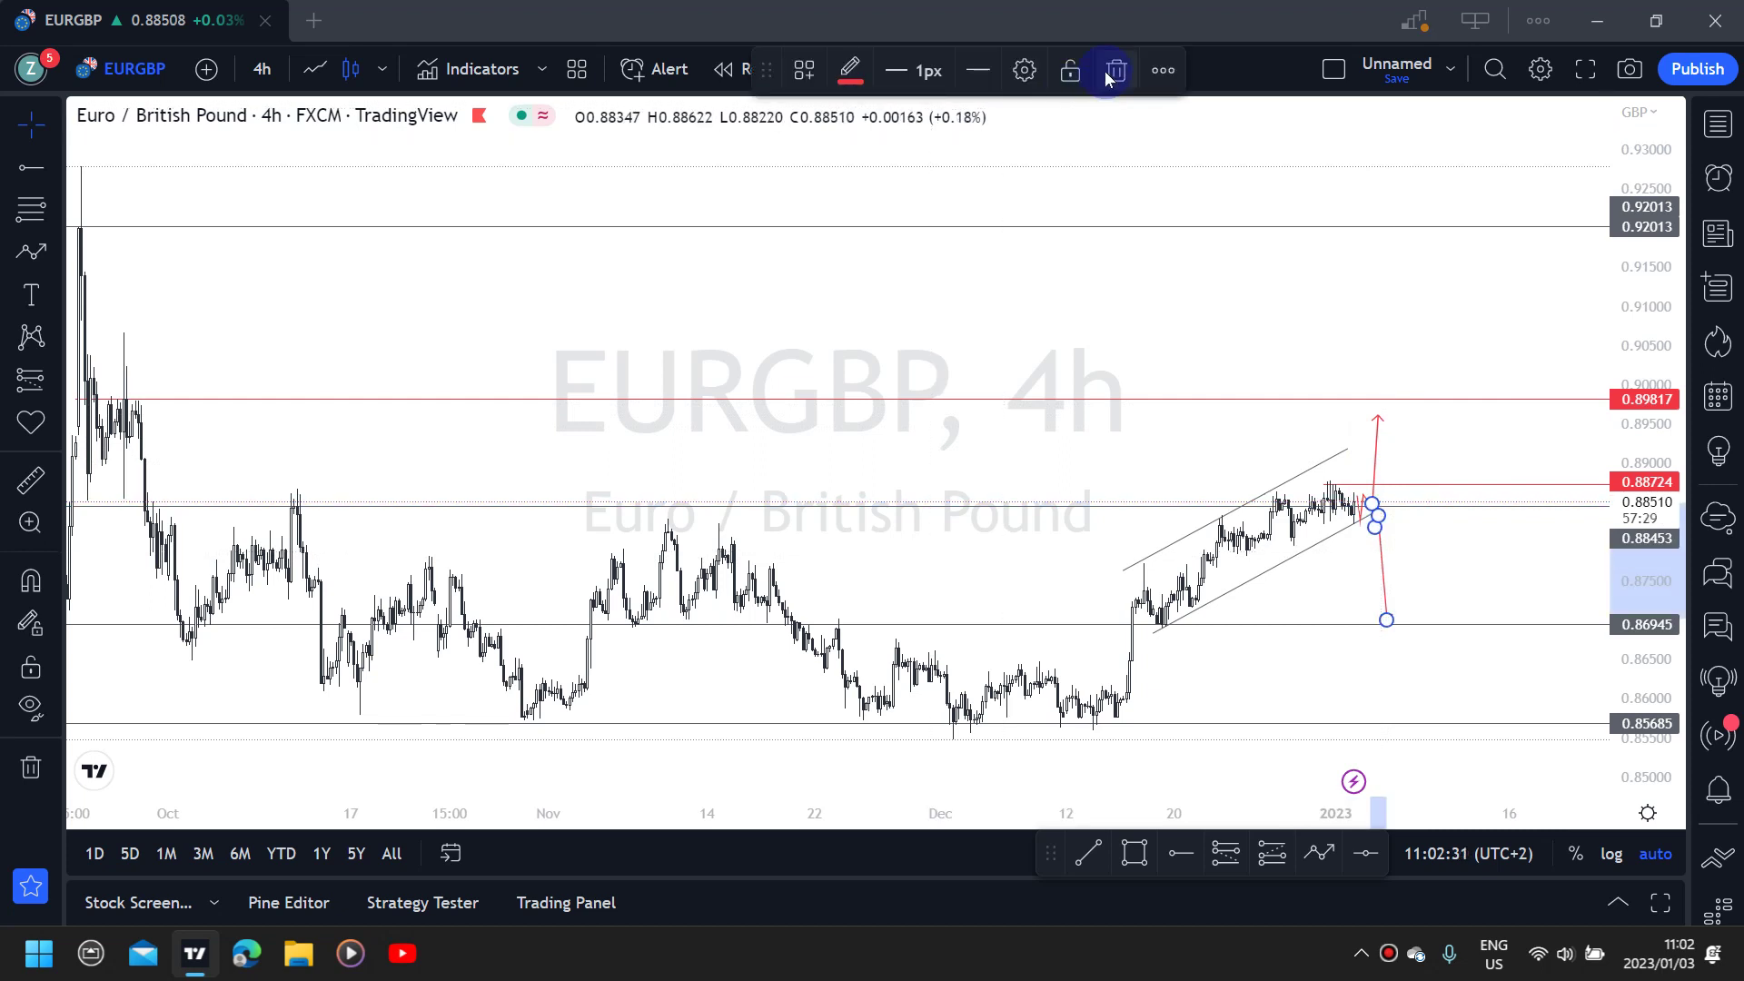
{"action": "left_click", "coordinate": [1117, 72]}
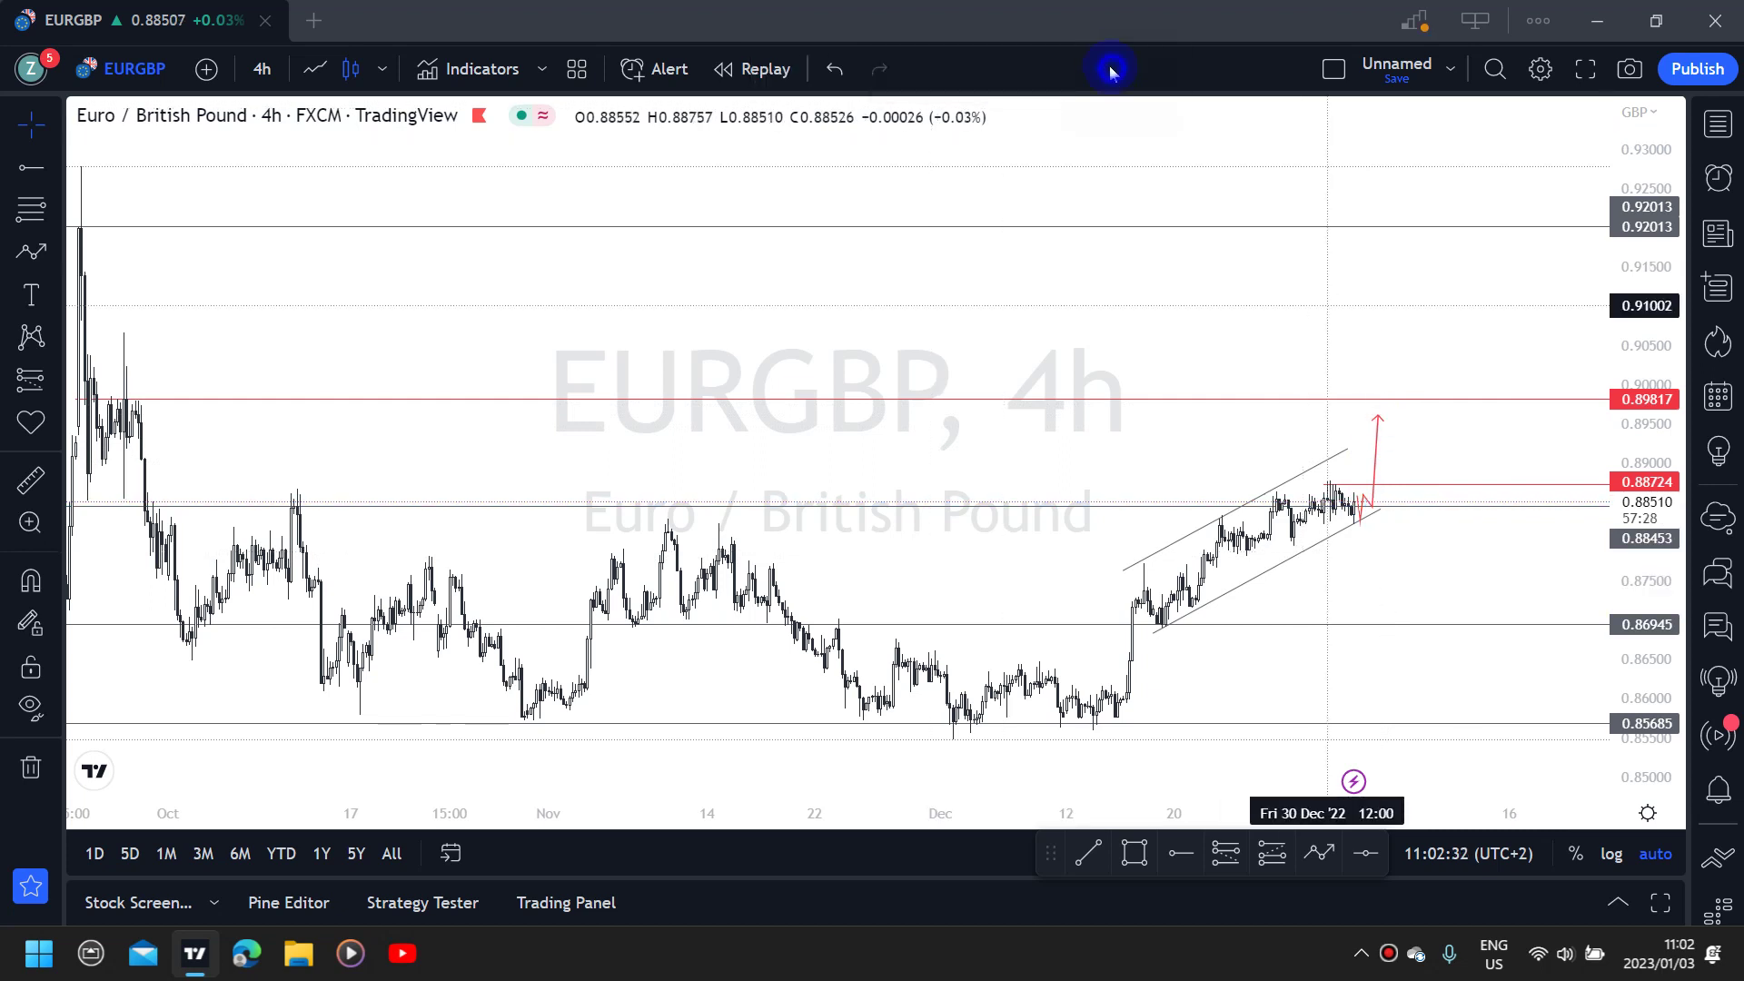
{"action": "key", "text": "ctrl+z"}
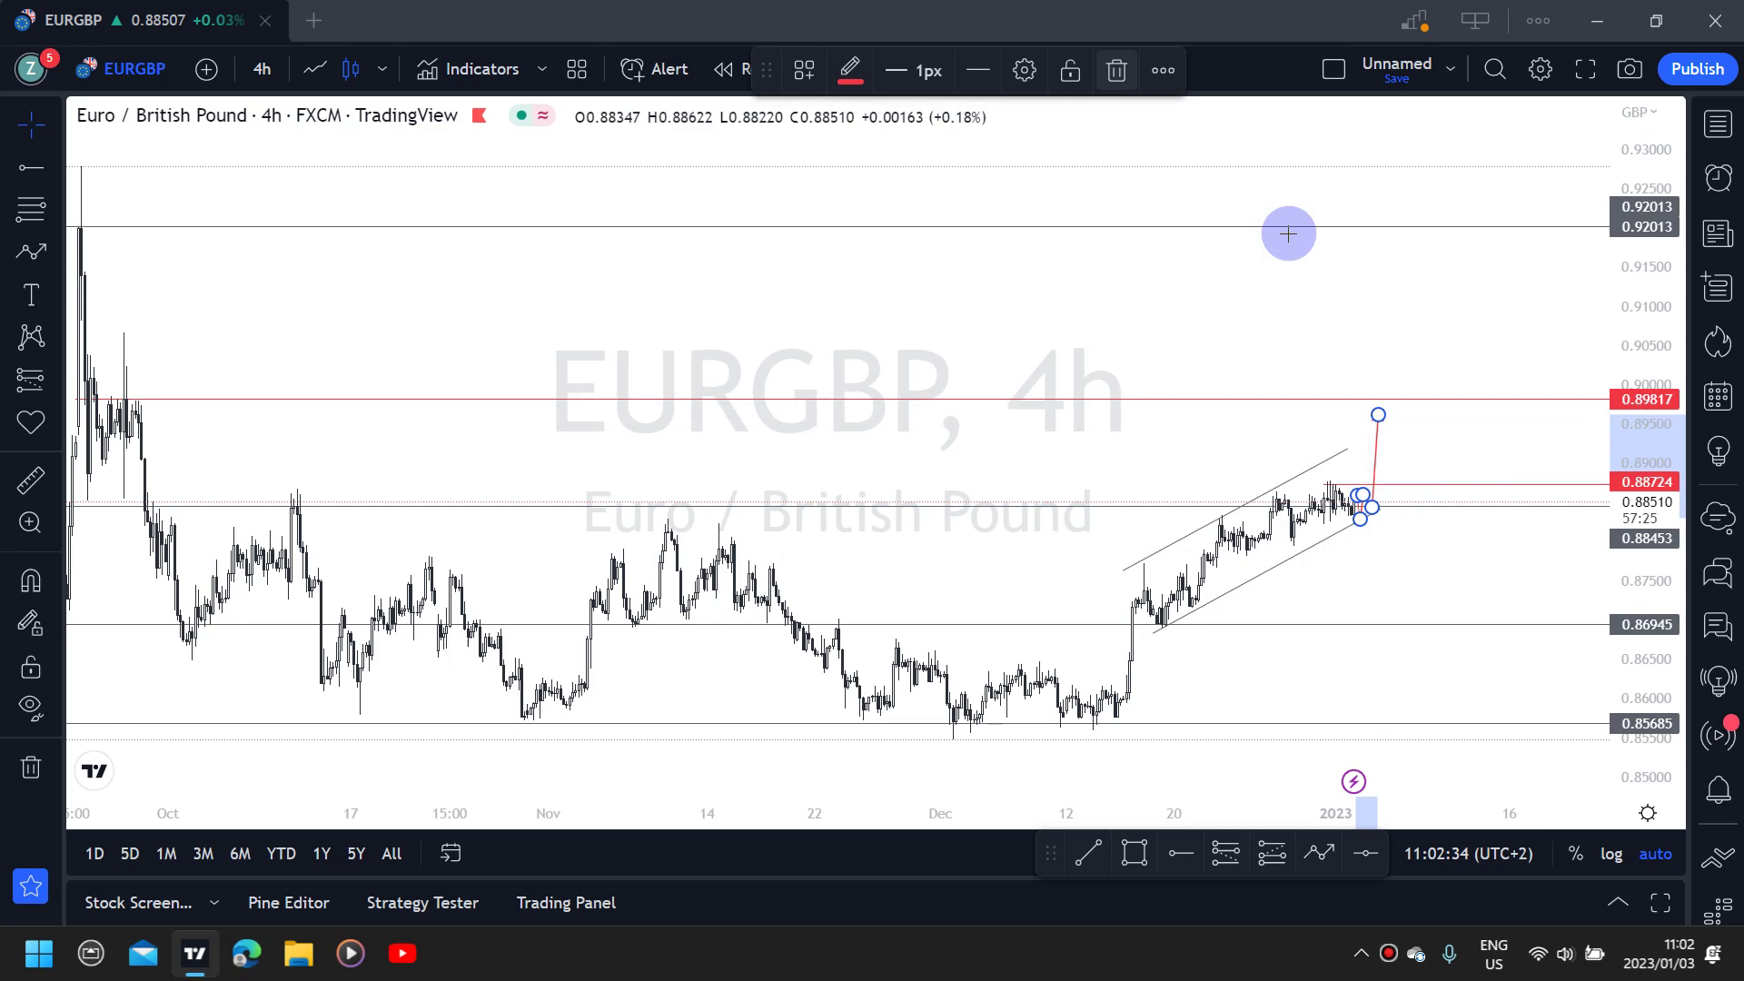
{"action": "key", "text": "Delete"}
{"action": "type", "text": "60"}
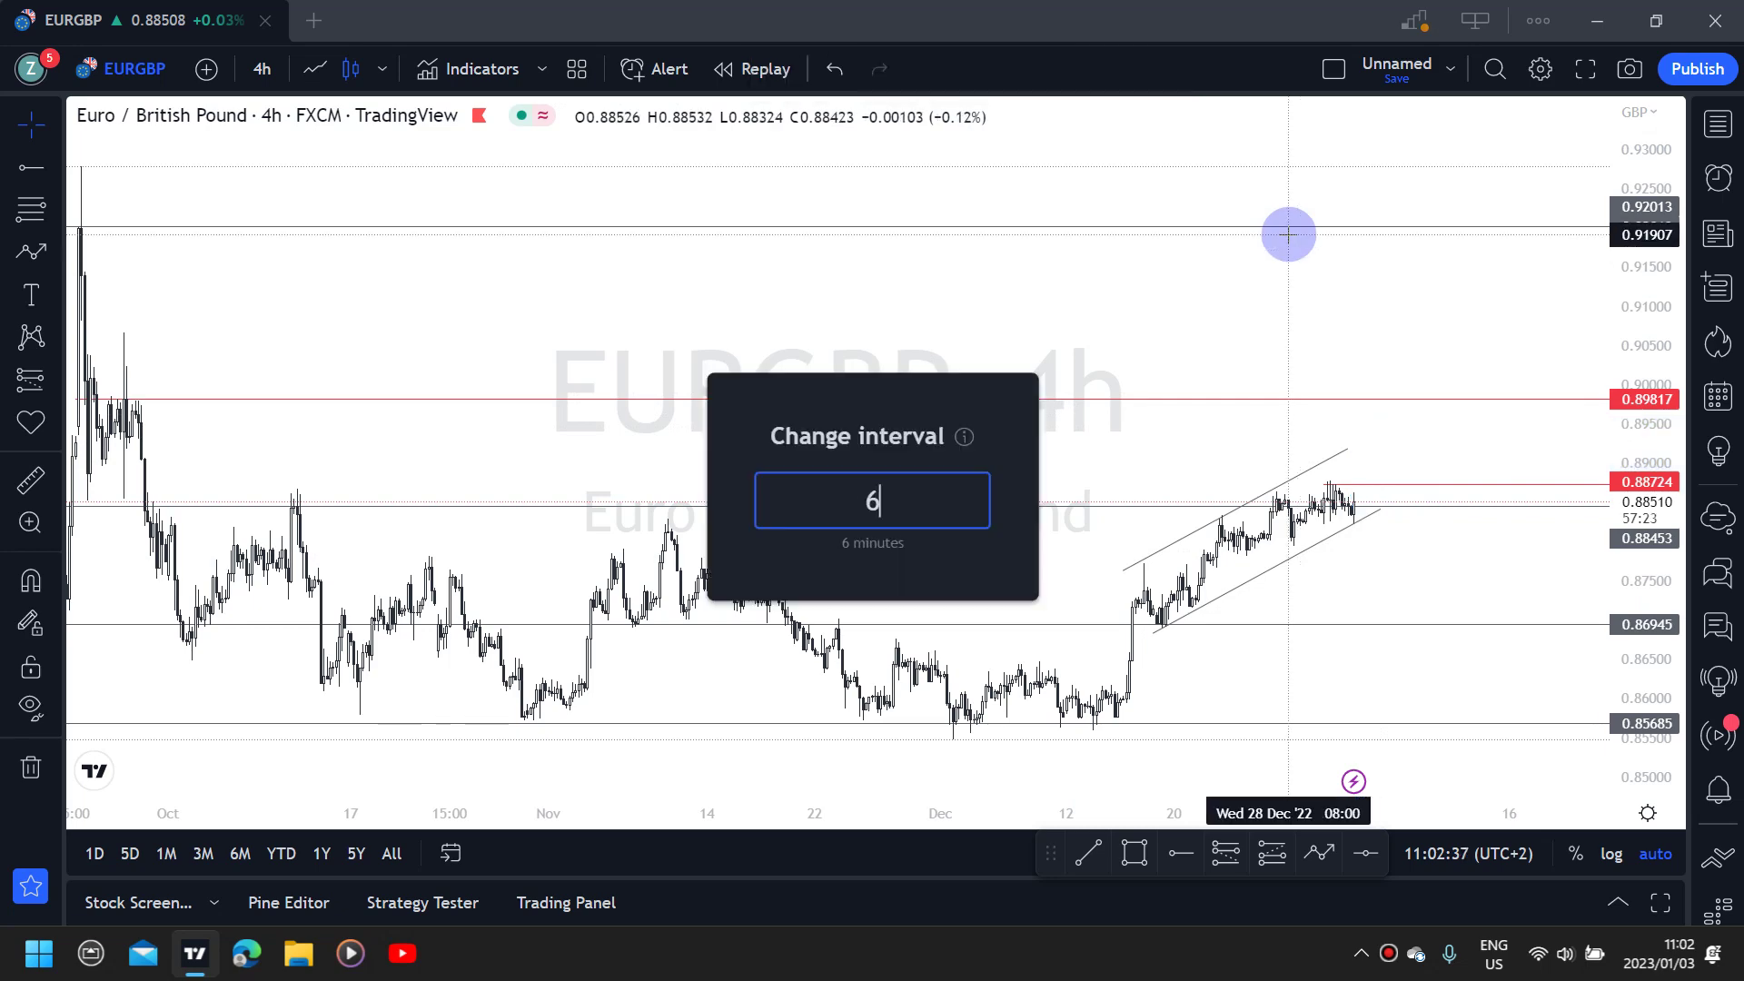
{"action": "key", "text": "Return"}
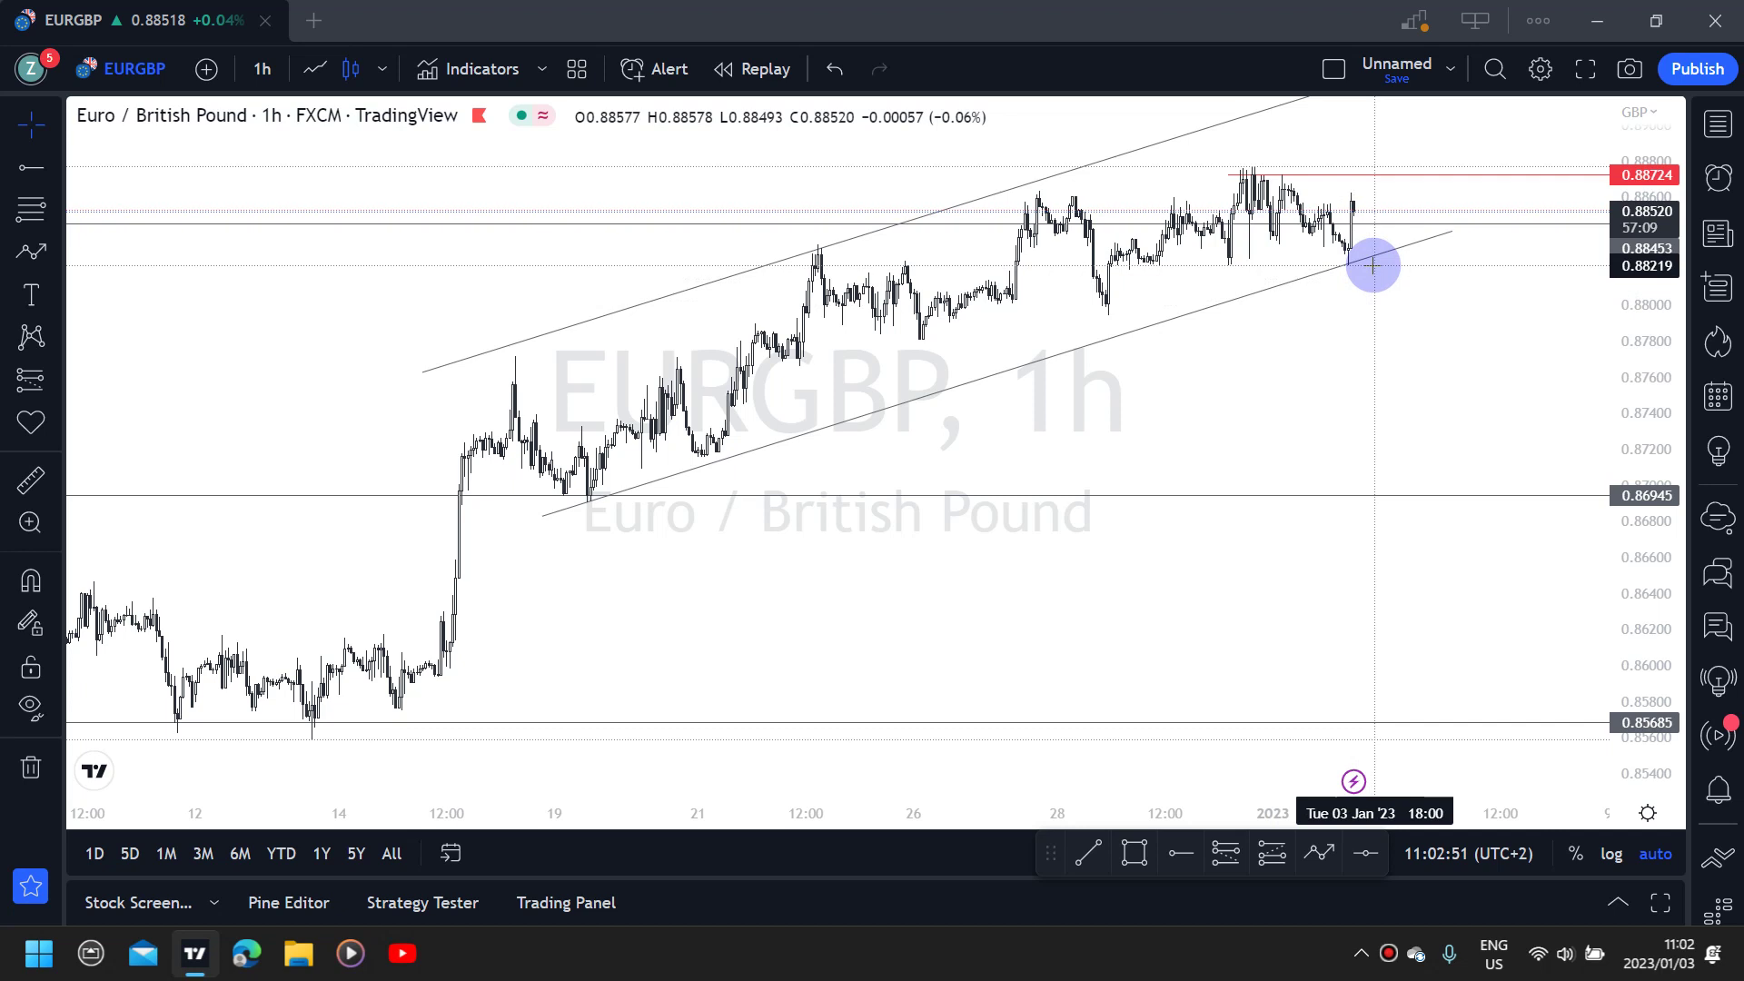
Draw a thin rectangle zone with its lower edge at about 0.88206, running from the 22 December high to 5 January
{"action": "key", "text": "alt+shift+r"}
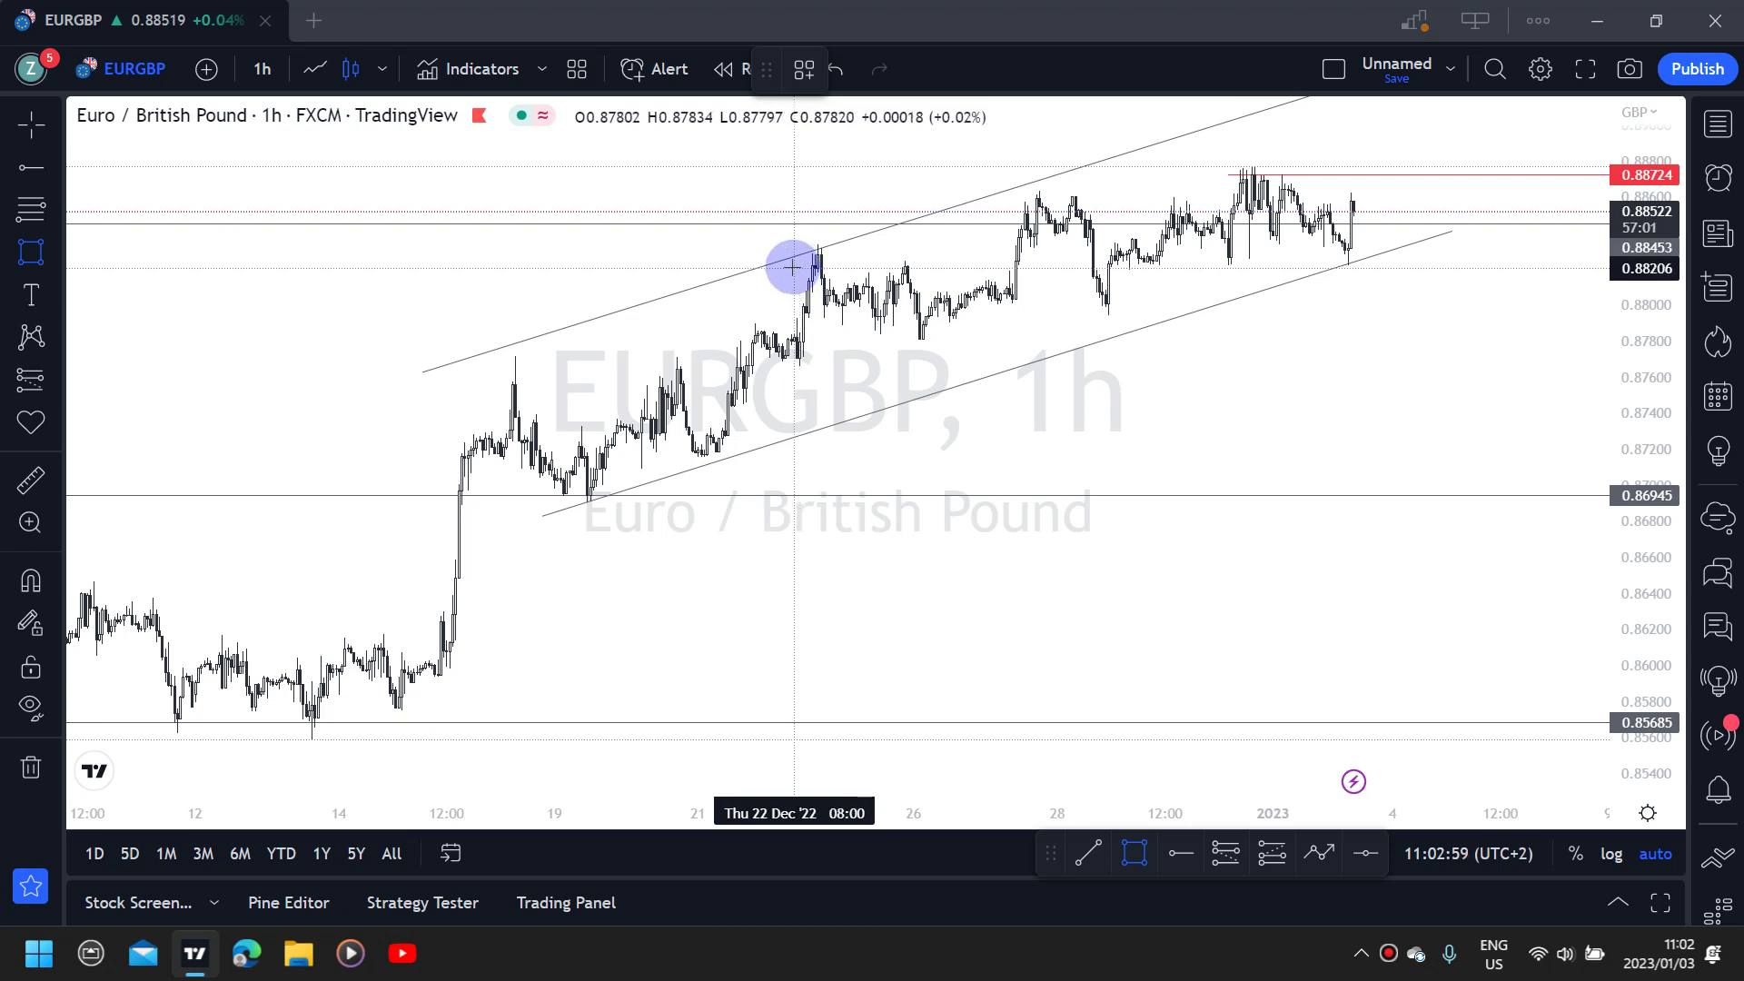
{"action": "left_click_drag", "start_coordinate": [1420, 242], "coordinate": [1487, 264]}
{"action": "left_click", "coordinate": [1490, 234]}
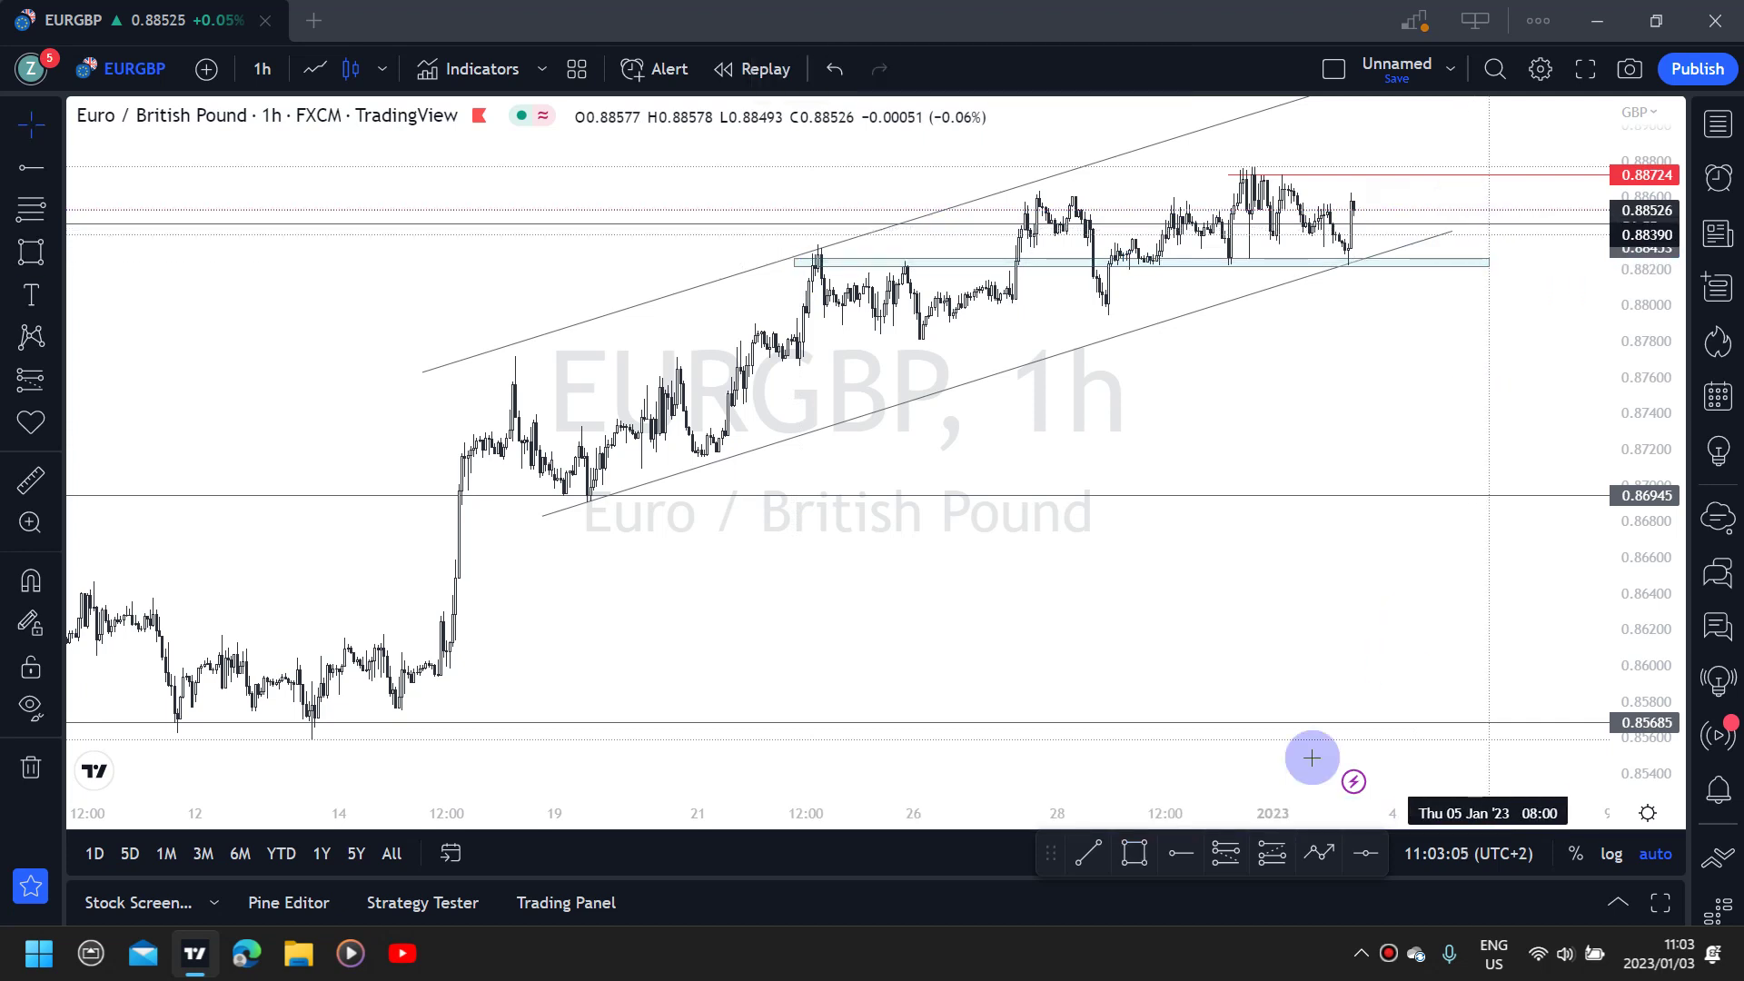
Try sketching a bearish path that breaks below the rectangle zone to about 0.88160, retests it and drops towards the 0.86945 level
{"action": "left_click", "coordinate": [1319, 852]}
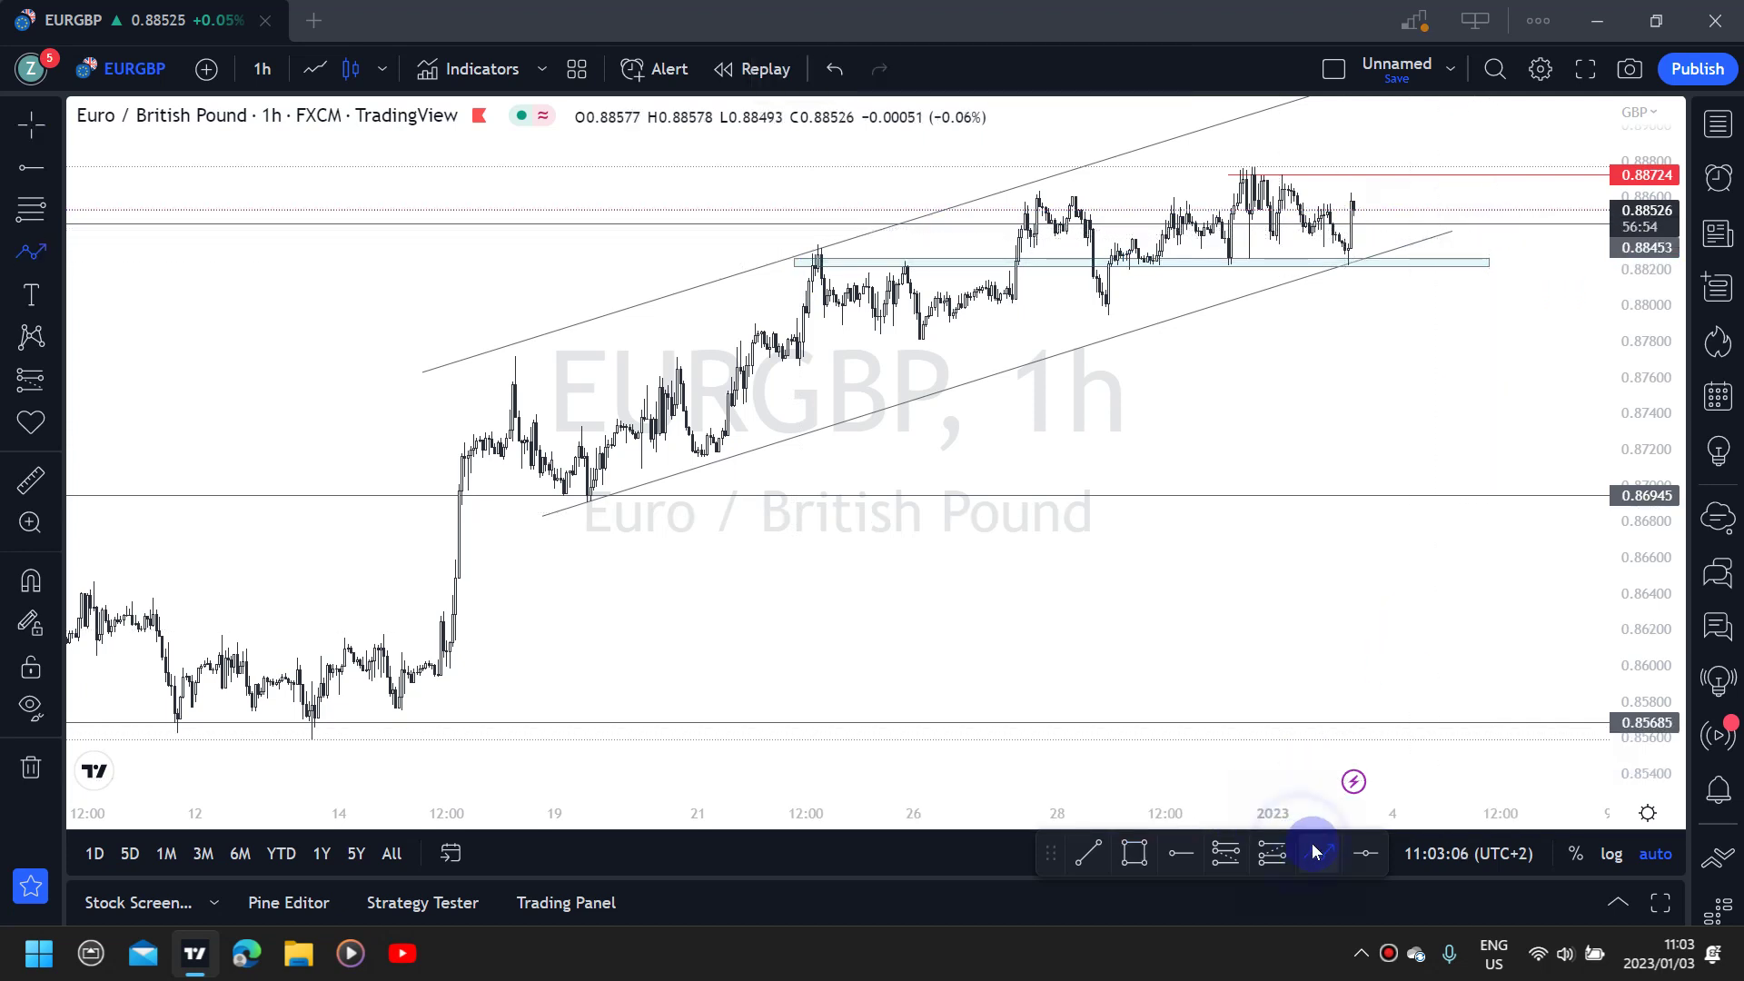
{"action": "left_click", "coordinate": [1392, 242]}
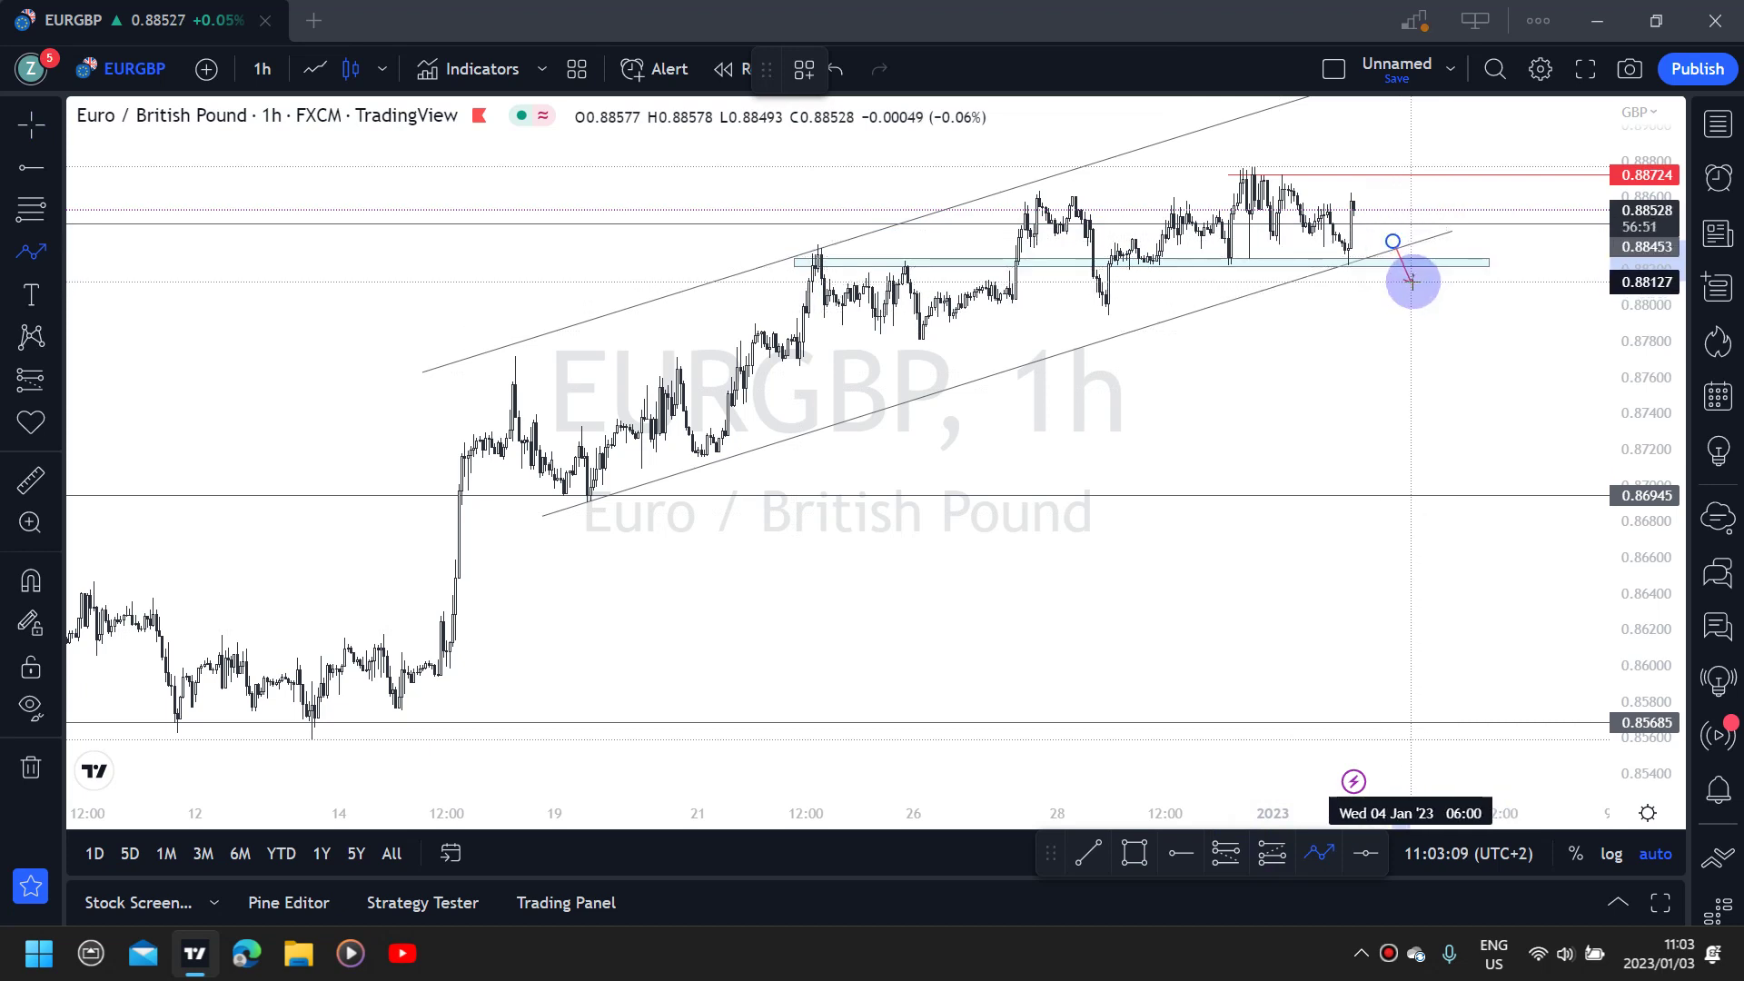
{"action": "left_click", "coordinate": [1417, 276]}
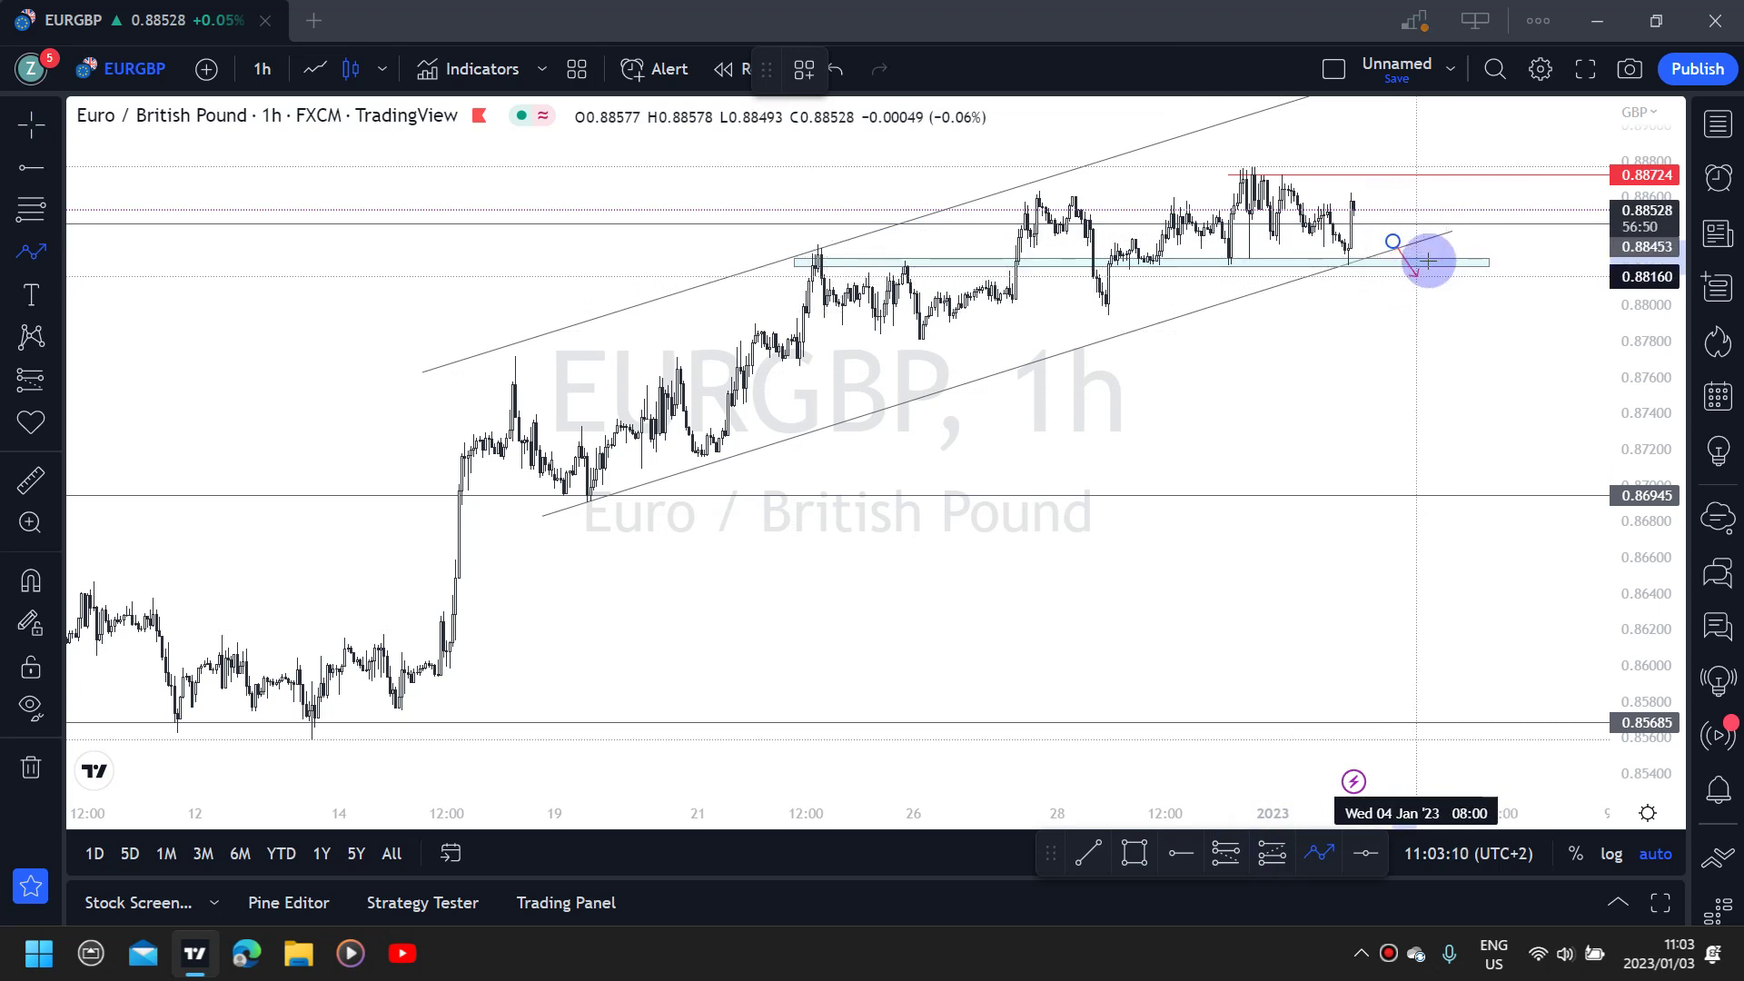
{"action": "left_click", "coordinate": [1429, 261]}
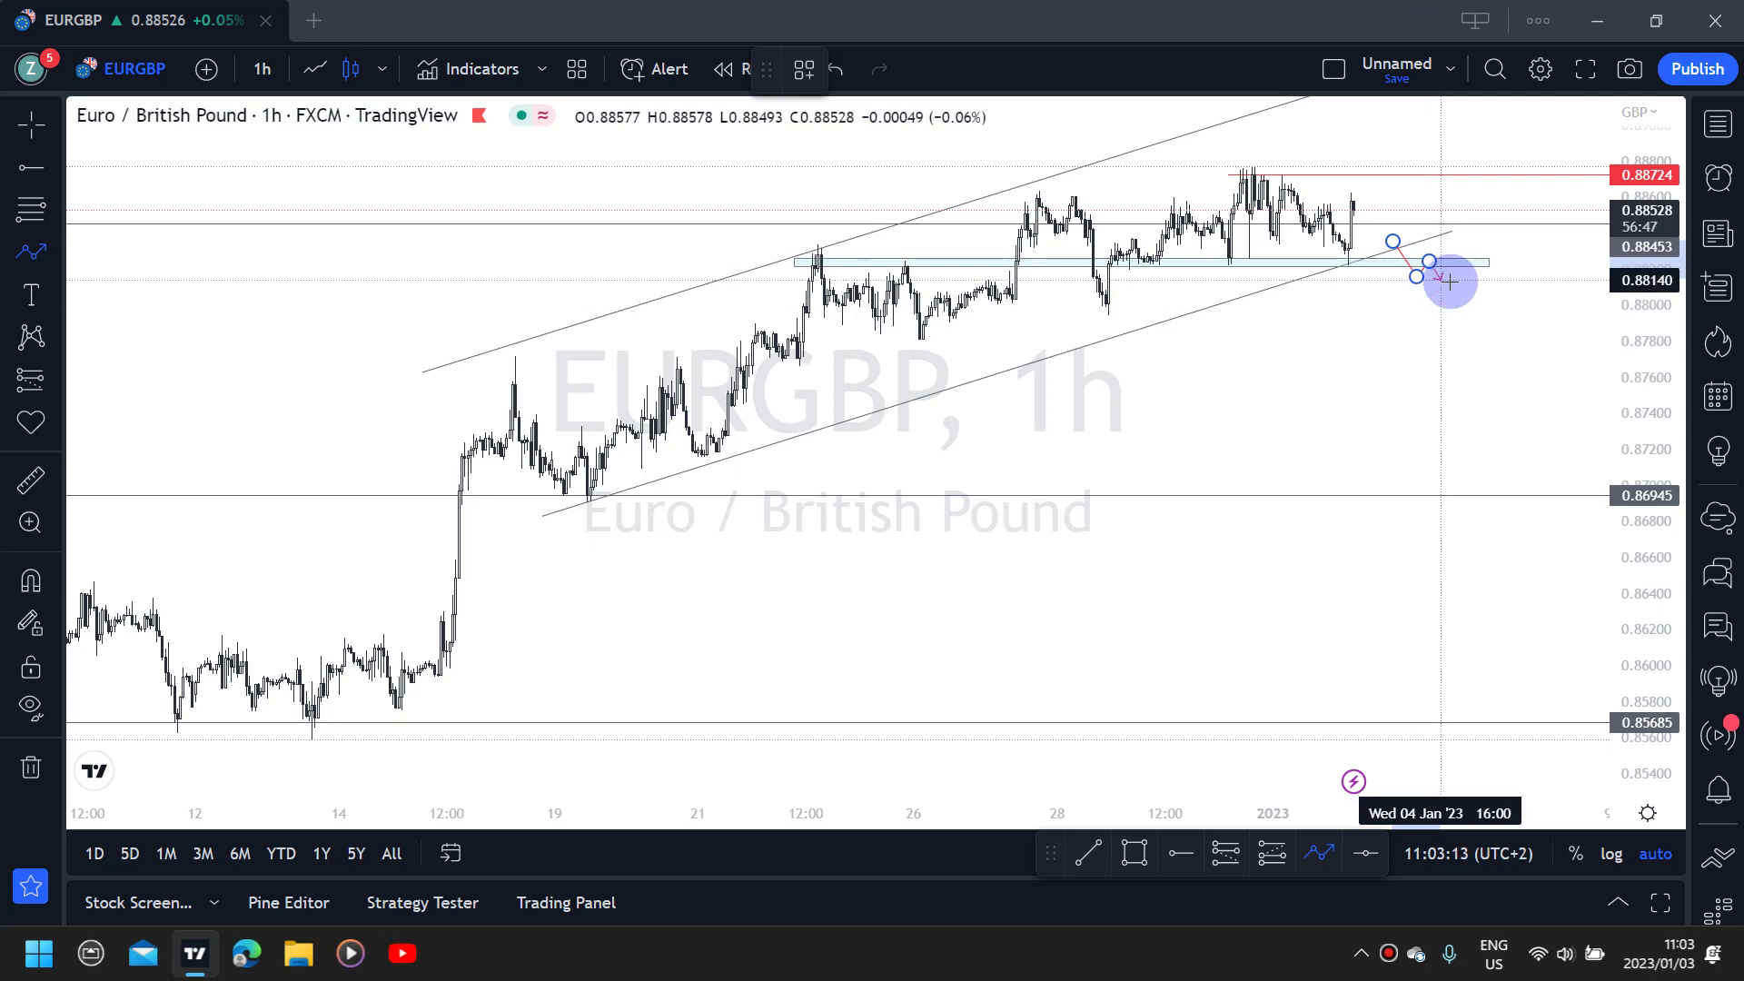
{"action": "left_click", "coordinate": [1482, 470]}
{"action": "key", "text": "Escape"}
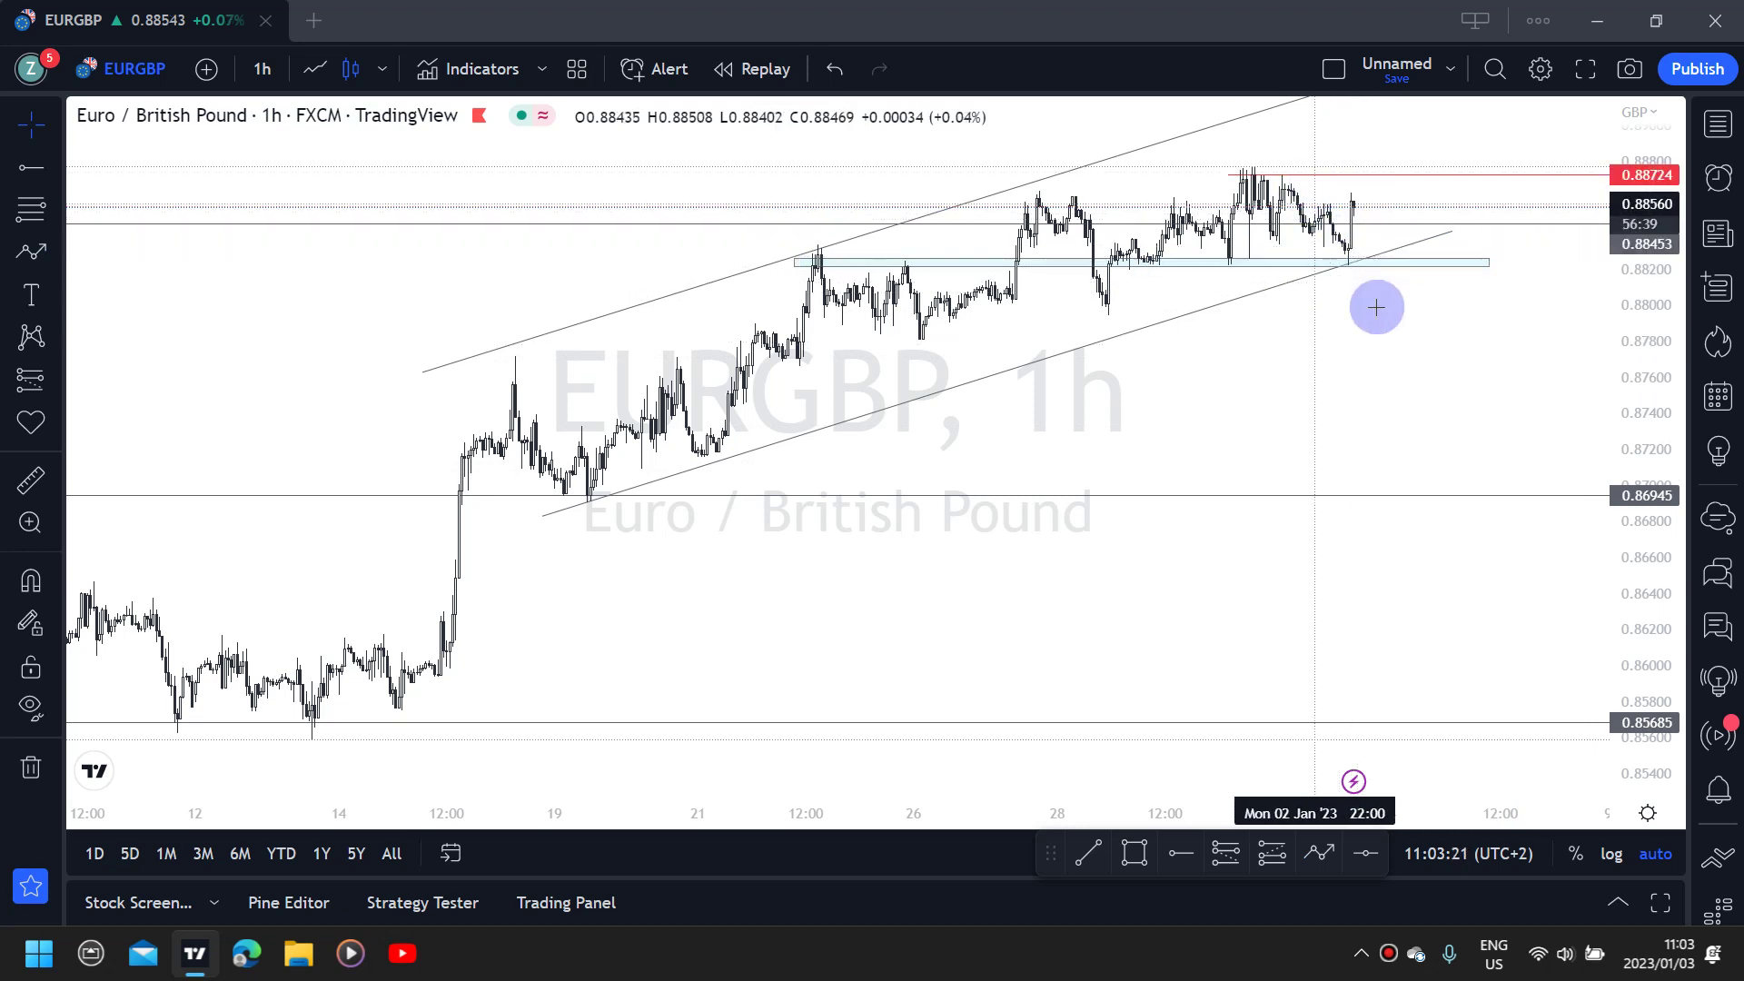
On the 30-minute interval, trace a path along the 2–3 January swings down to the 0.88233 low and back up to about 0.8860
{"action": "type", "text": "30"}
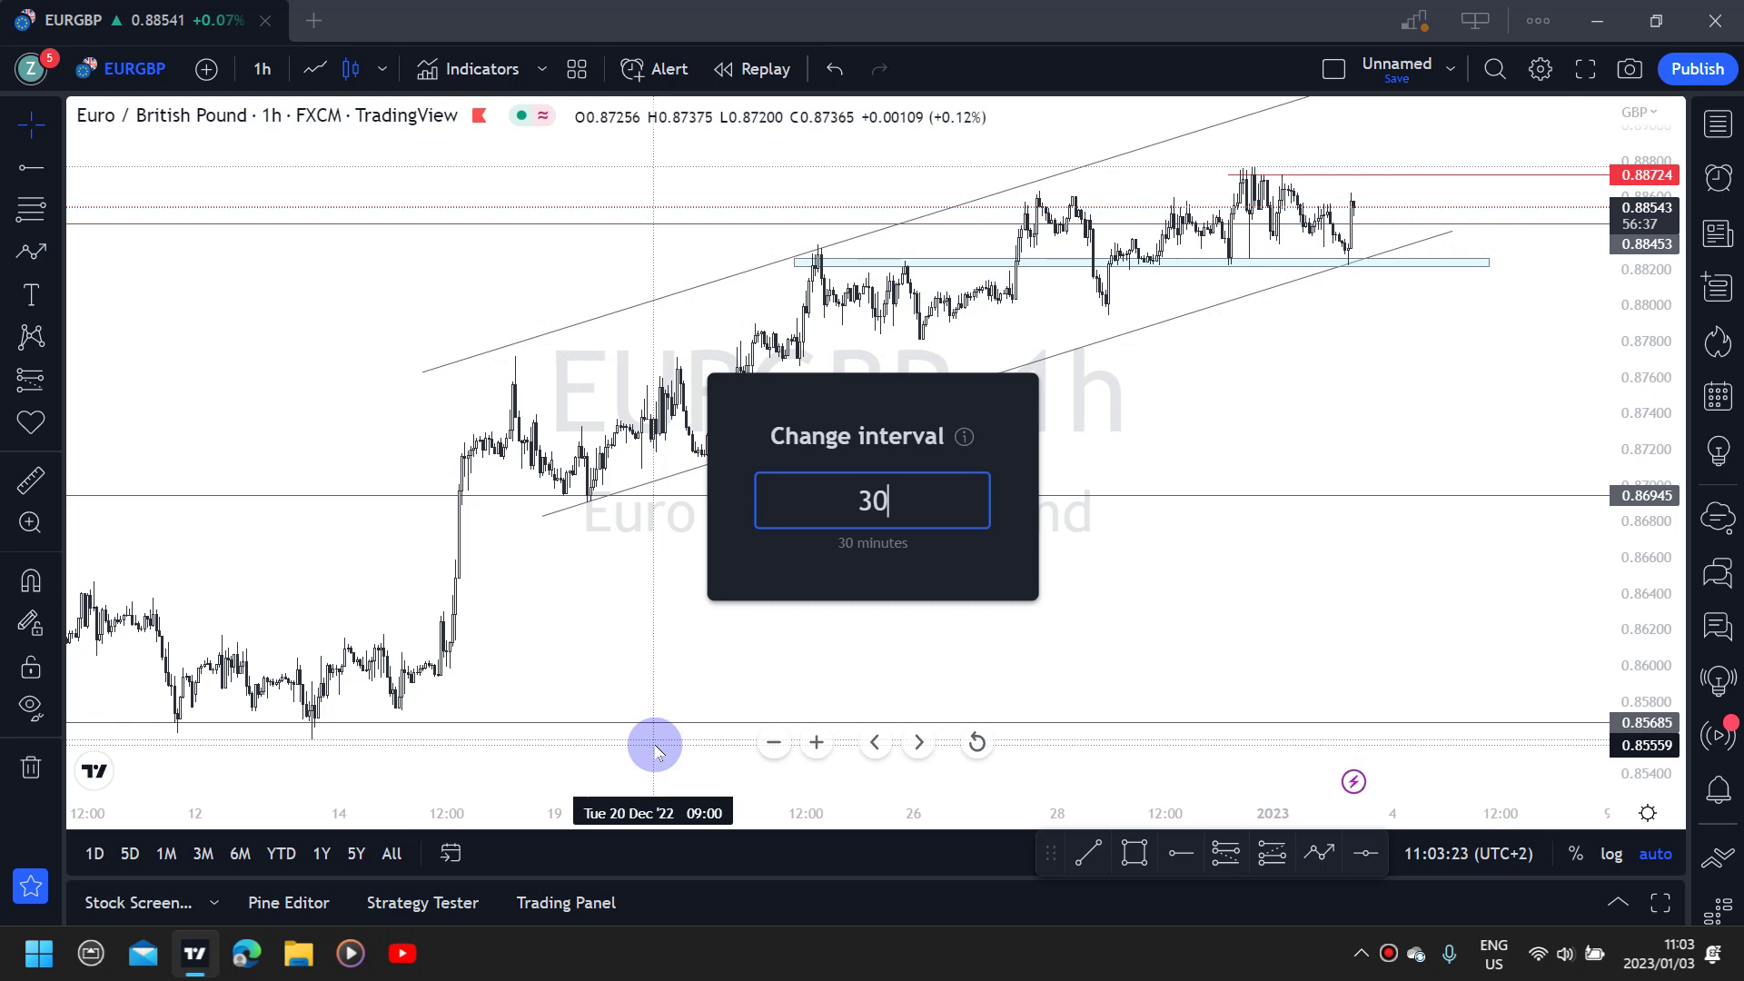
{"action": "key", "text": "Return"}
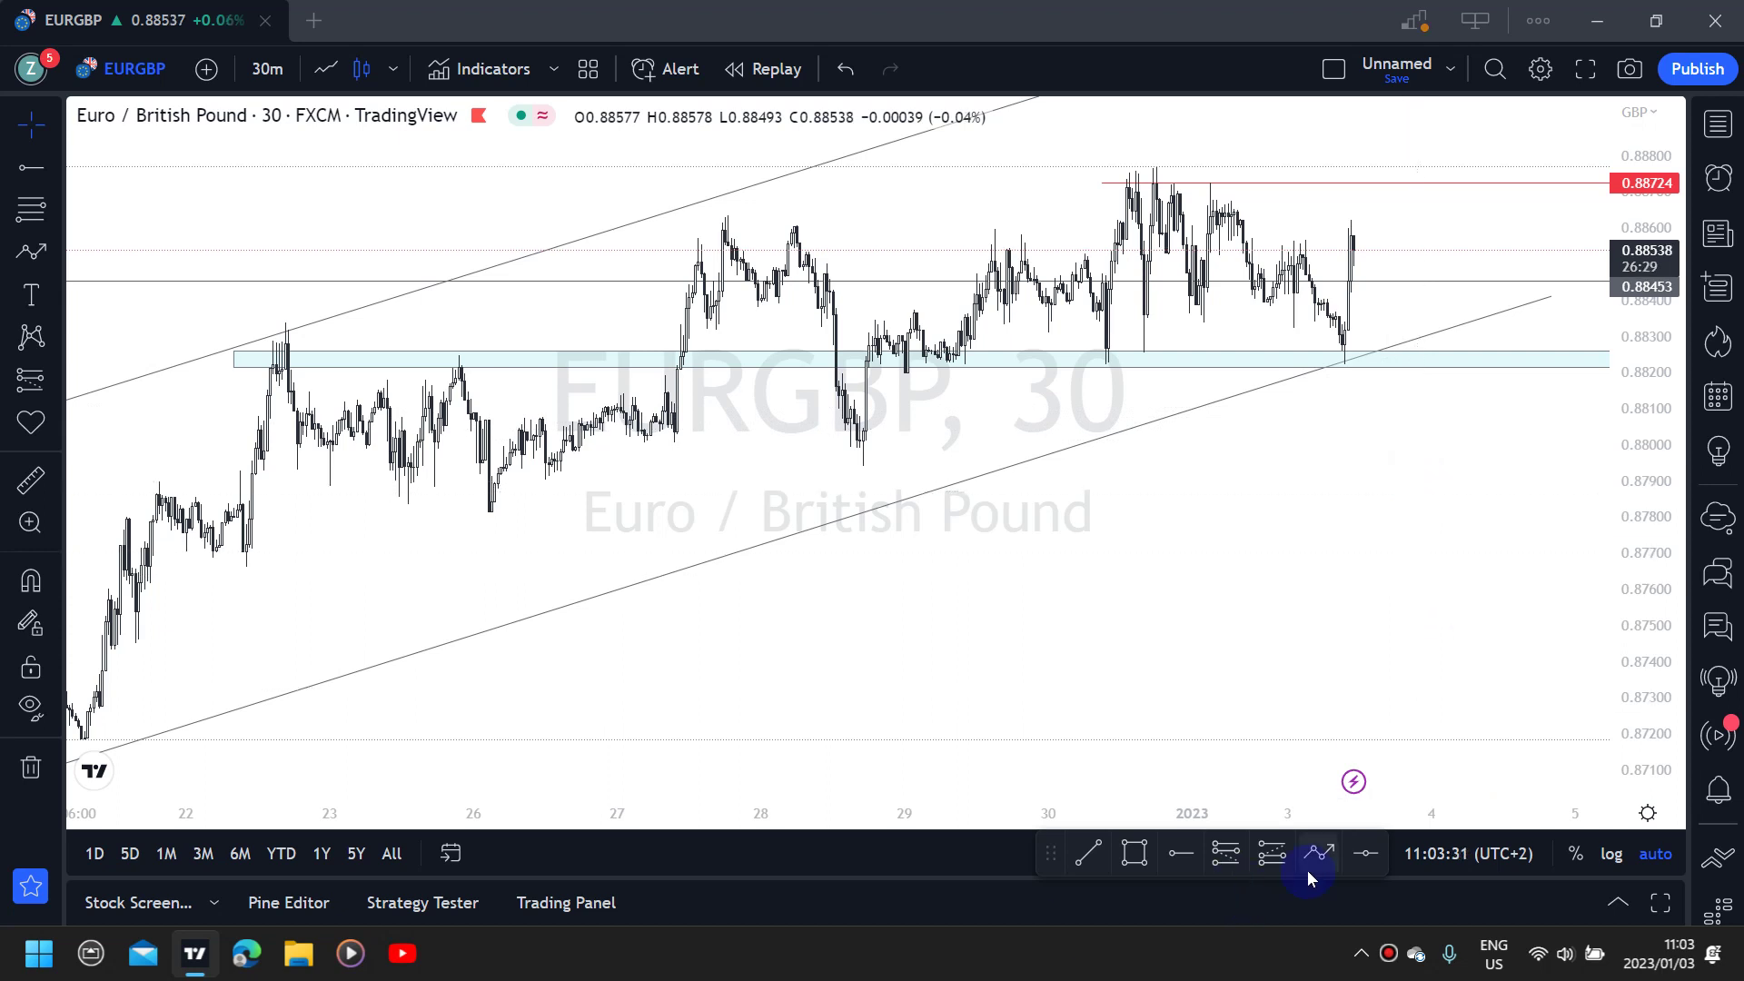
{"action": "left_click_drag", "start_coordinate": [1232, 201], "coordinate": [1261, 320]}
{"action": "left_click", "coordinate": [1300, 252]}
{"action": "left_click", "coordinate": [1342, 360]}
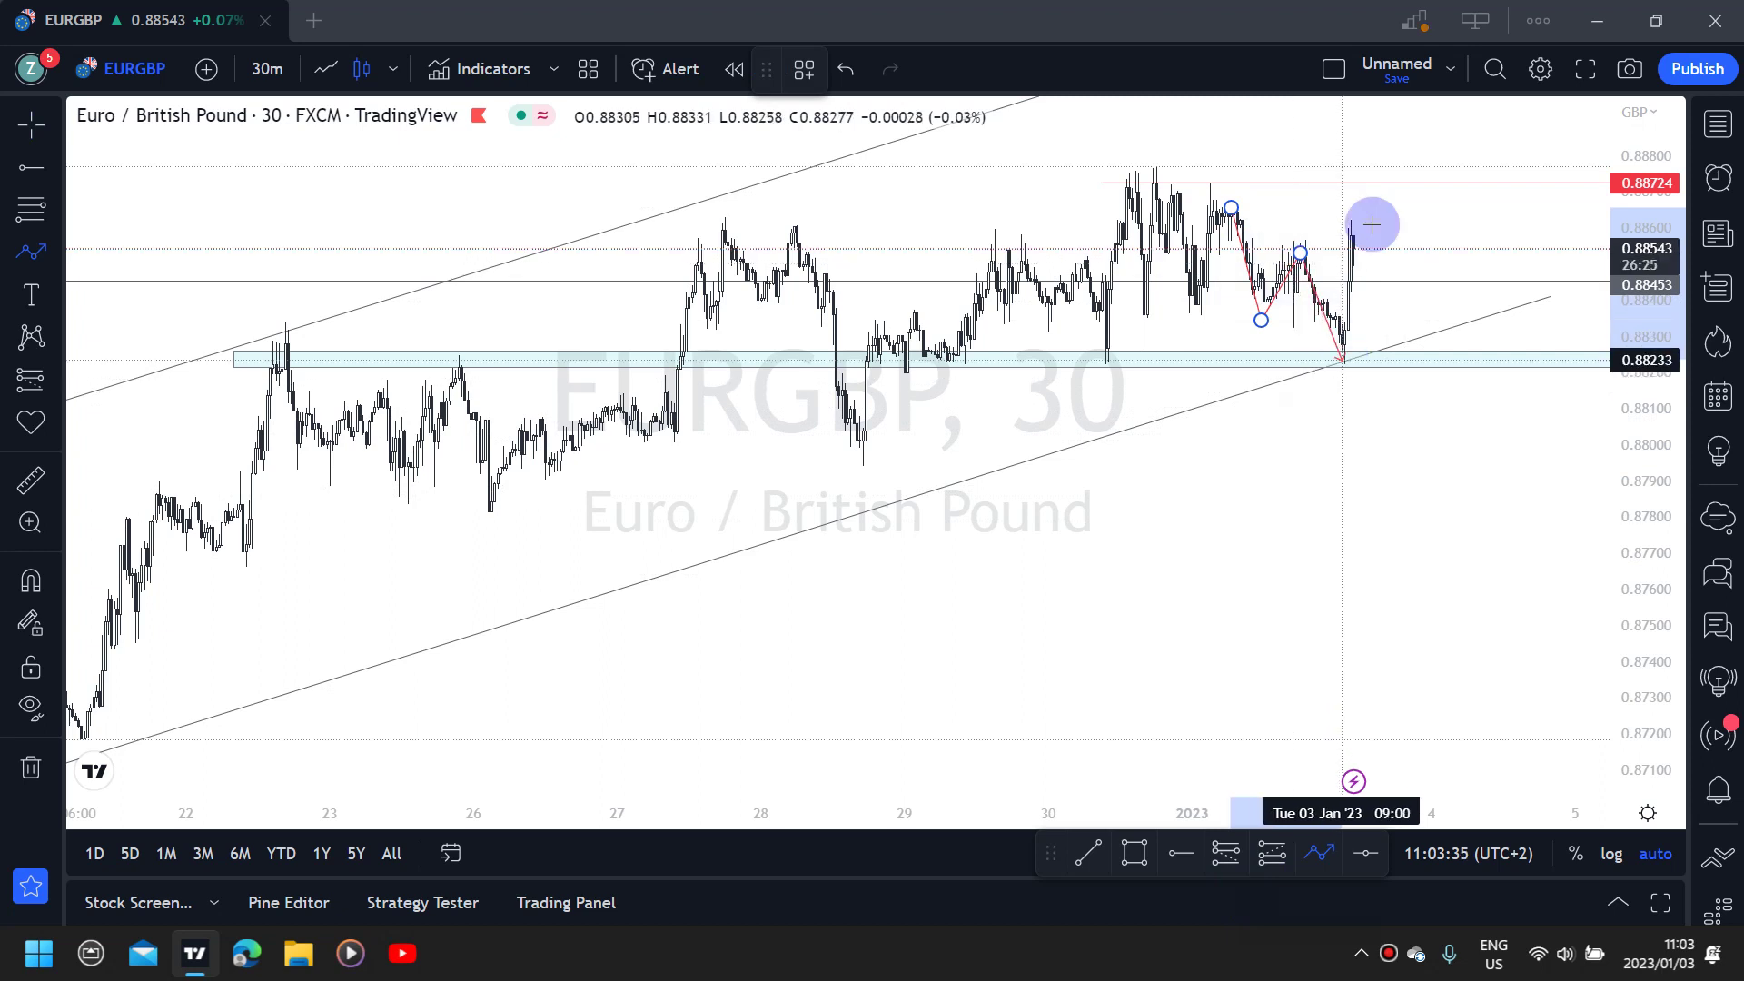
{"action": "left_click", "coordinate": [1374, 230]}
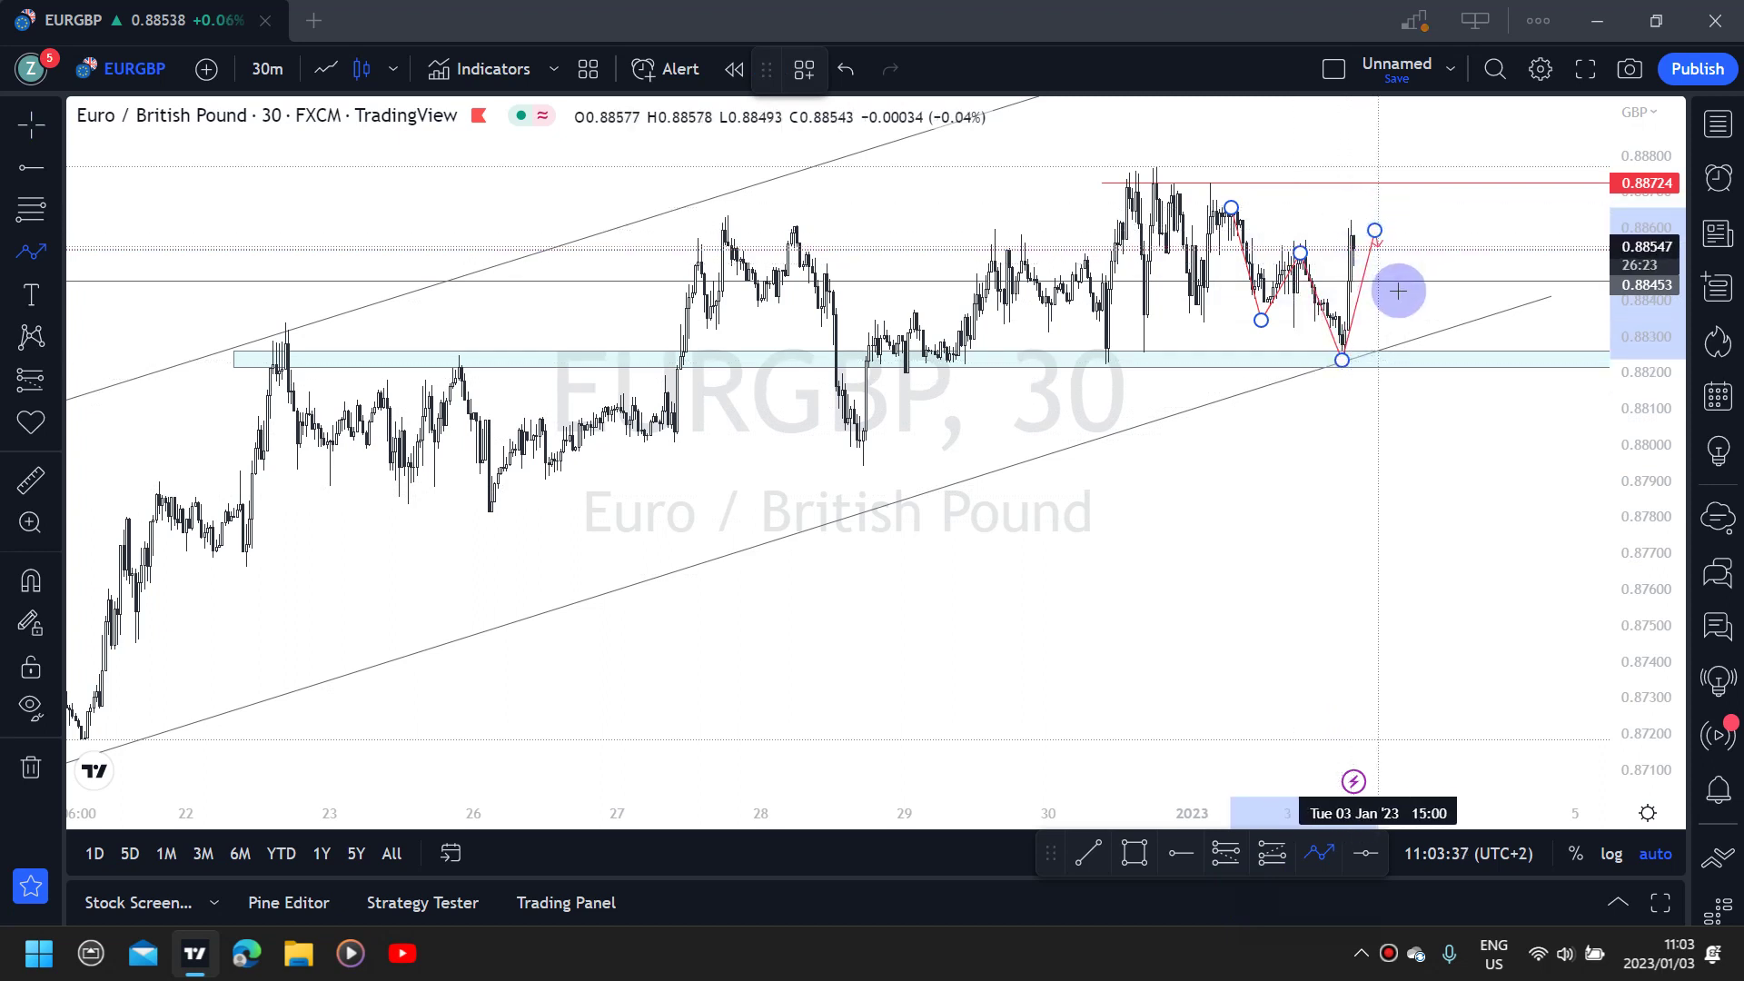
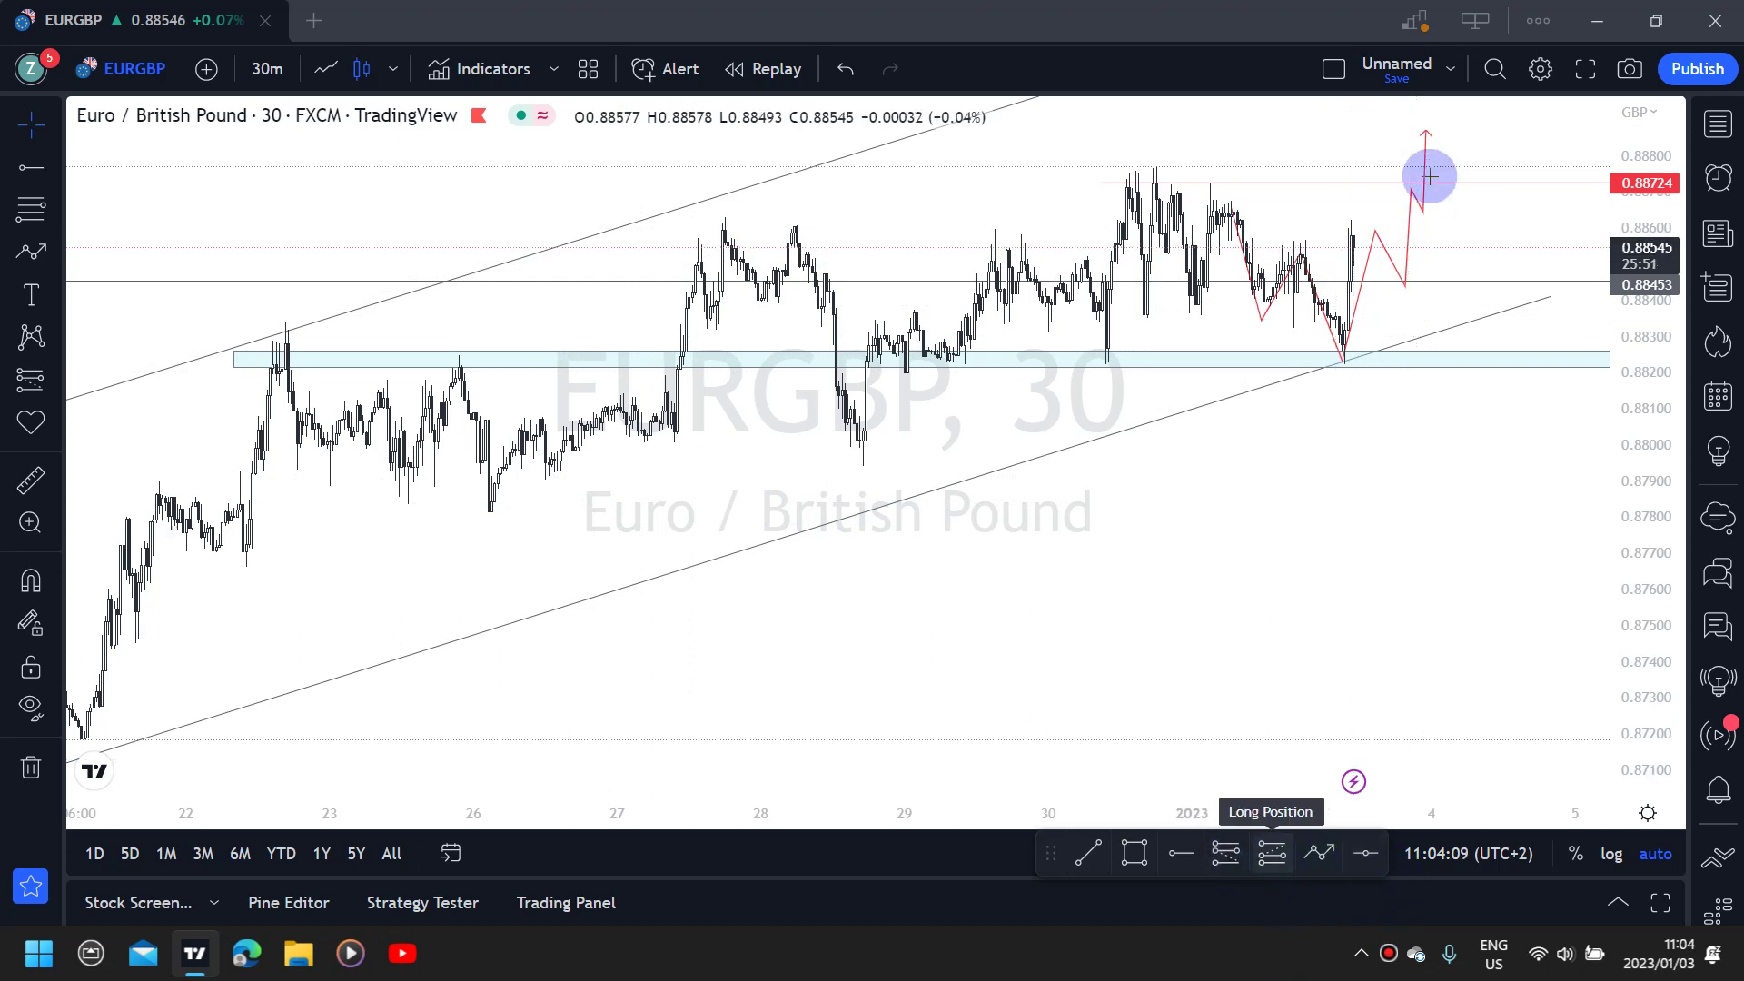
Place a long position with its entry at about 0.88763 and shorten its box to end around midday on 4 January
{"action": "left_click", "coordinate": [1271, 852]}
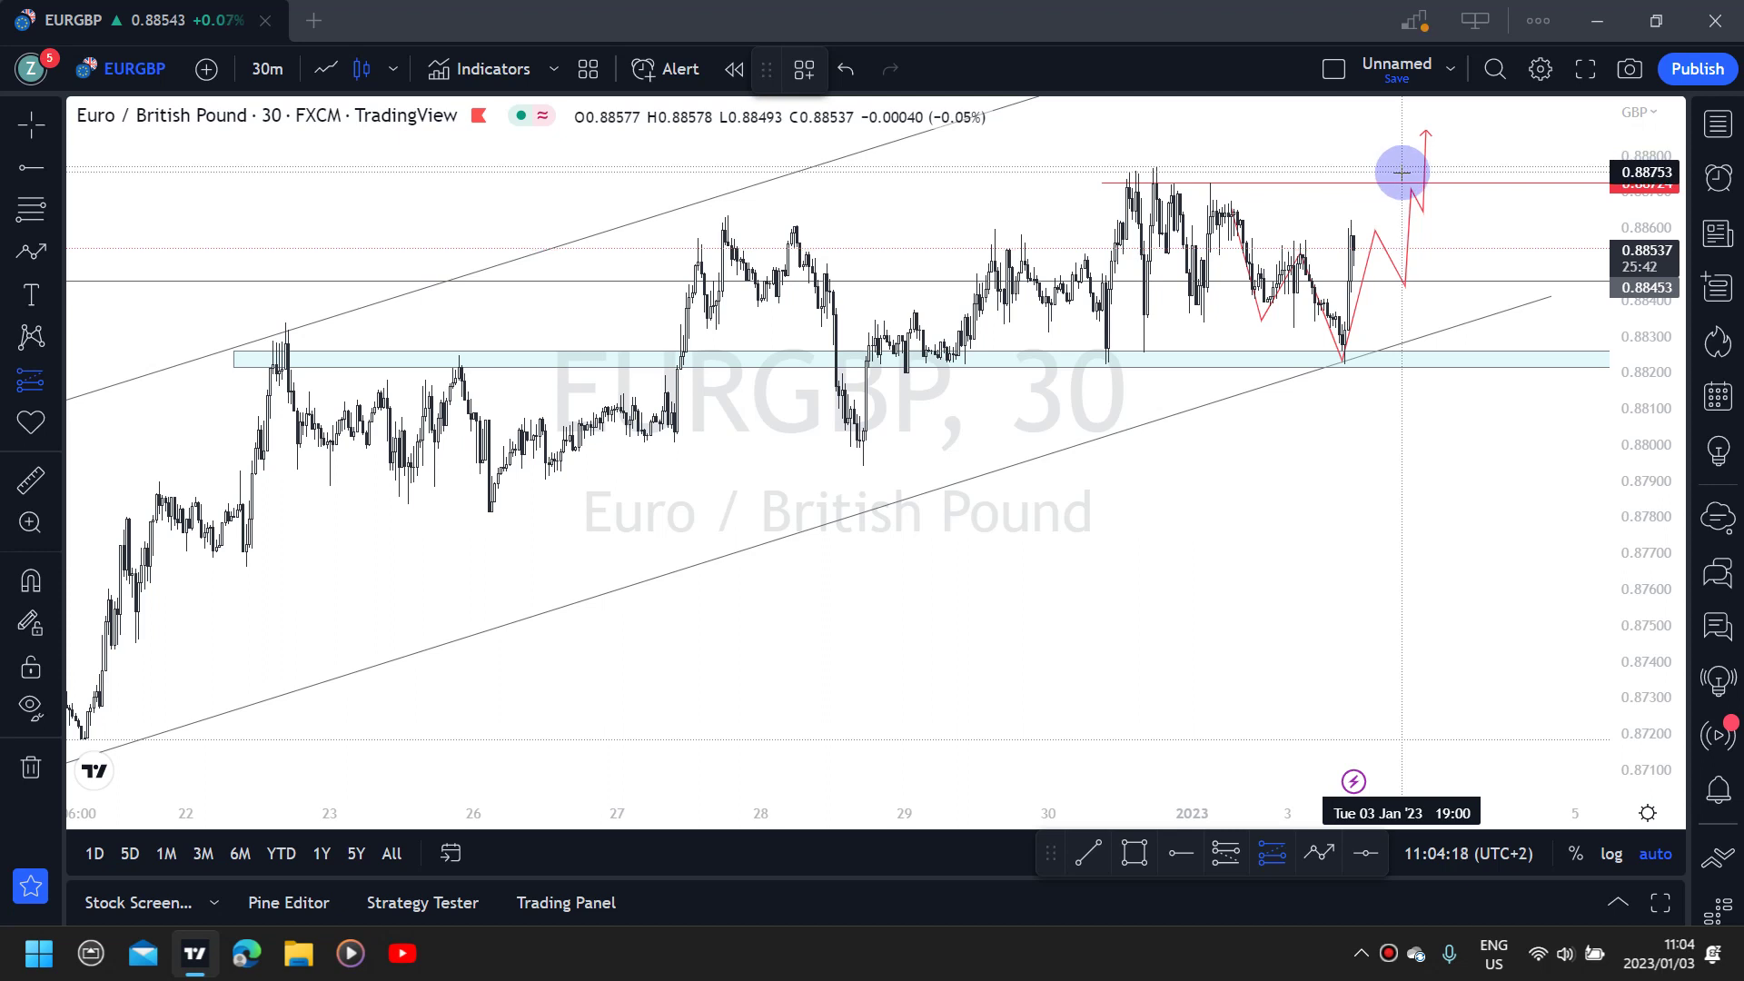
{"action": "left_click", "coordinate": [1404, 170]}
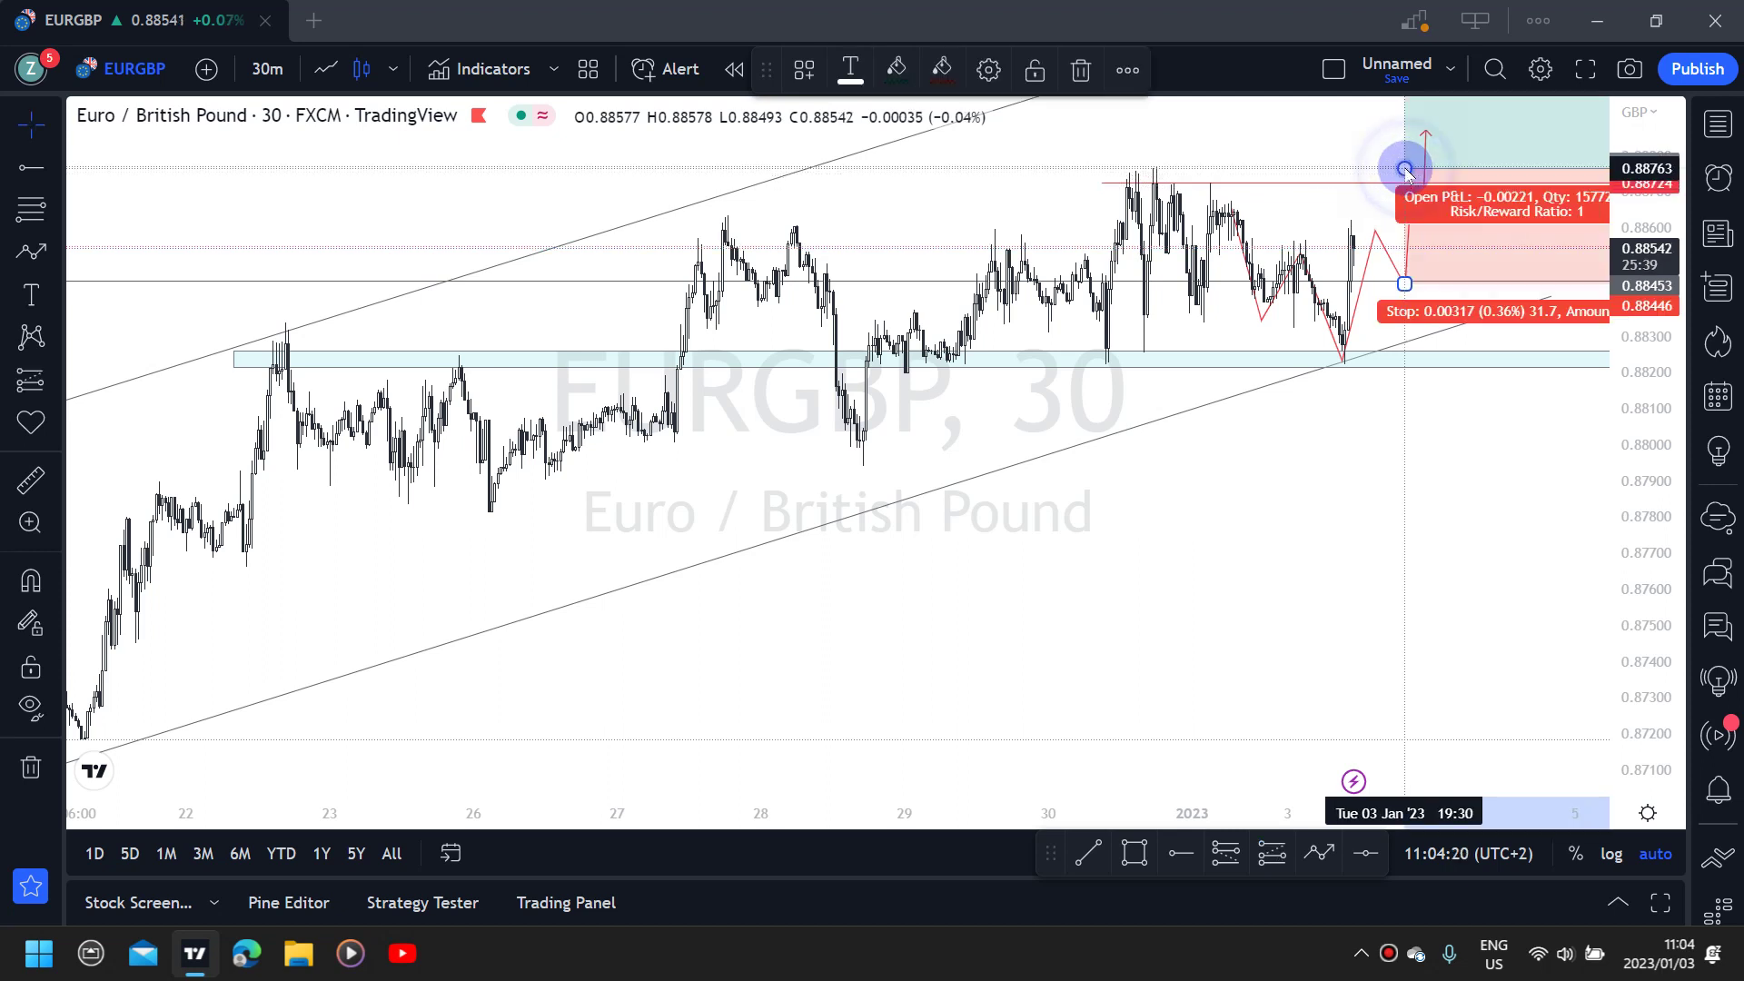
{"action": "left_click", "coordinate": [1515, 367]}
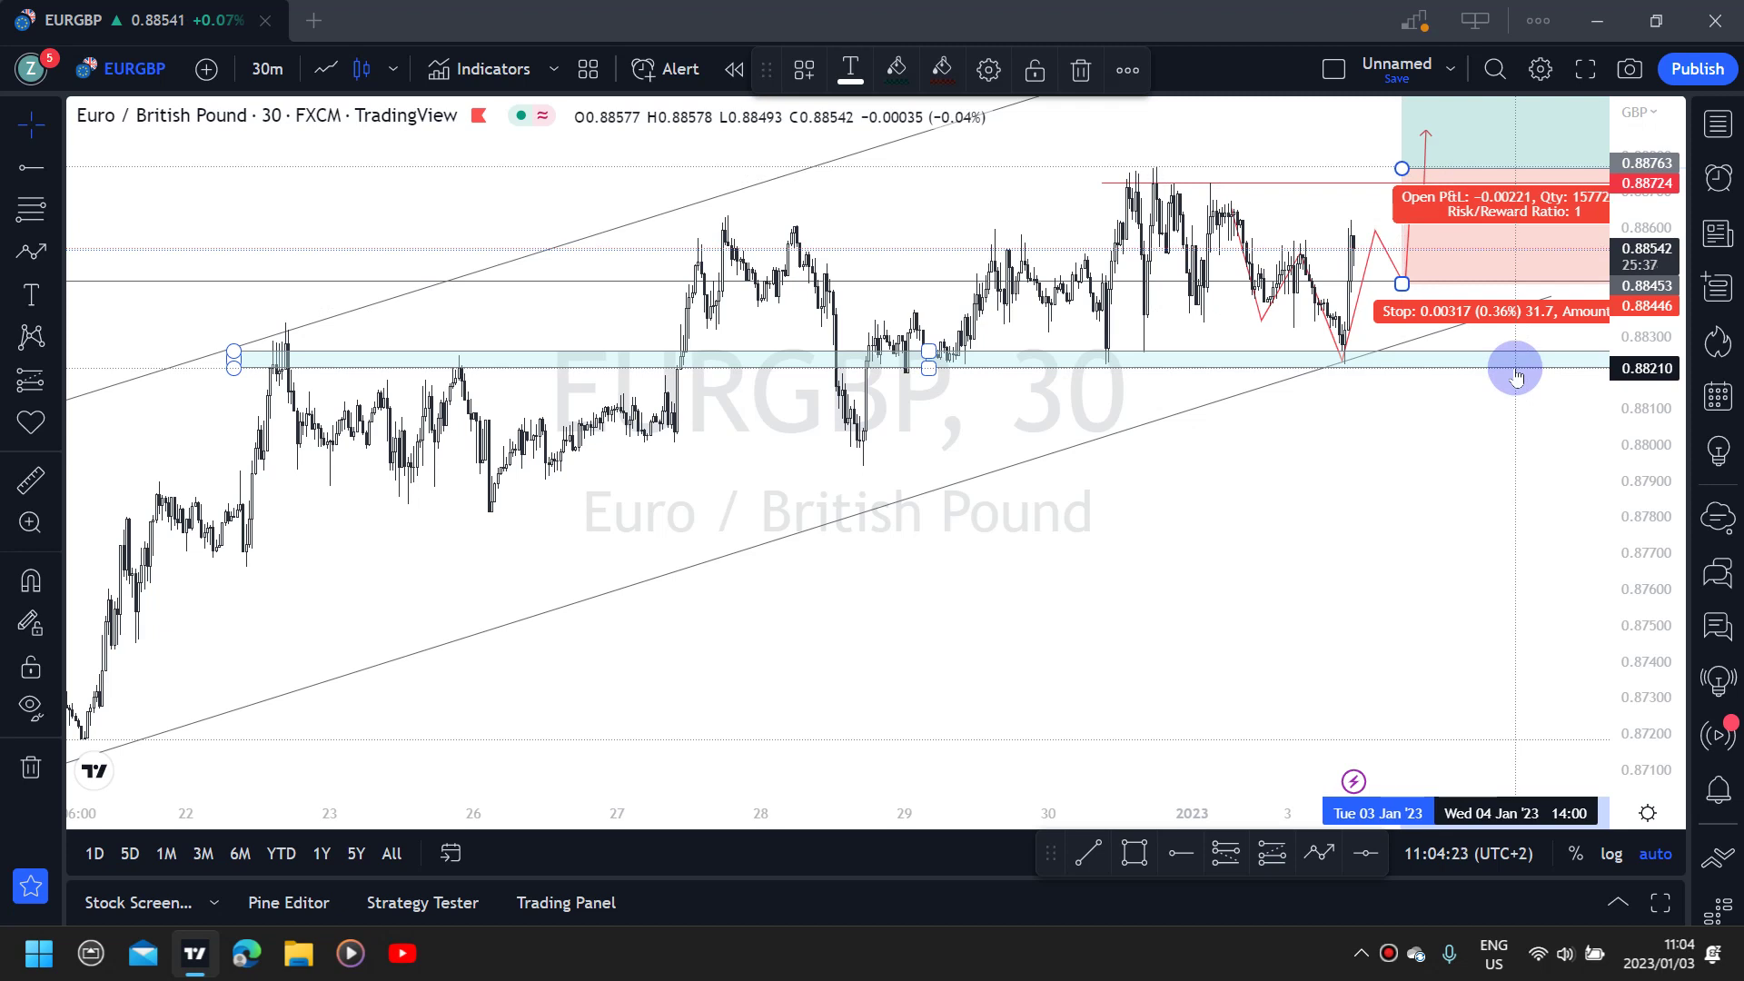
{"action": "mouse_move", "coordinate": [1547, 171]}
{"action": "left_mouse_down"}
{"action": "mouse_move", "coordinate": [1478, 171]}
{"action": "mouse_move", "coordinate": [1448, 304]}
{"action": "mouse_move", "coordinate": [1472, 248]}
{"action": "left_mouse_up"}
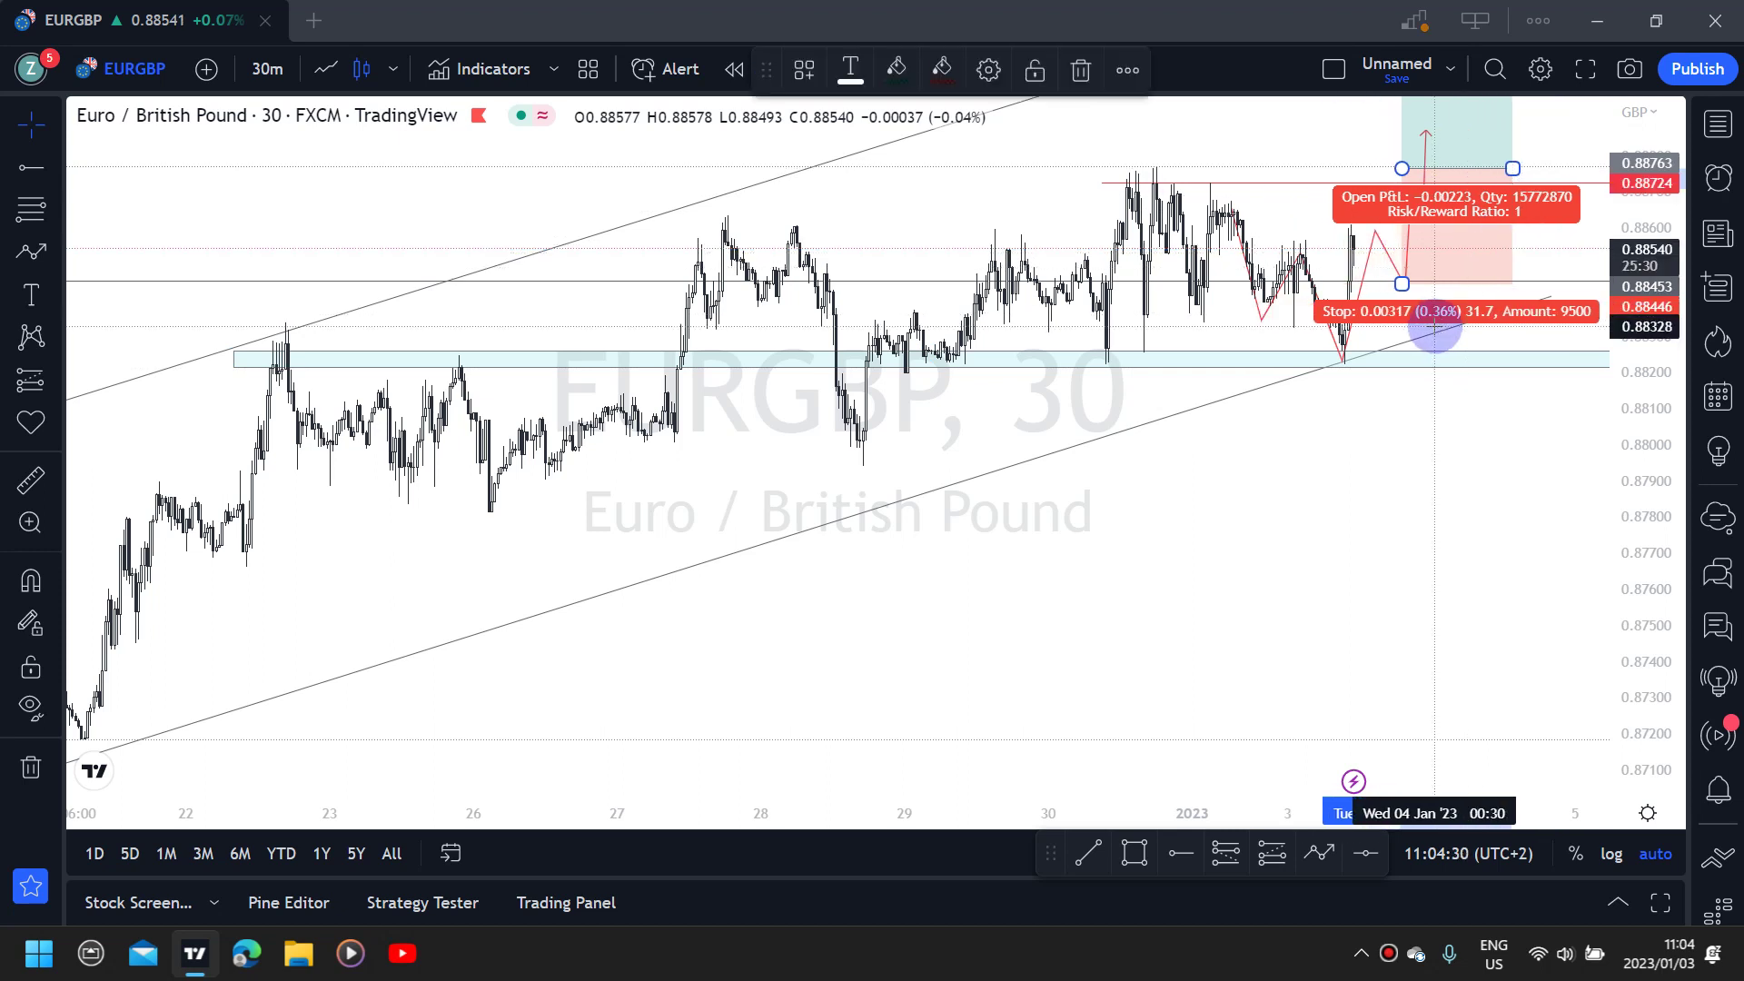
Shift the long position to start at 16:30 on 3 January and fine-tune its stop to about 0.88449
{"action": "key", "text": "Left"}
{"action": "key", "text": "Left"}
{"action": "key", "text": "Left"}
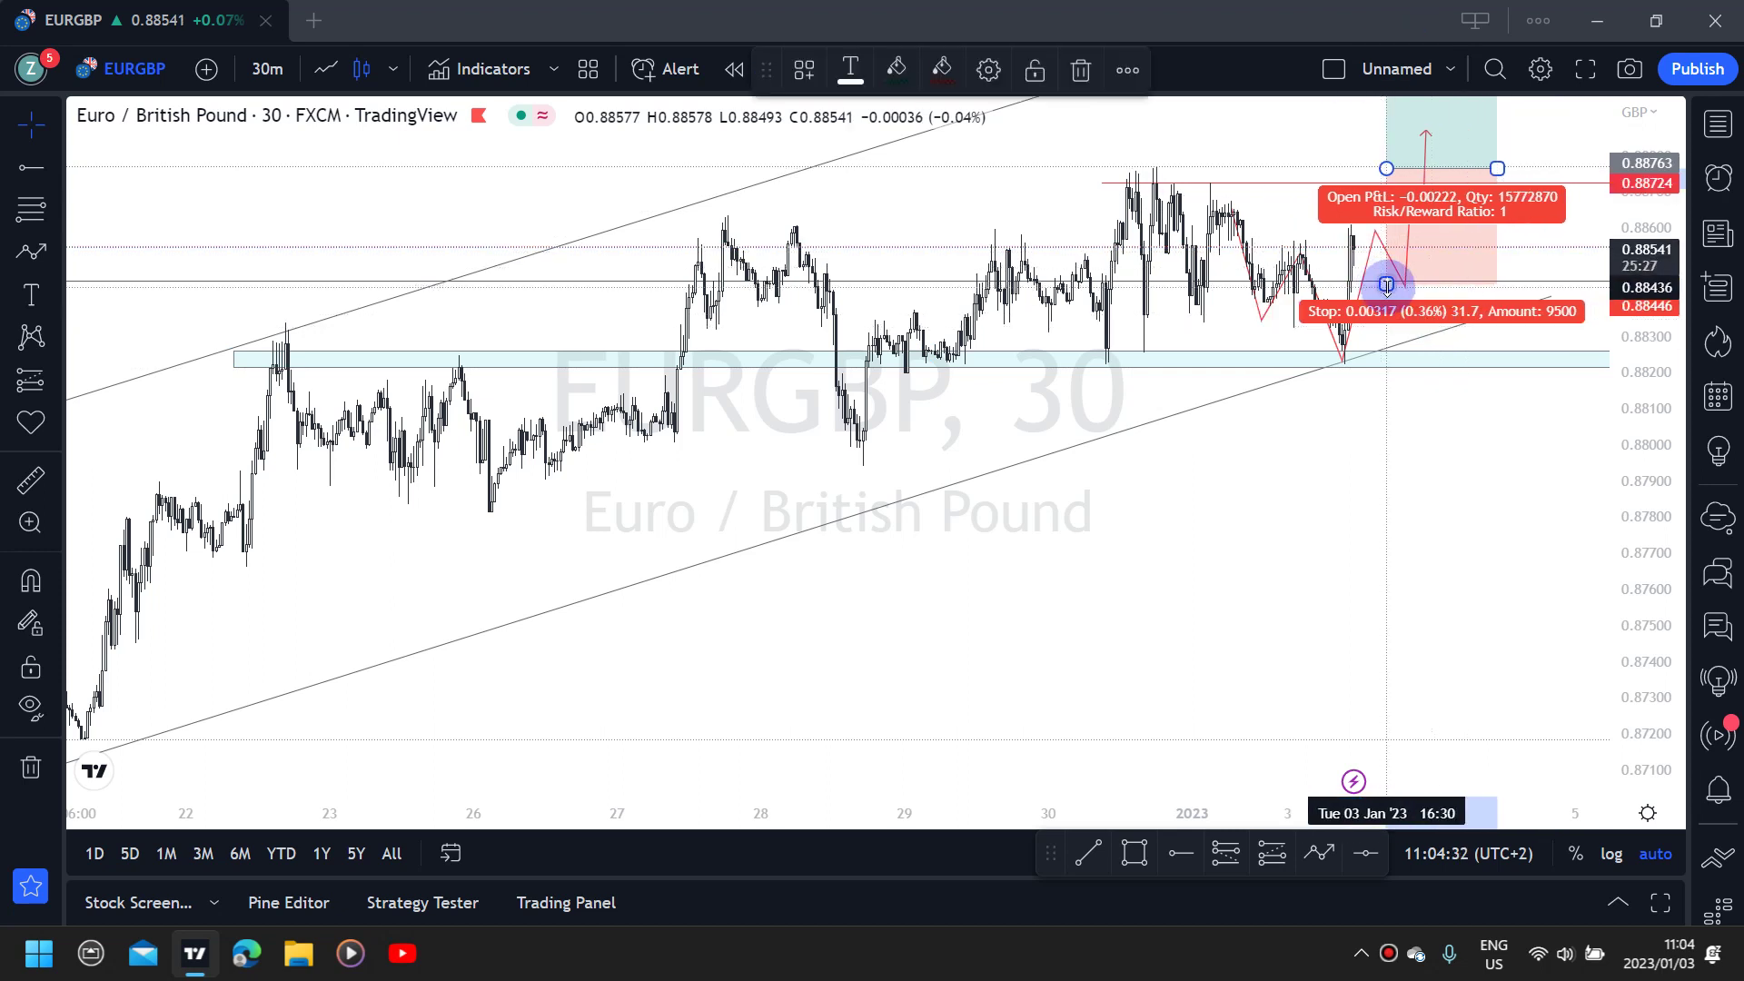
{"action": "left_click", "coordinate": [1366, 175]}
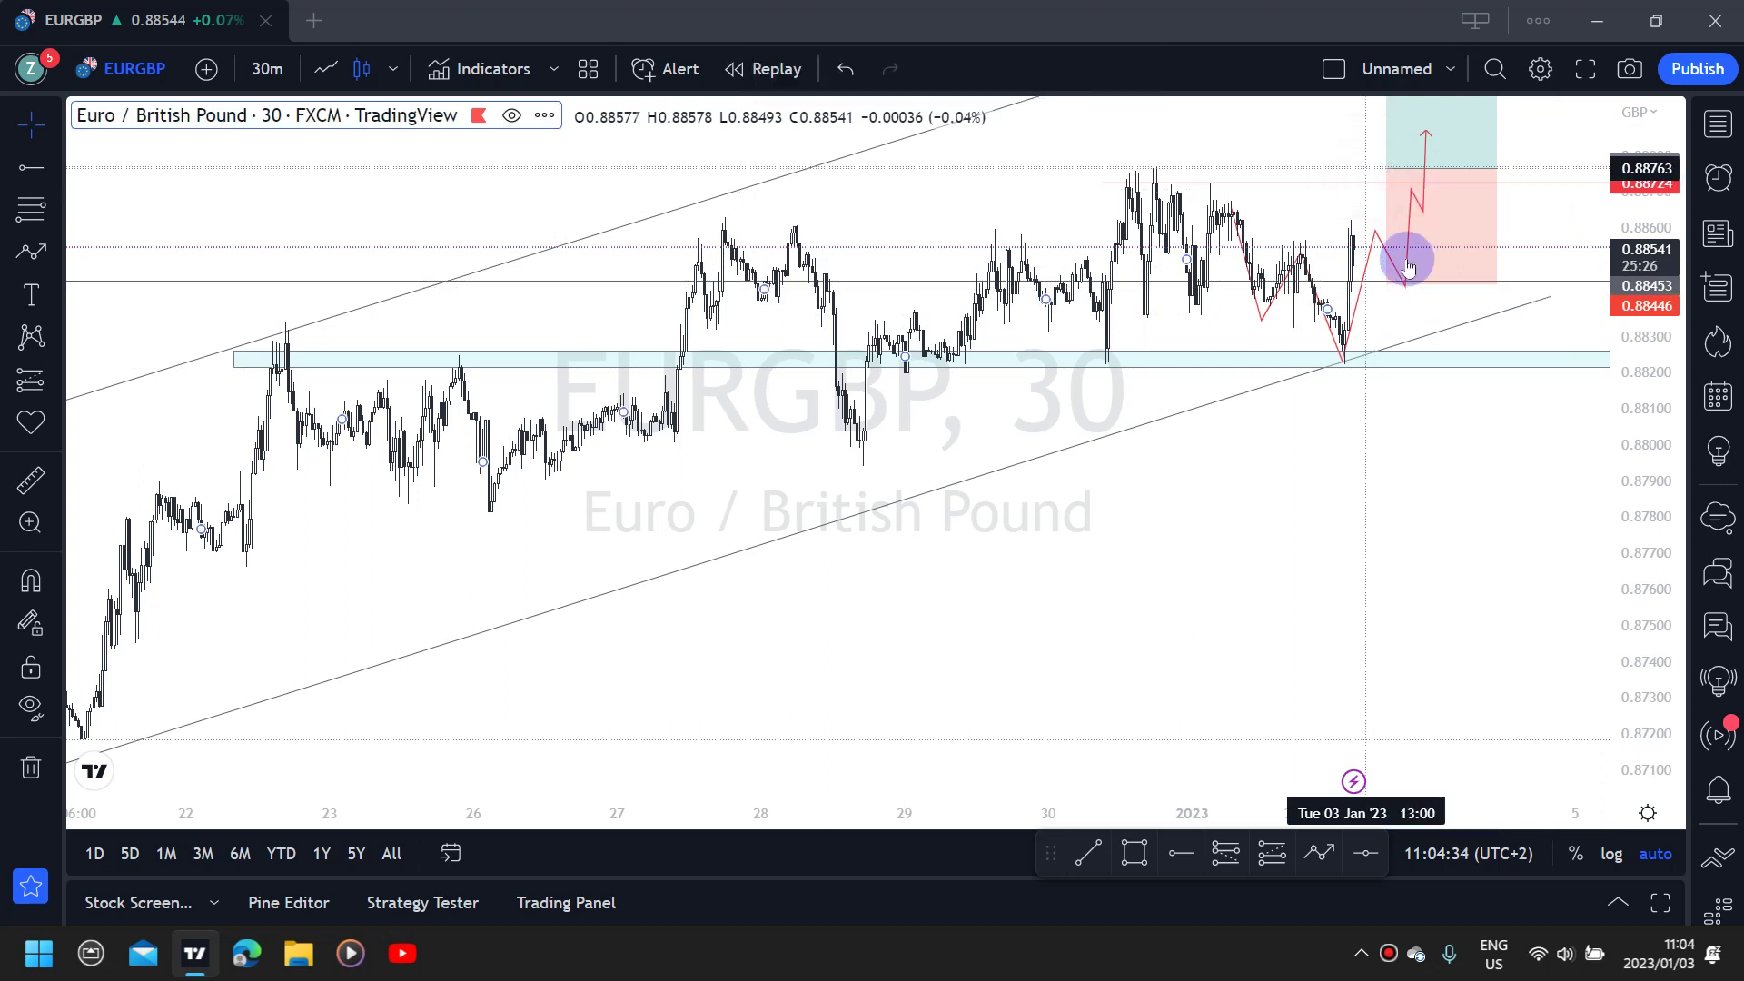
{"action": "left_click_drag", "start_coordinate": [1385, 282], "coordinate": [1386, 282]}
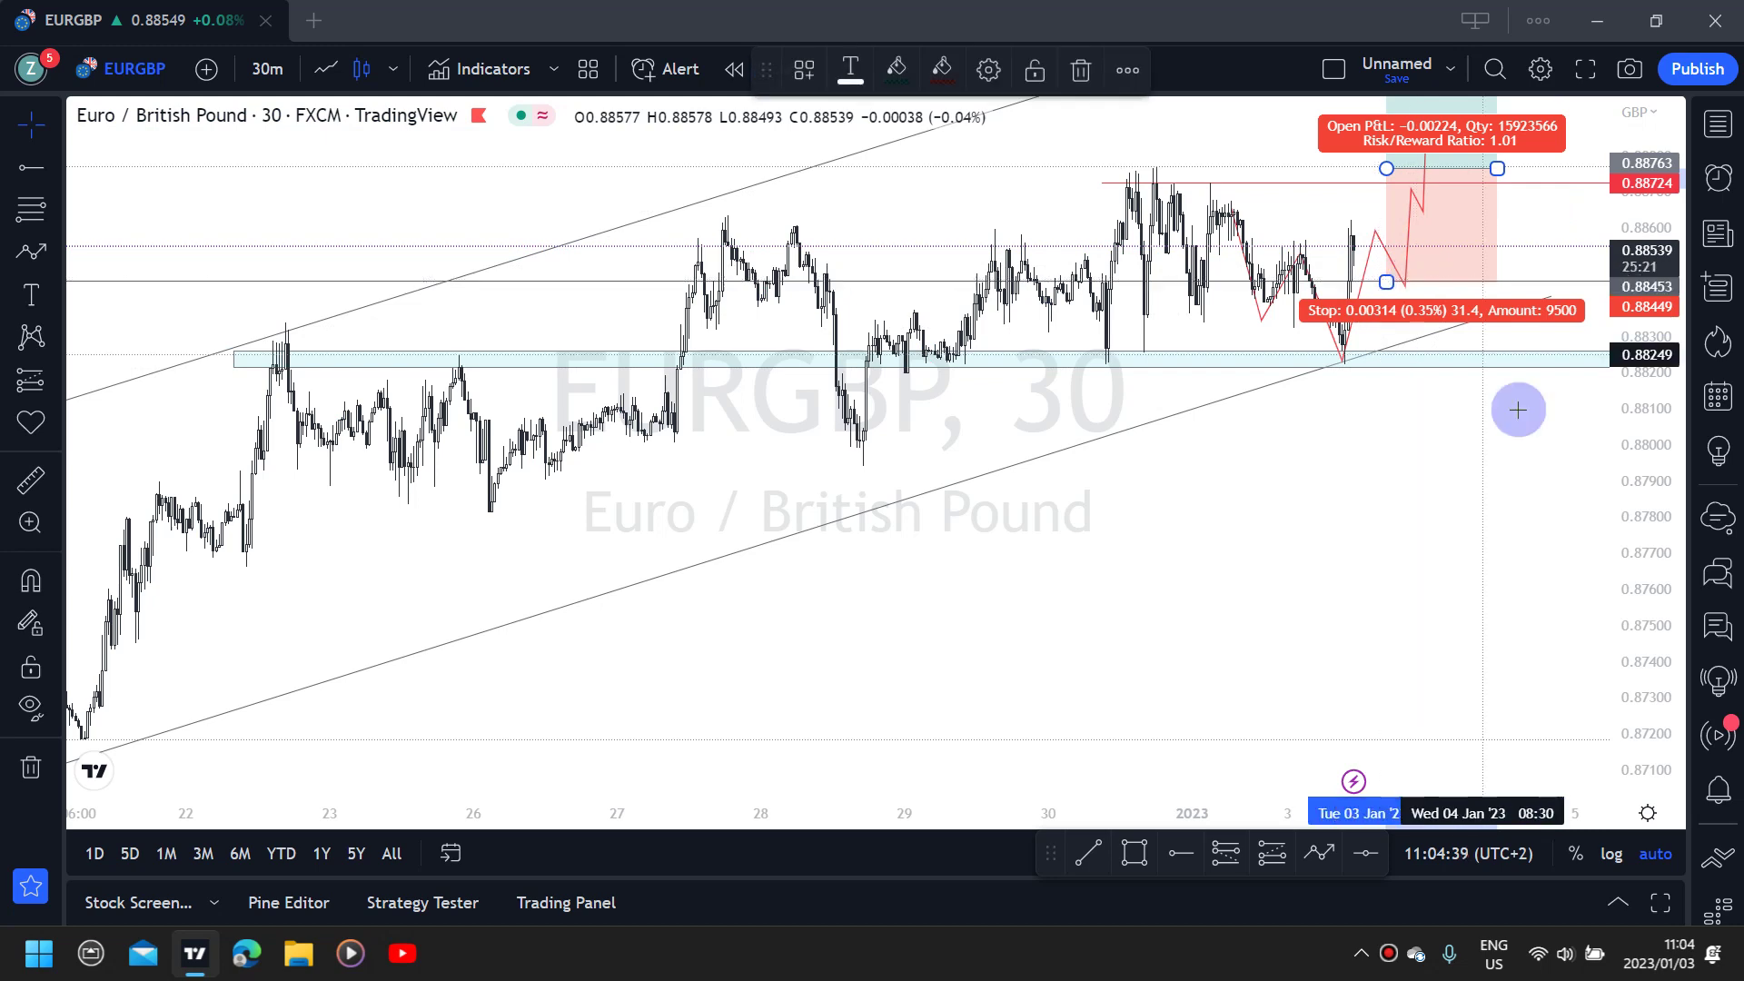
{"action": "left_click", "coordinate": [1522, 617]}
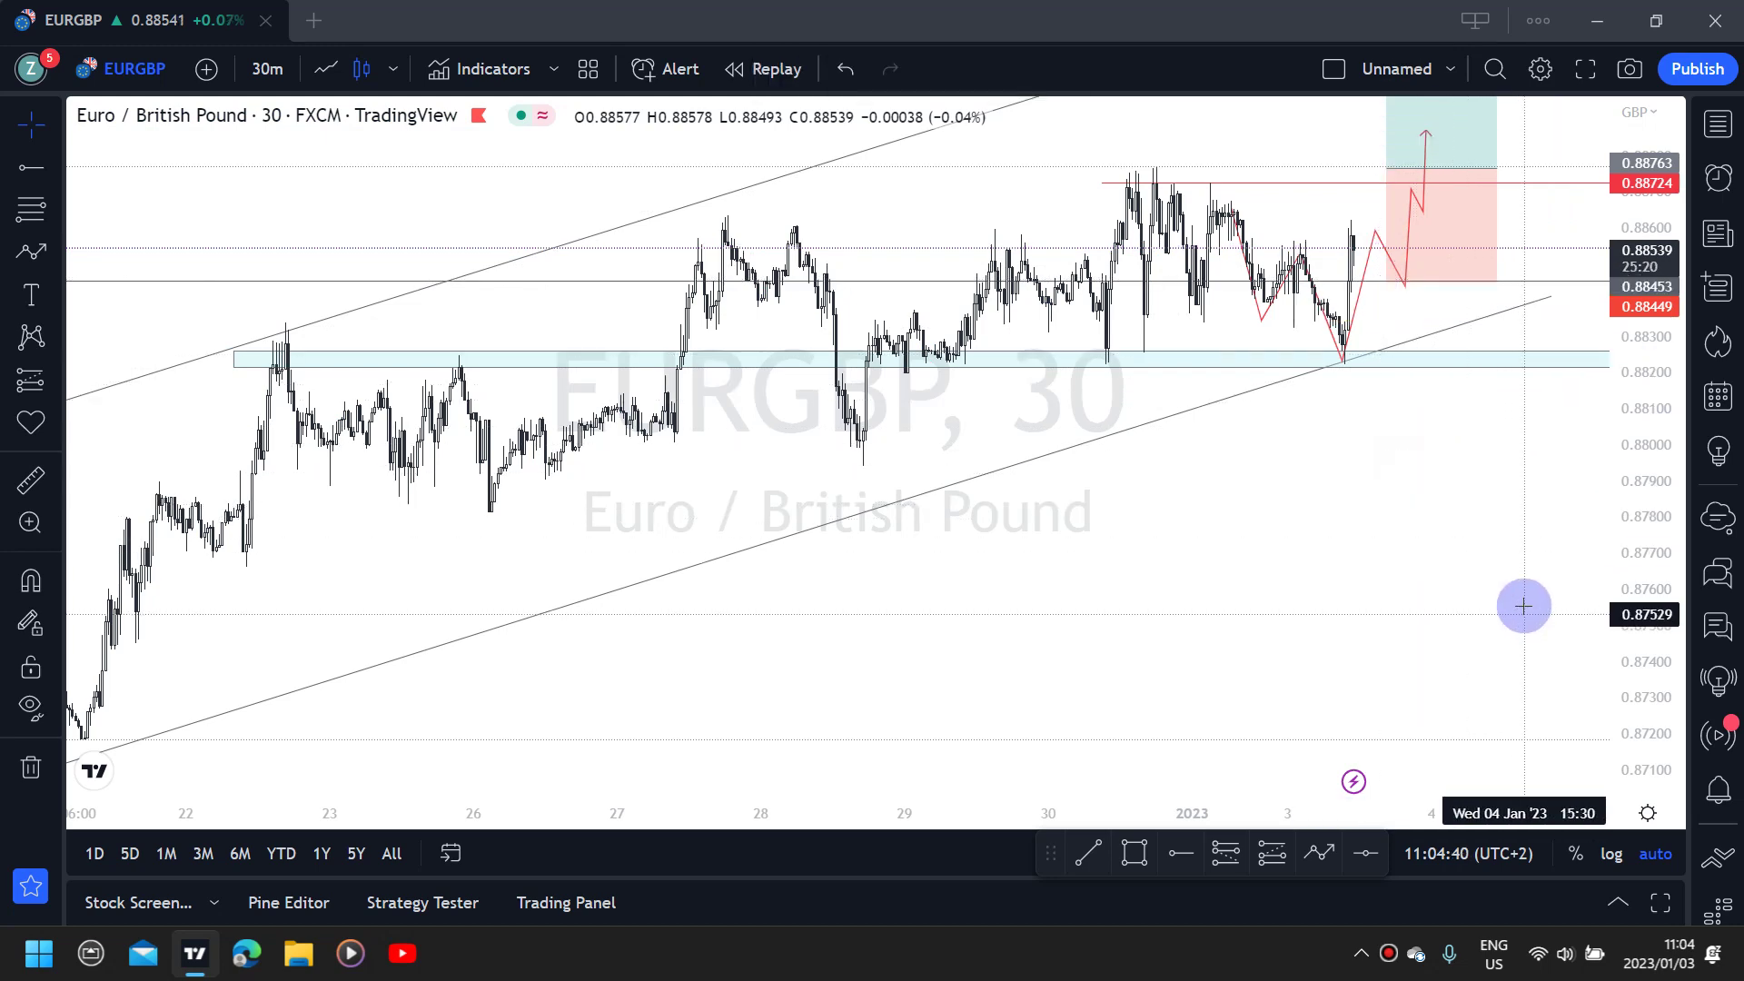
Switch the chart to the 1-hour interval and raise the long position's target to about 0.89815, at the red resistance level
{"action": "type", "text": "60"}
{"action": "key", "text": "Return"}
{"action": "type", "text": "2"}
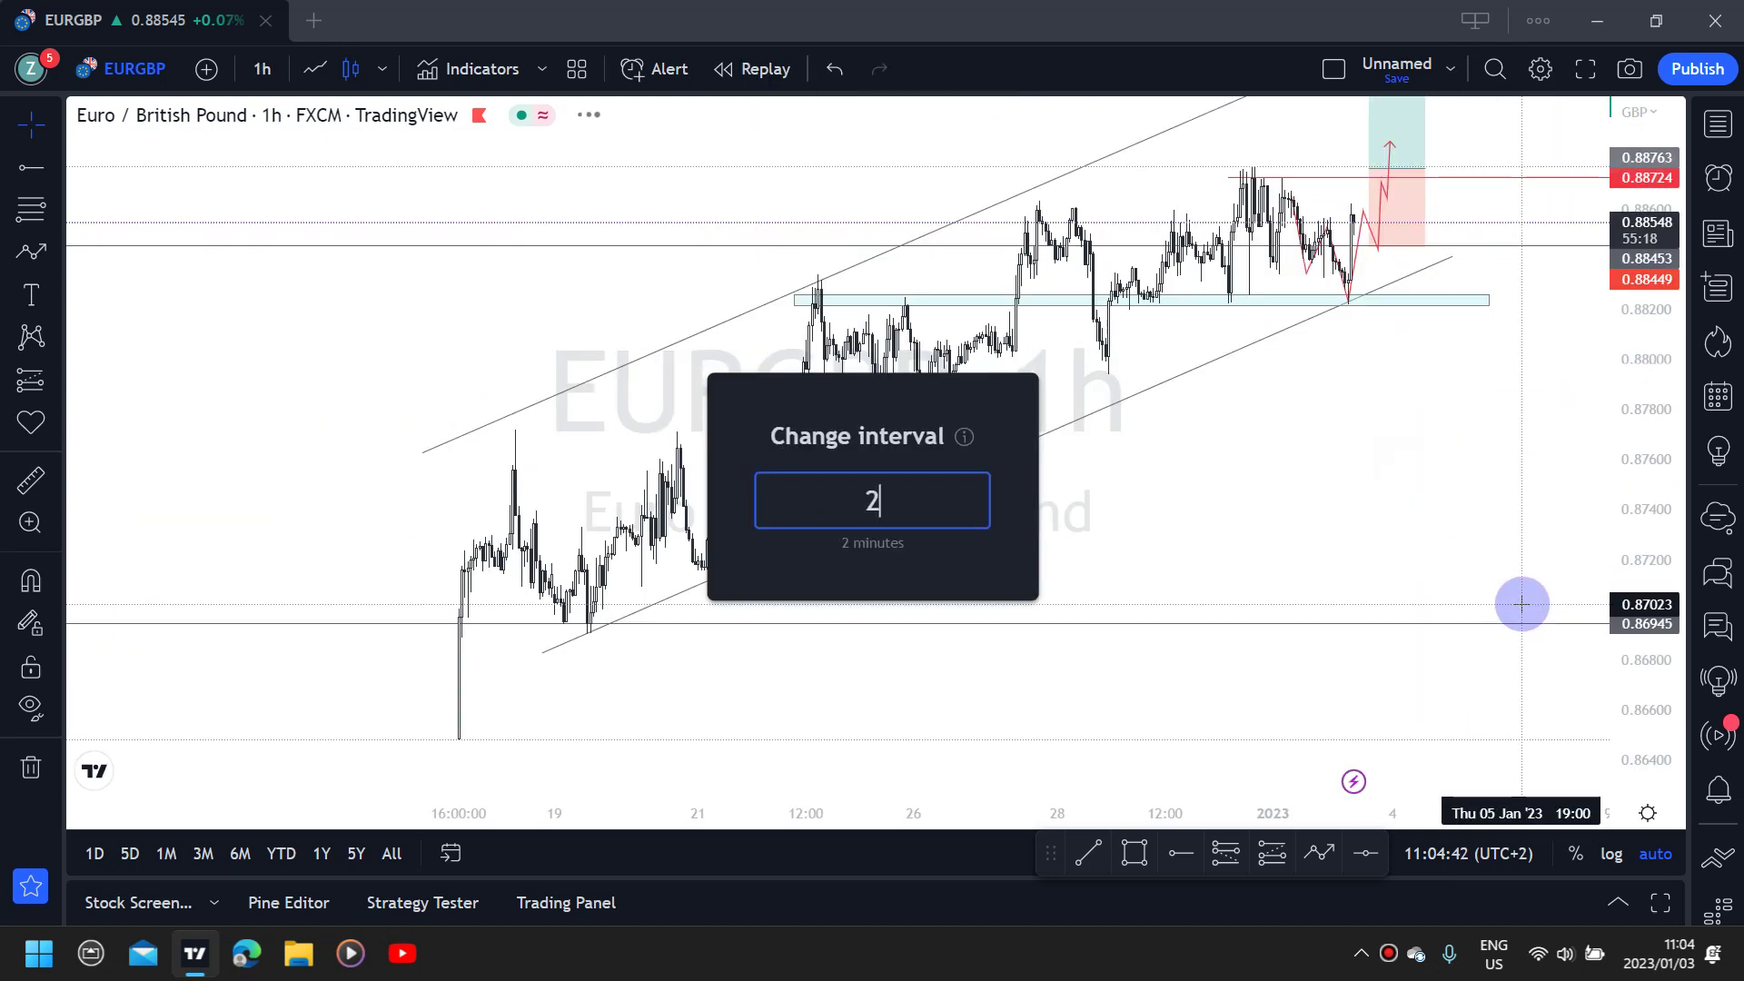
{"action": "type", "text": "000"}
{"action": "key", "text": "Escape"}
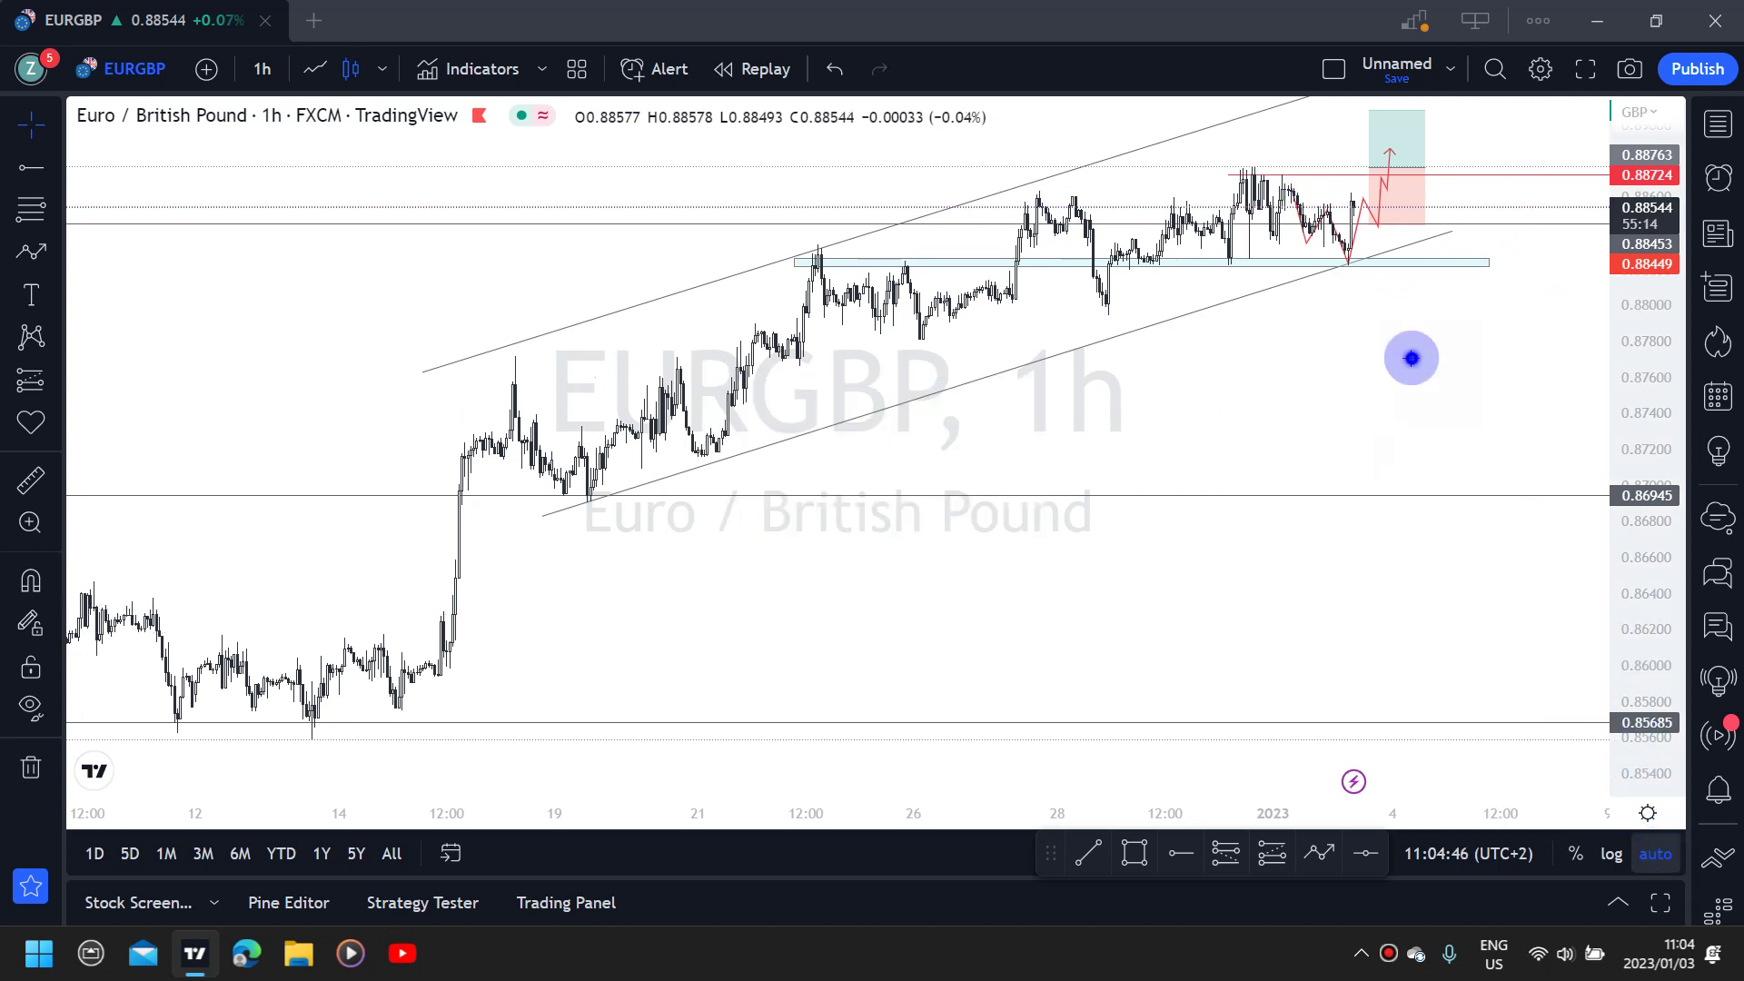
{"action": "left_click_drag", "start_coordinate": [1395, 388], "coordinate": [1415, 723]}
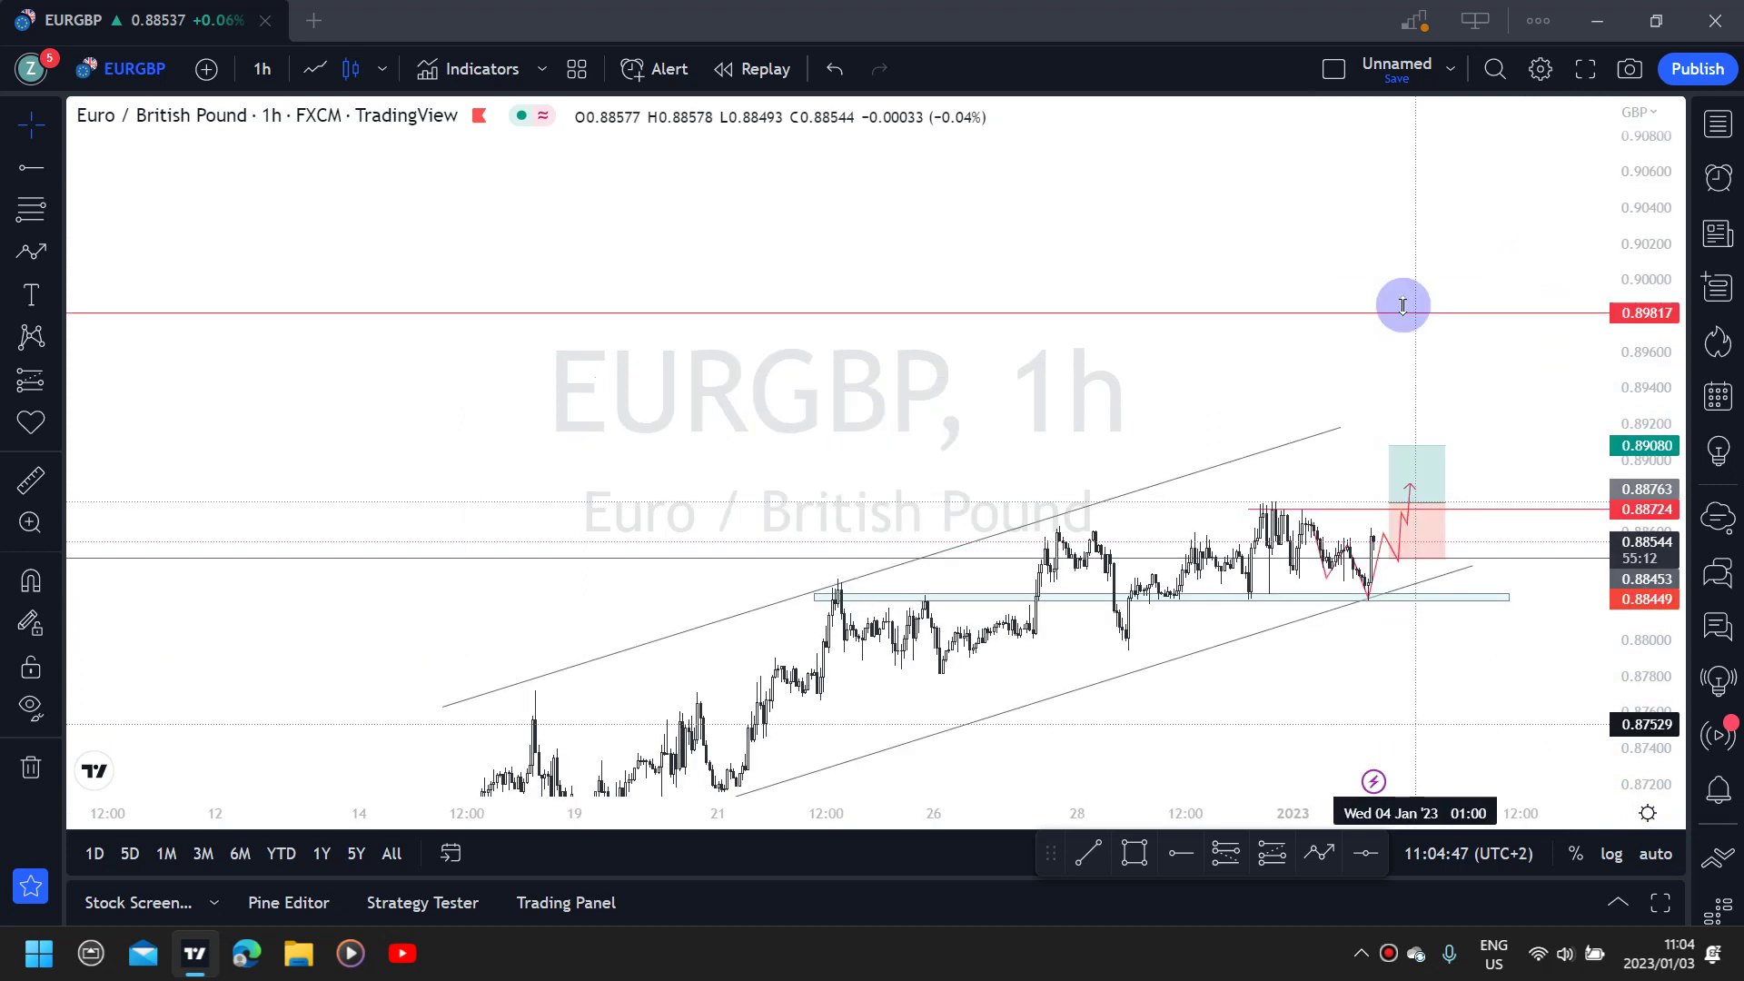
{"action": "left_click_drag", "start_coordinate": [1402, 306], "coordinate": [1399, 329]}
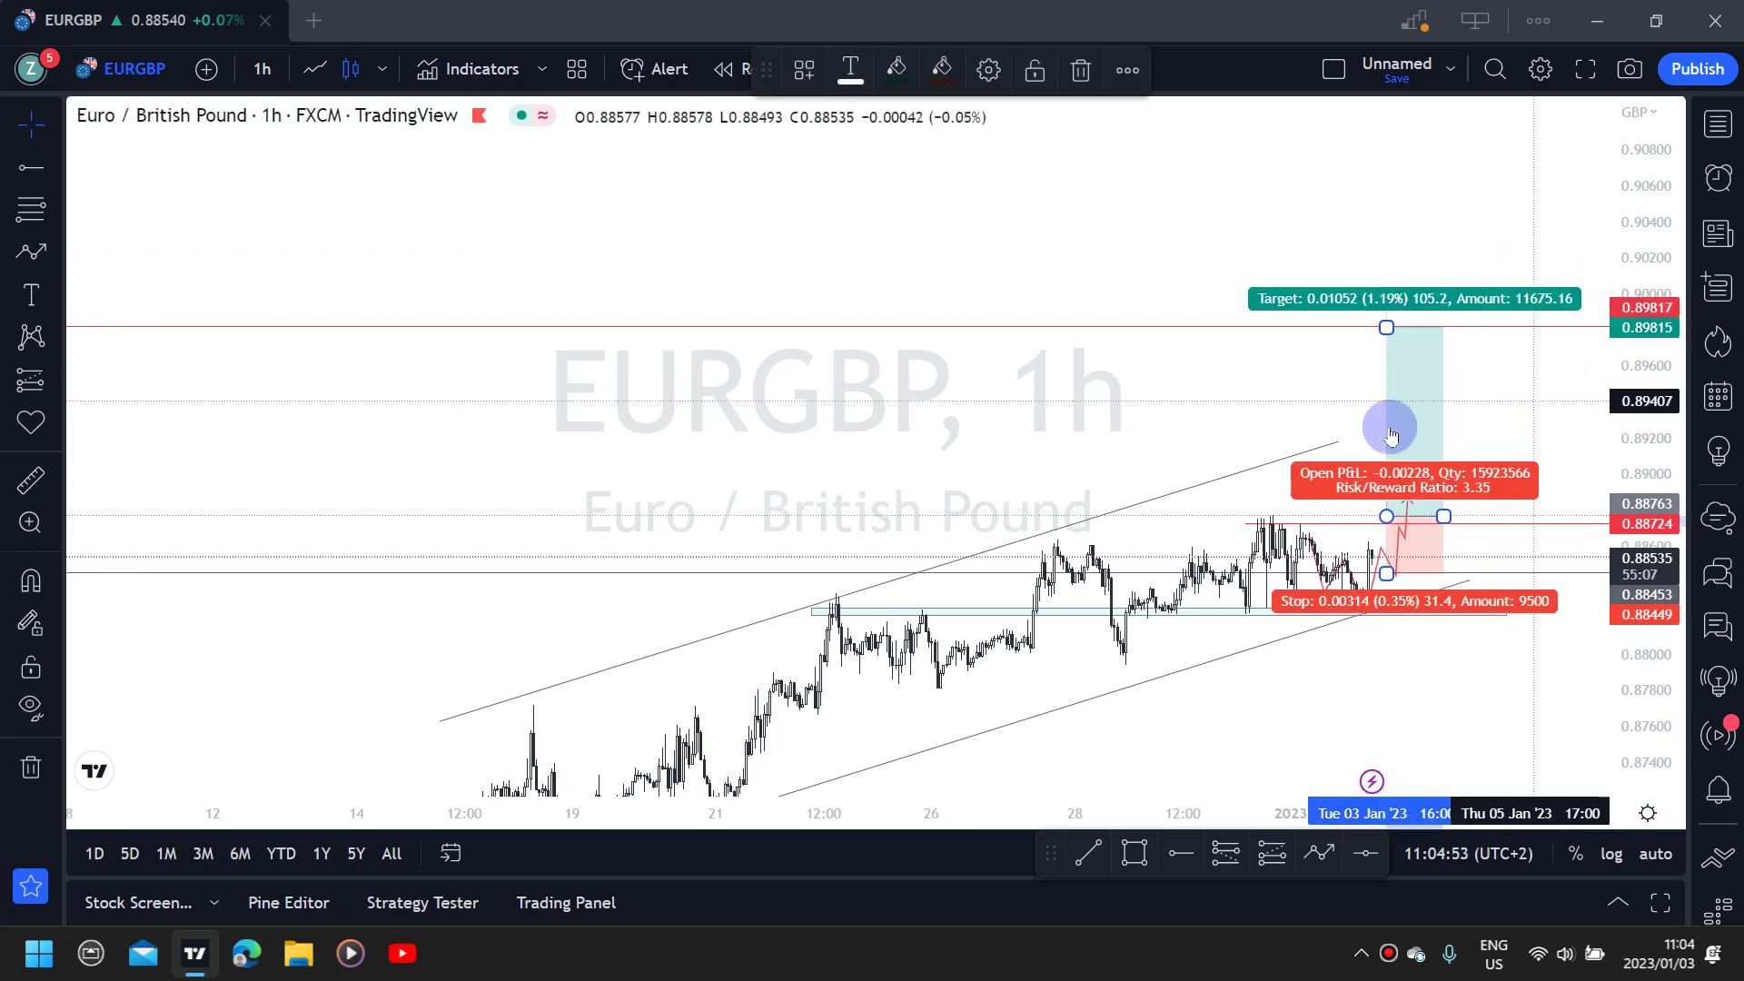
Slide the upper channel line along its slope so its end reaches about 0.89395 on 4 January at 13:00
{"action": "left_click", "coordinate": [1318, 447]}
{"action": "left_click_drag", "start_coordinate": [1328, 448], "coordinate": [1422, 411]}
{"action": "left_click", "coordinate": [1288, 378]}
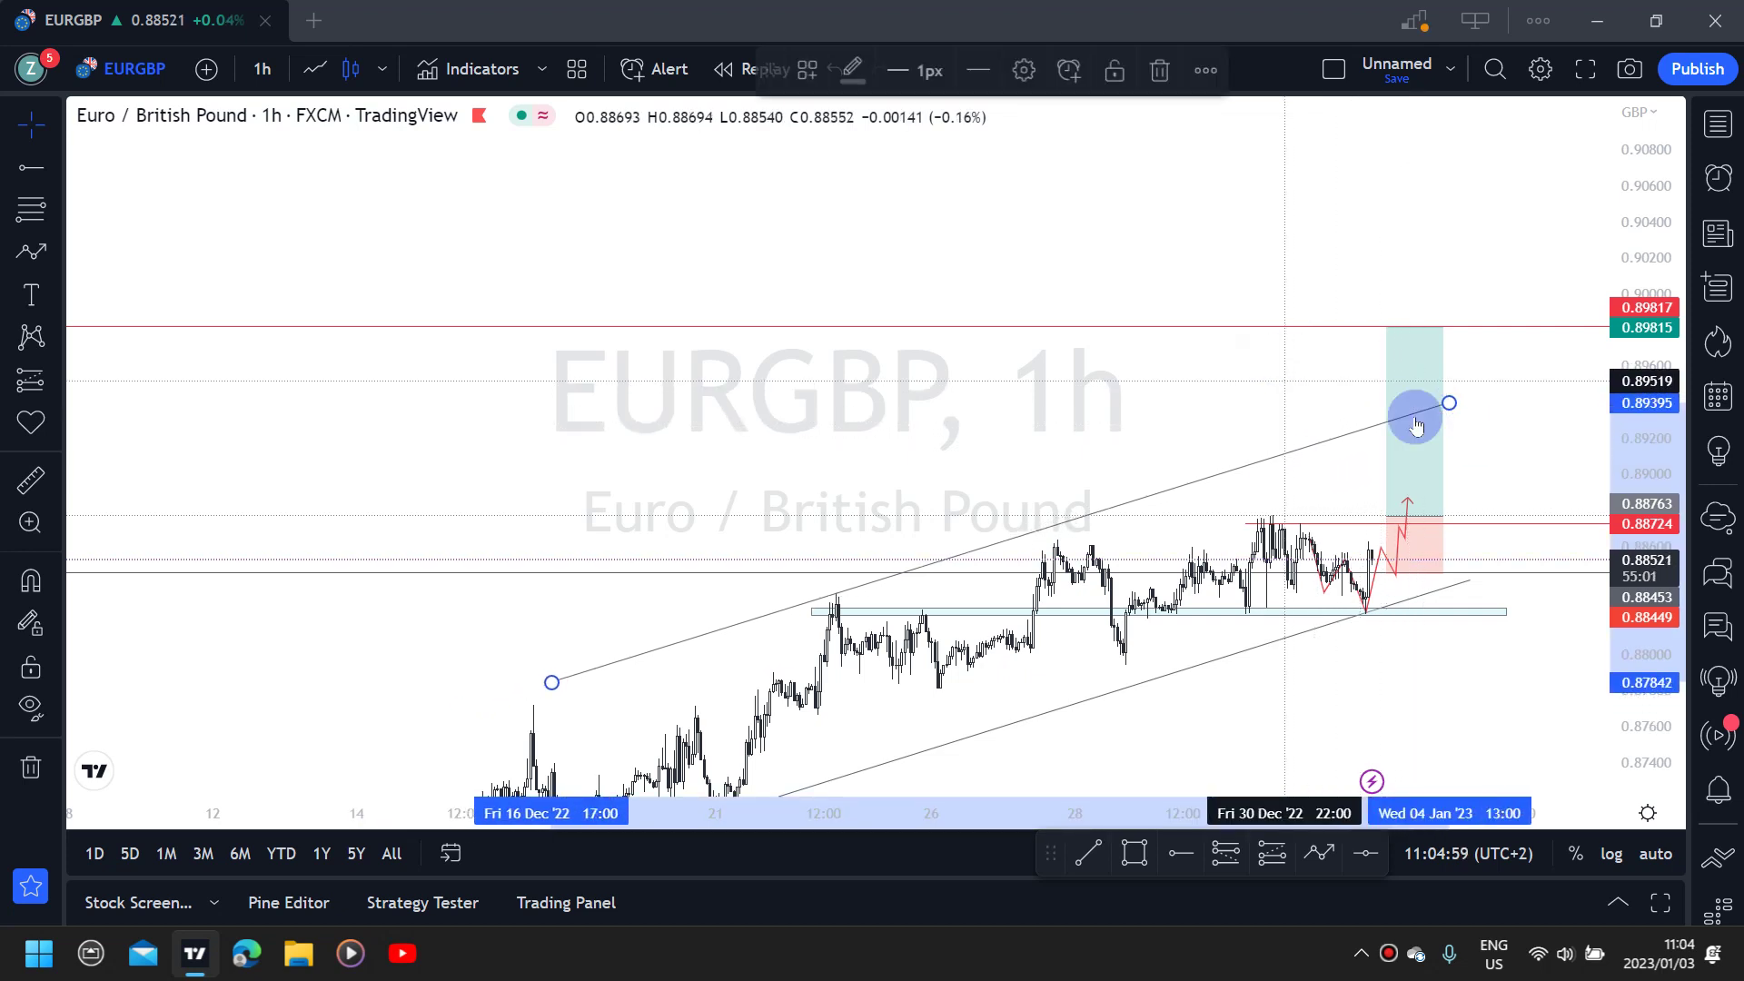
Lower the long position's target to about 0.89375, near the upper channel line
{"action": "left_click", "coordinate": [1386, 330]}
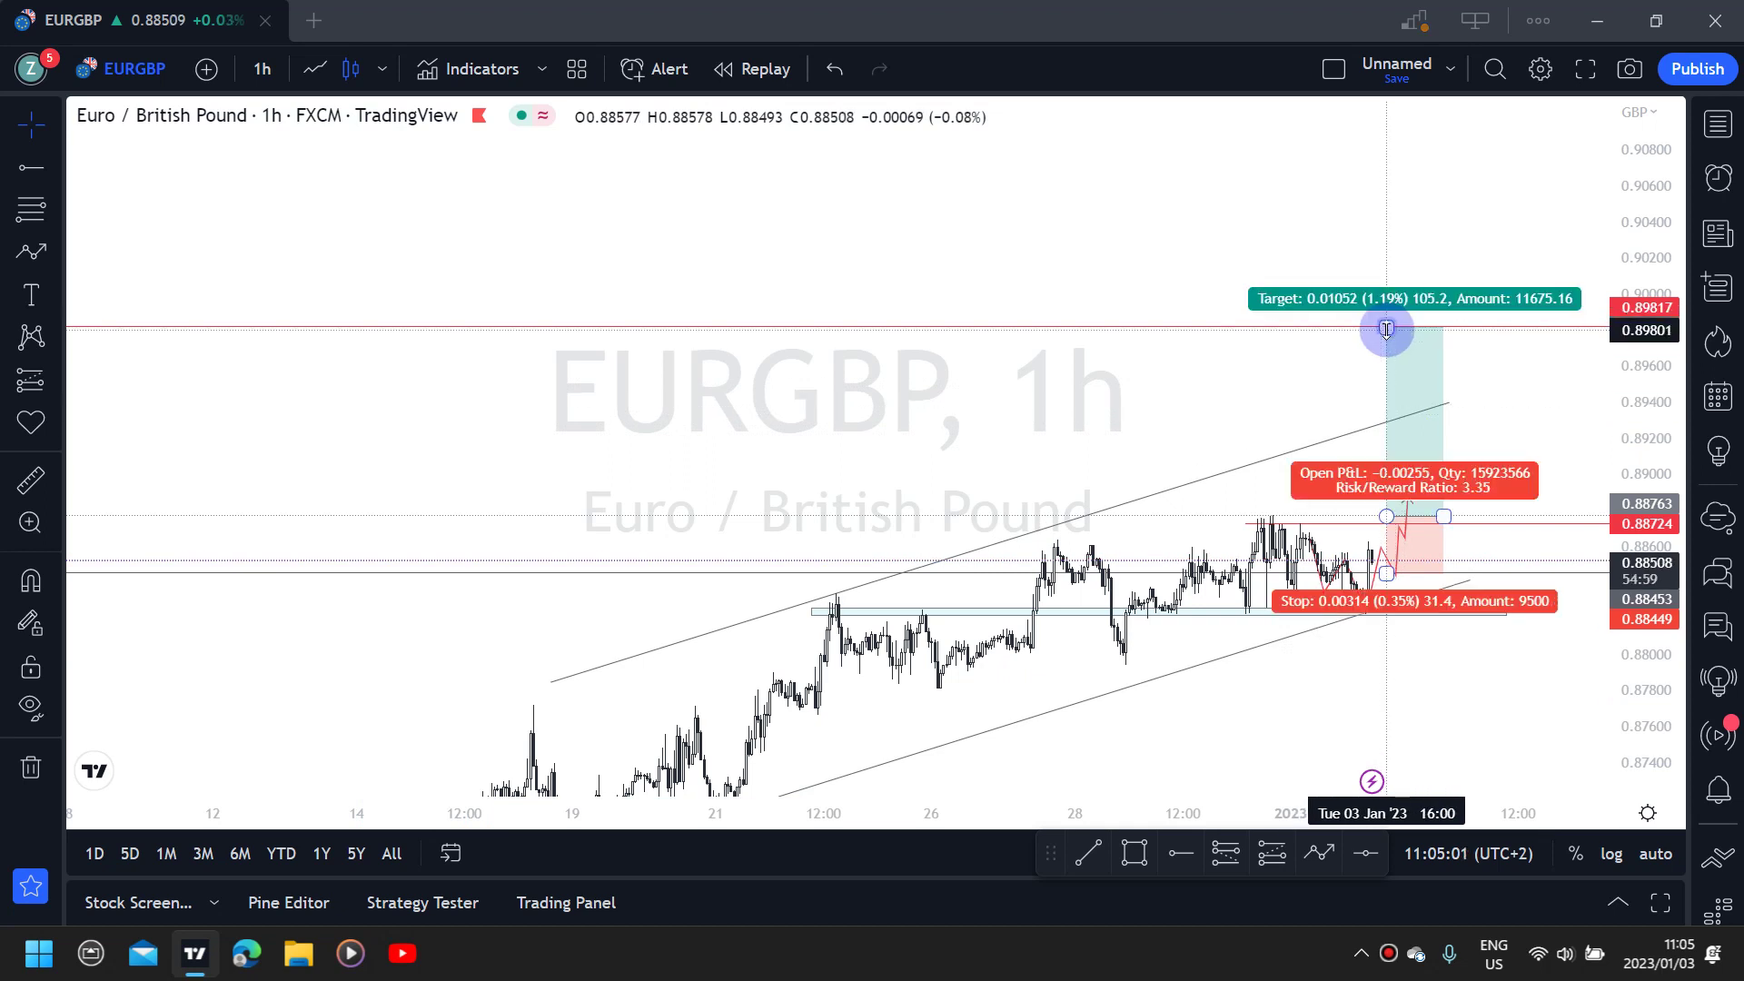
{"action": "left_click_drag", "start_coordinate": [1404, 362], "coordinate": [1443, 425]}
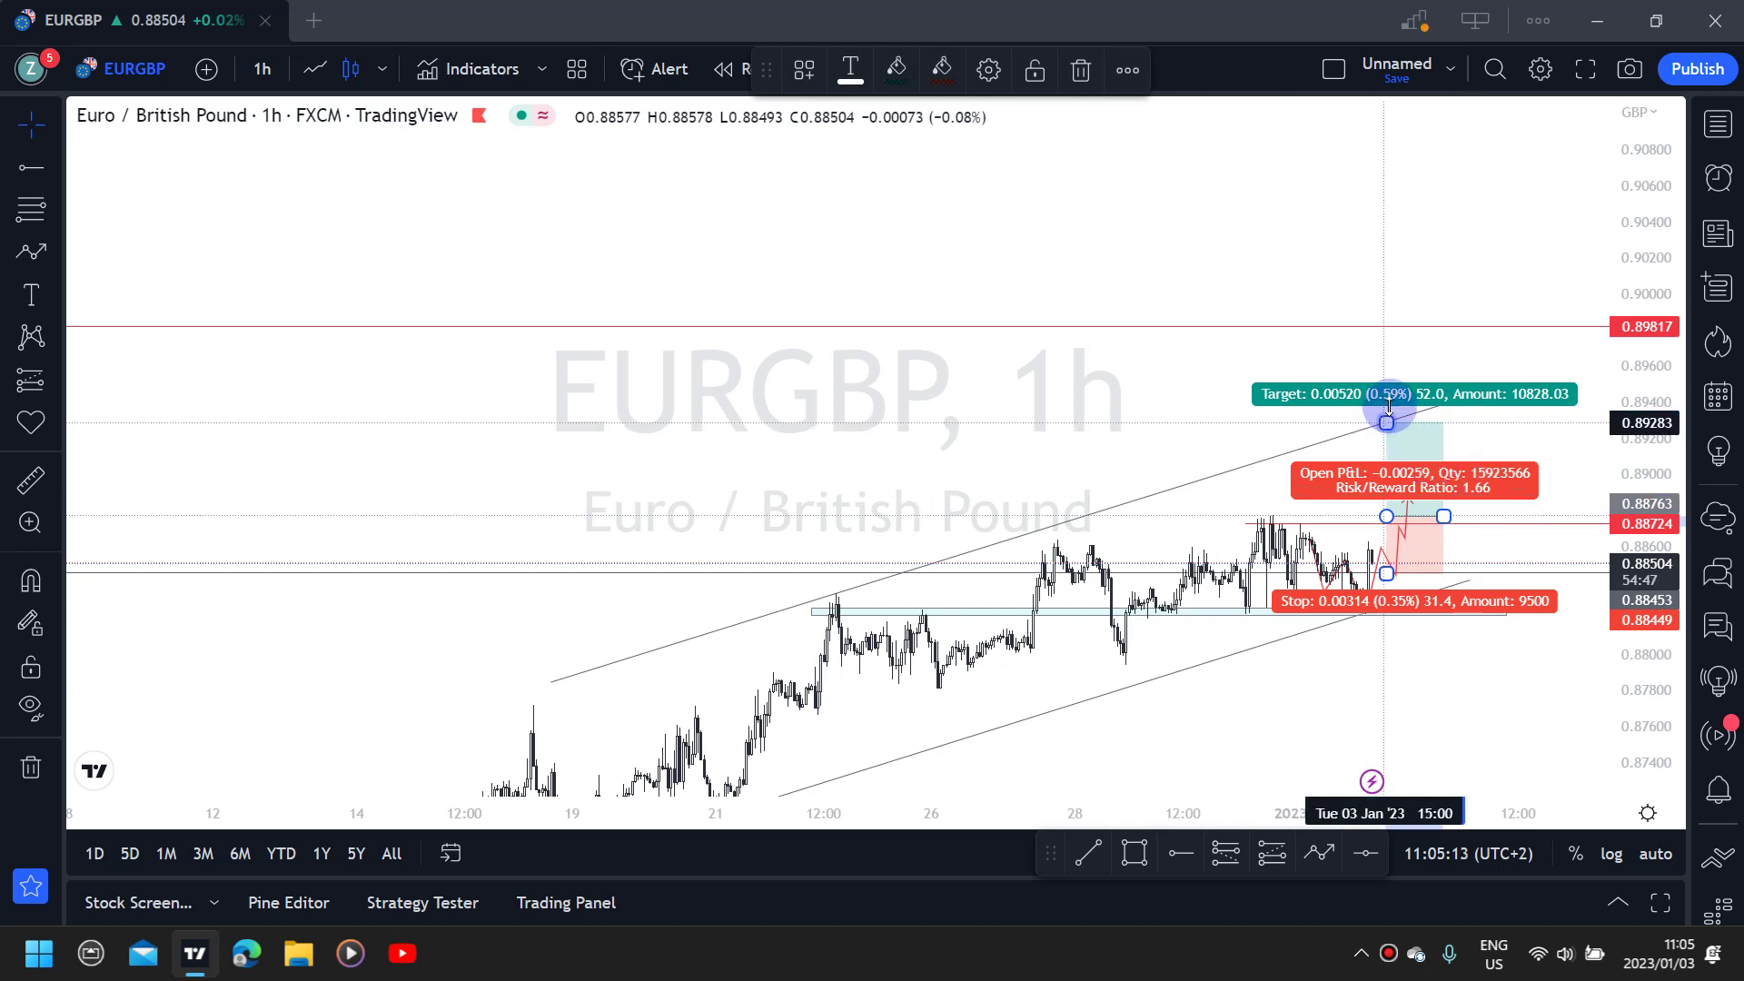
{"action": "left_click_drag", "start_coordinate": [1386, 418], "coordinate": [1399, 405]}
{"action": "left_click", "coordinate": [1494, 497]}
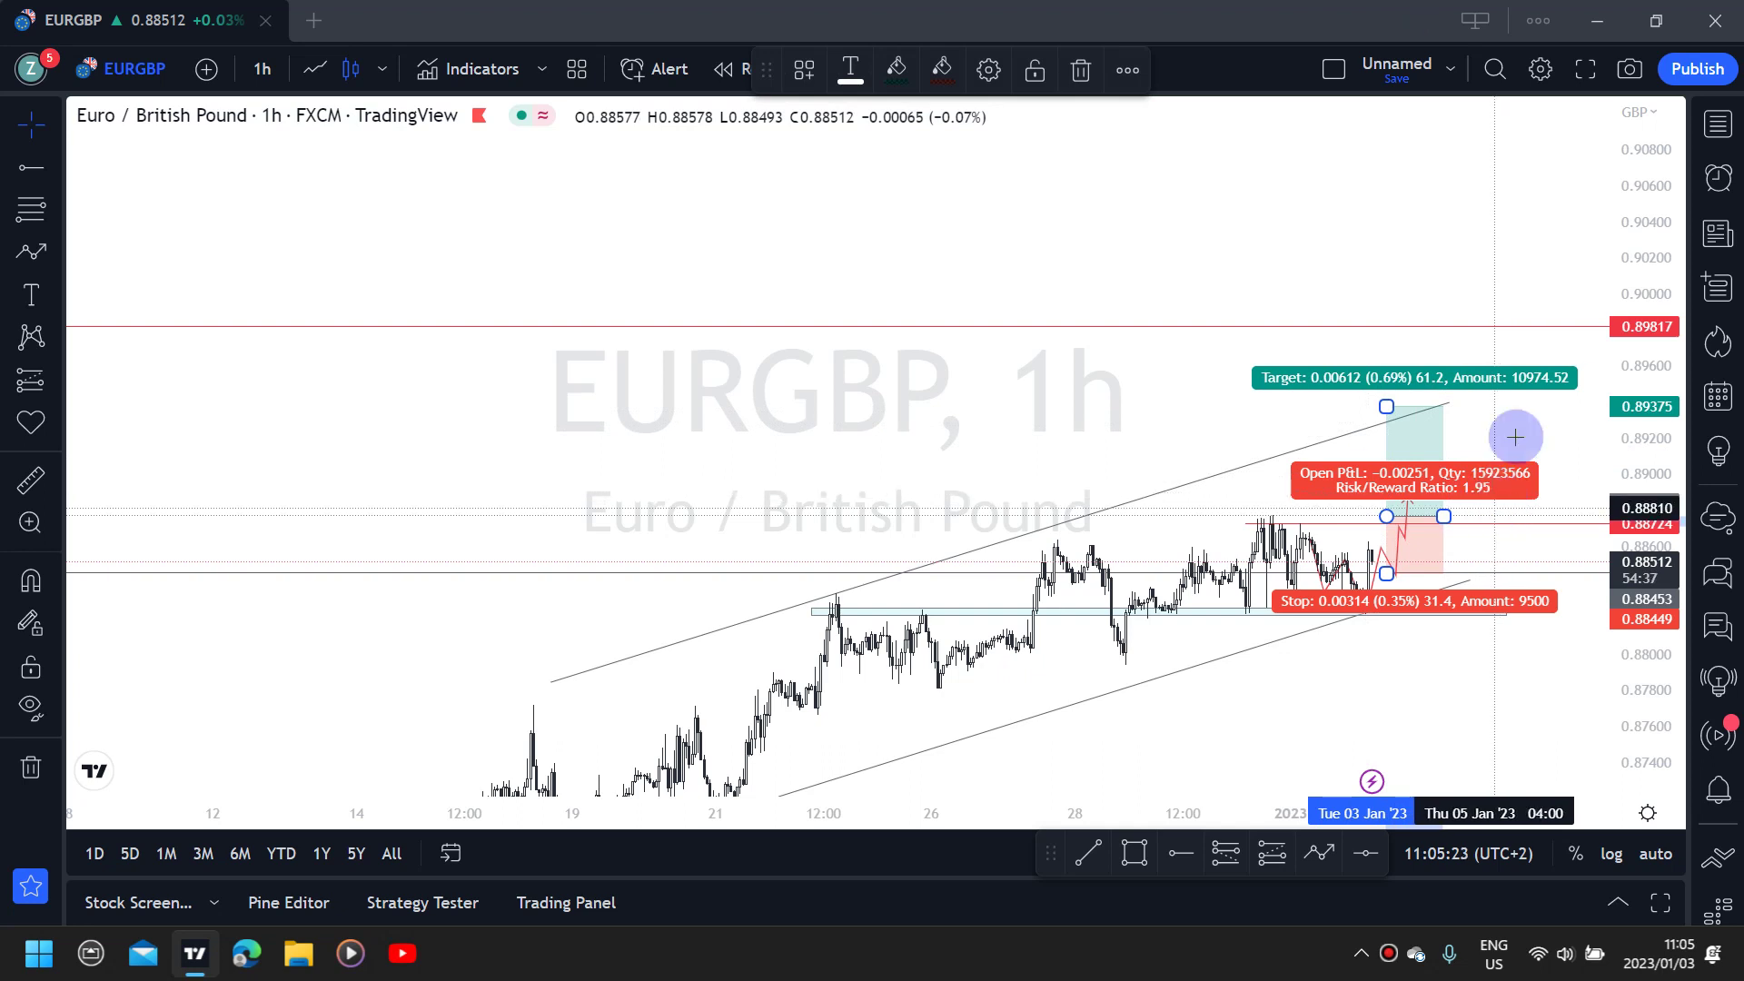
Slide the upper channel line back so it ends at about 0.89257 on 3 January at 10:00
{"action": "left_click", "coordinate": [1333, 383]}
{"action": "left_click", "coordinate": [1340, 436]}
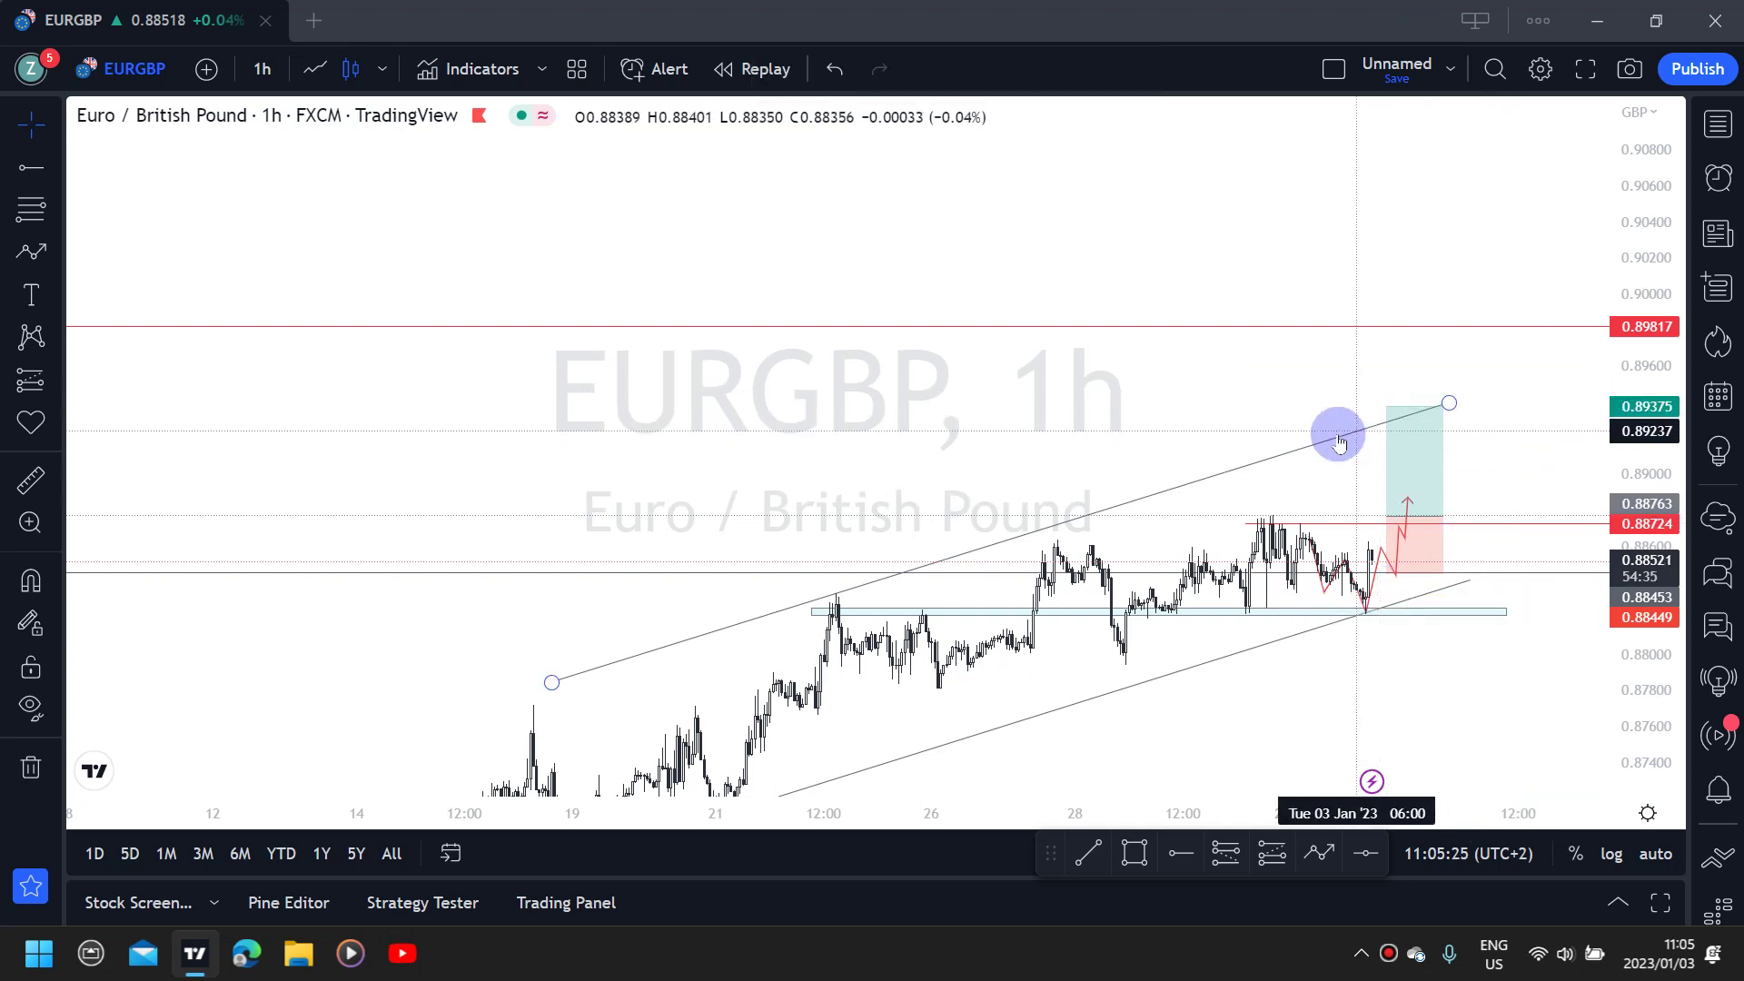
{"action": "left_click_drag", "start_coordinate": [1340, 436], "coordinate": [1256, 459]}
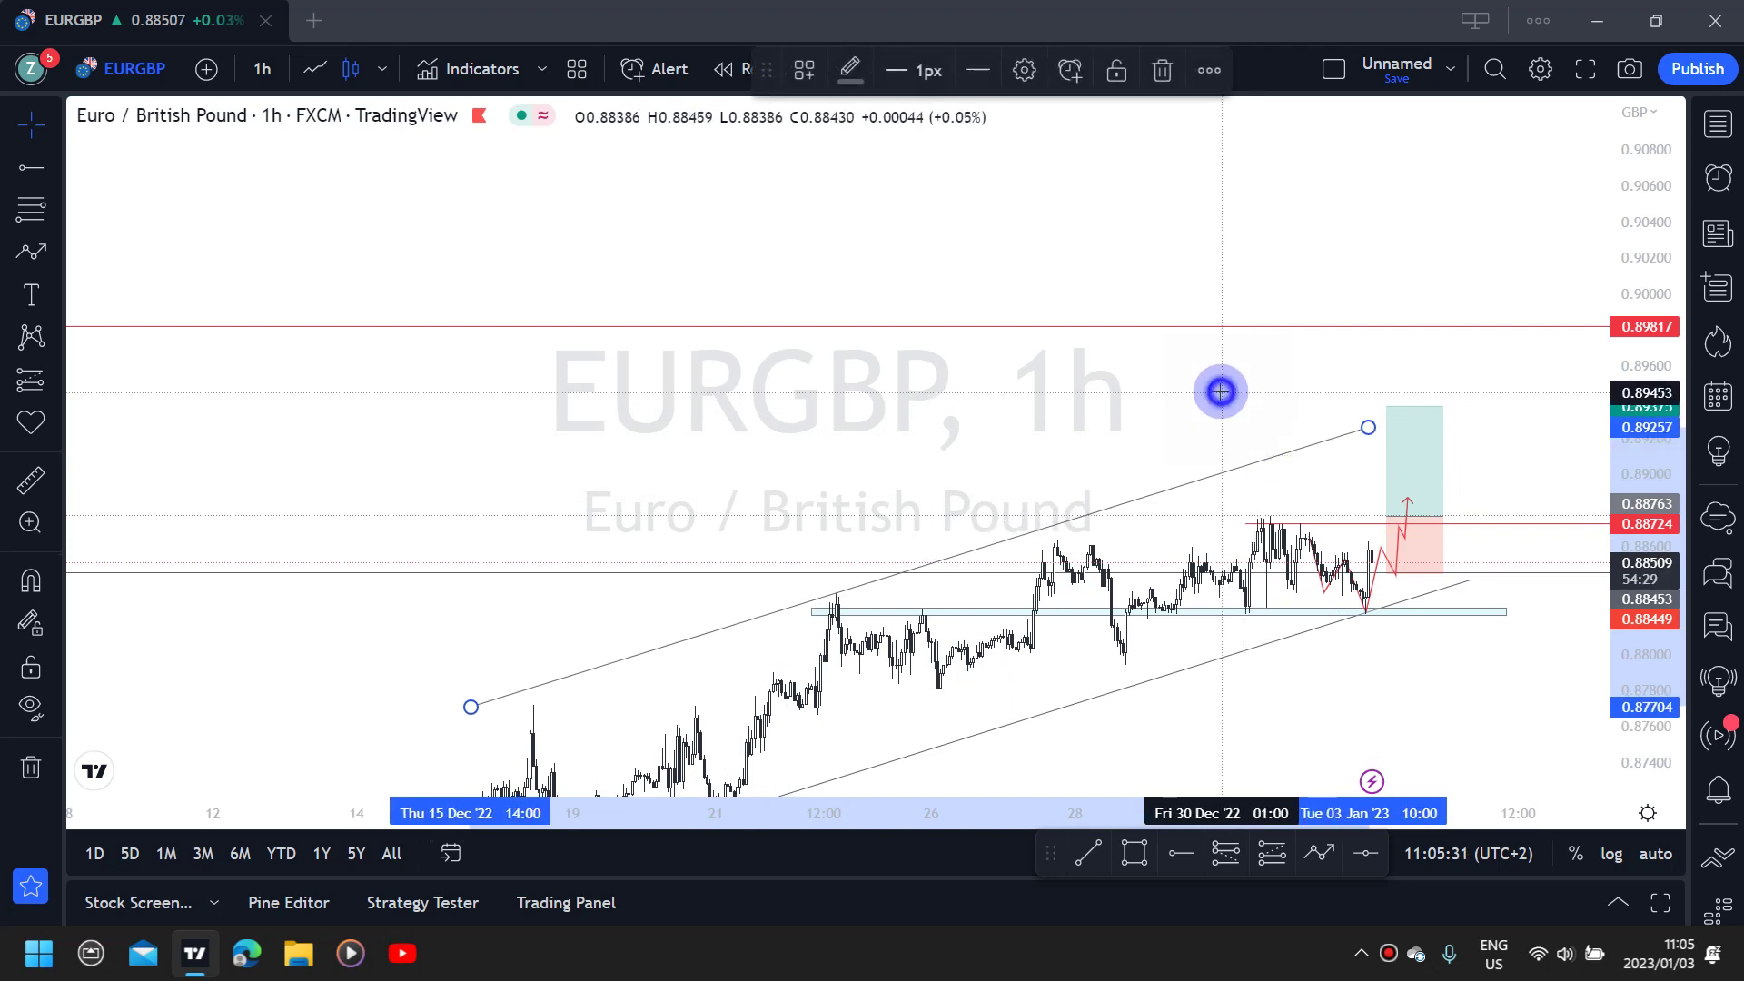
Delete the long position and the bullish projection path
{"action": "left_click", "coordinate": [1417, 534]}
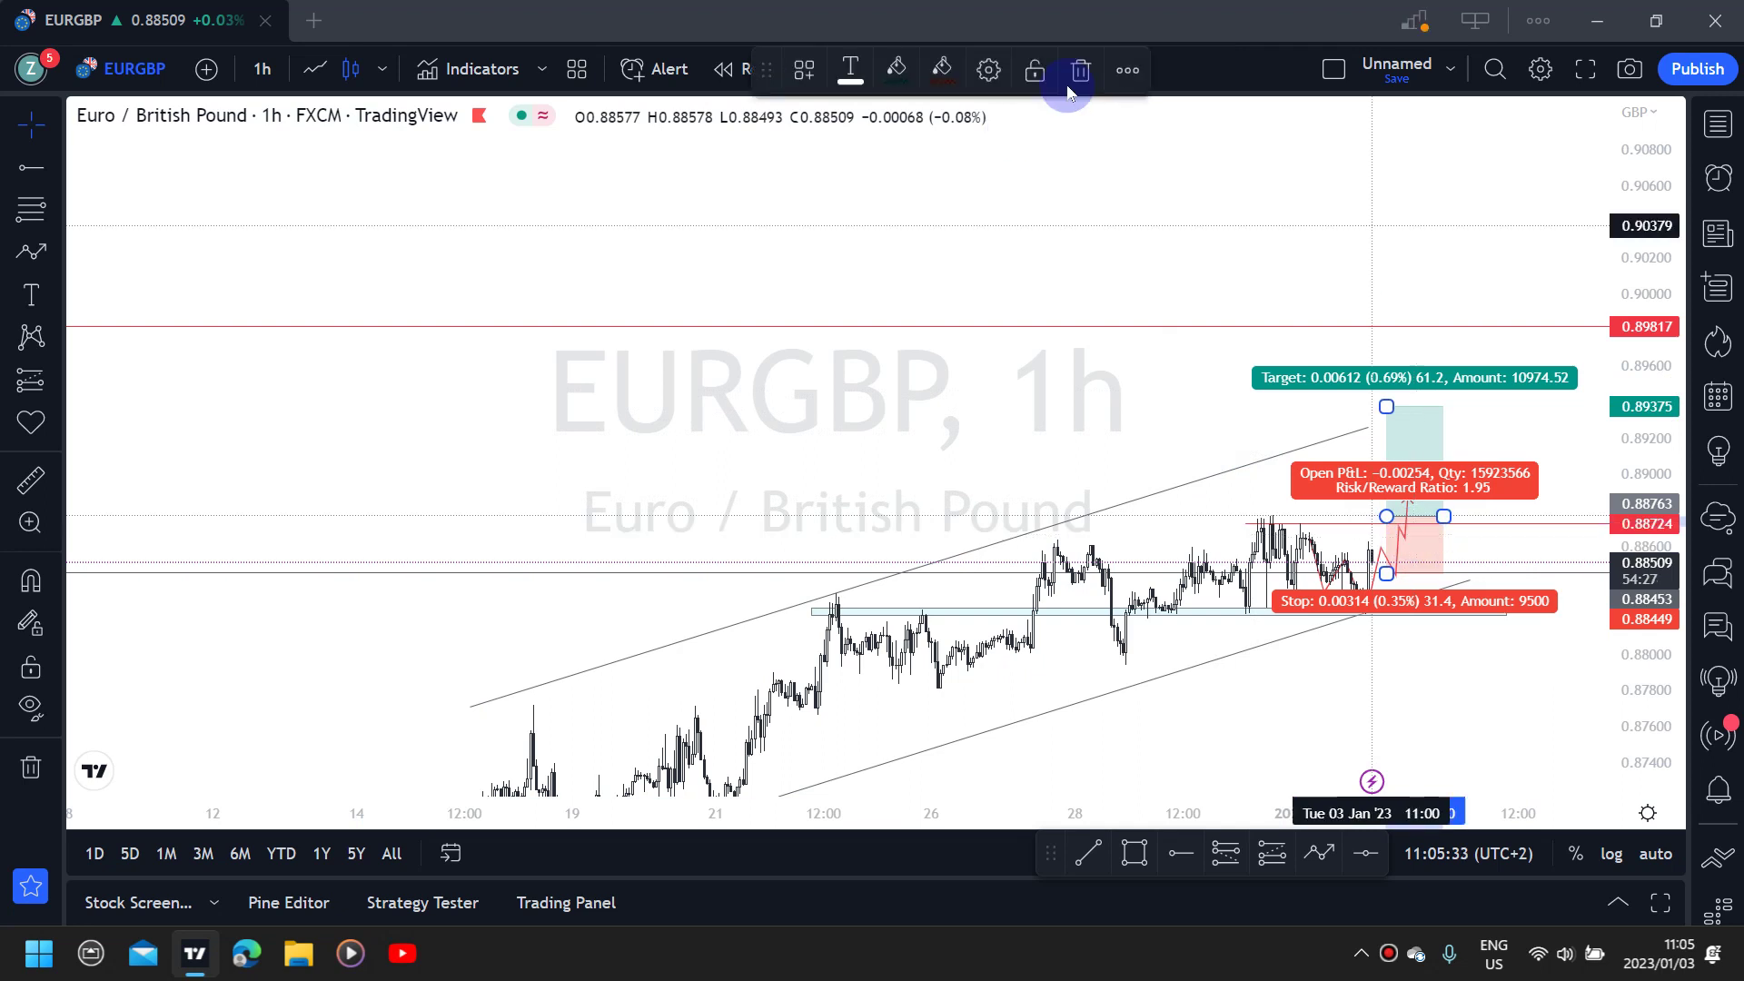
{"action": "key", "text": "Delete"}
{"action": "left_click", "coordinate": [1381, 550]}
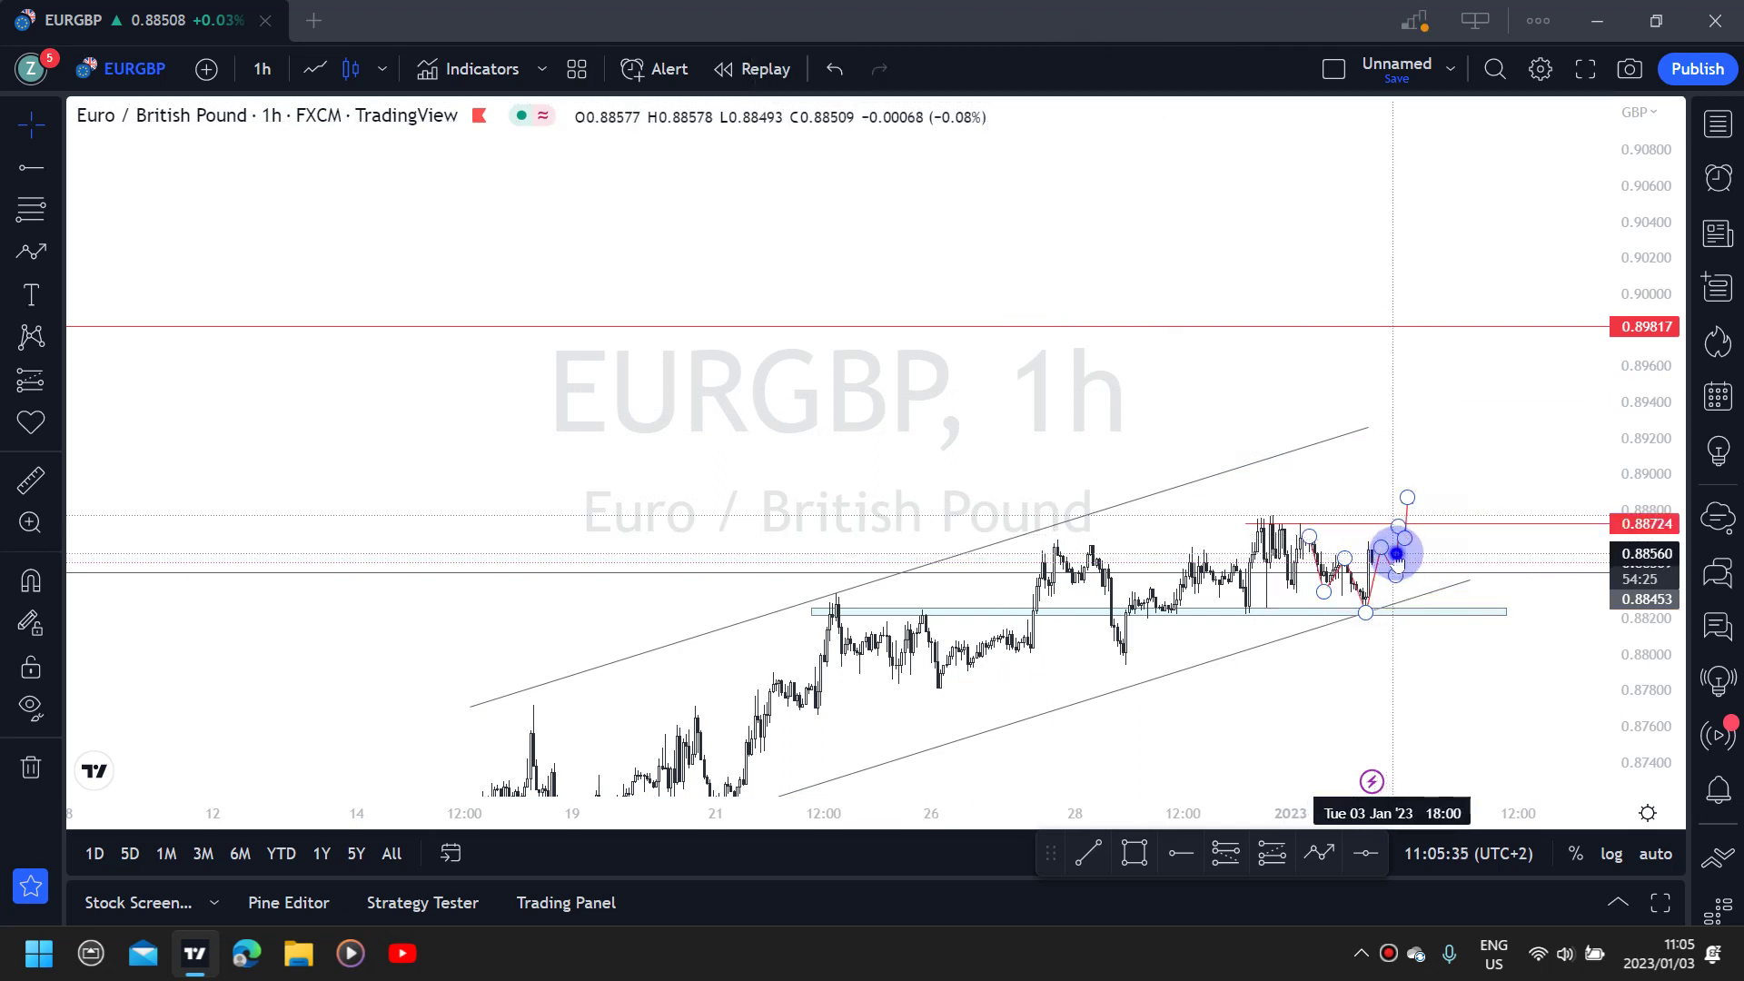
{"action": "key", "text": "Delete"}
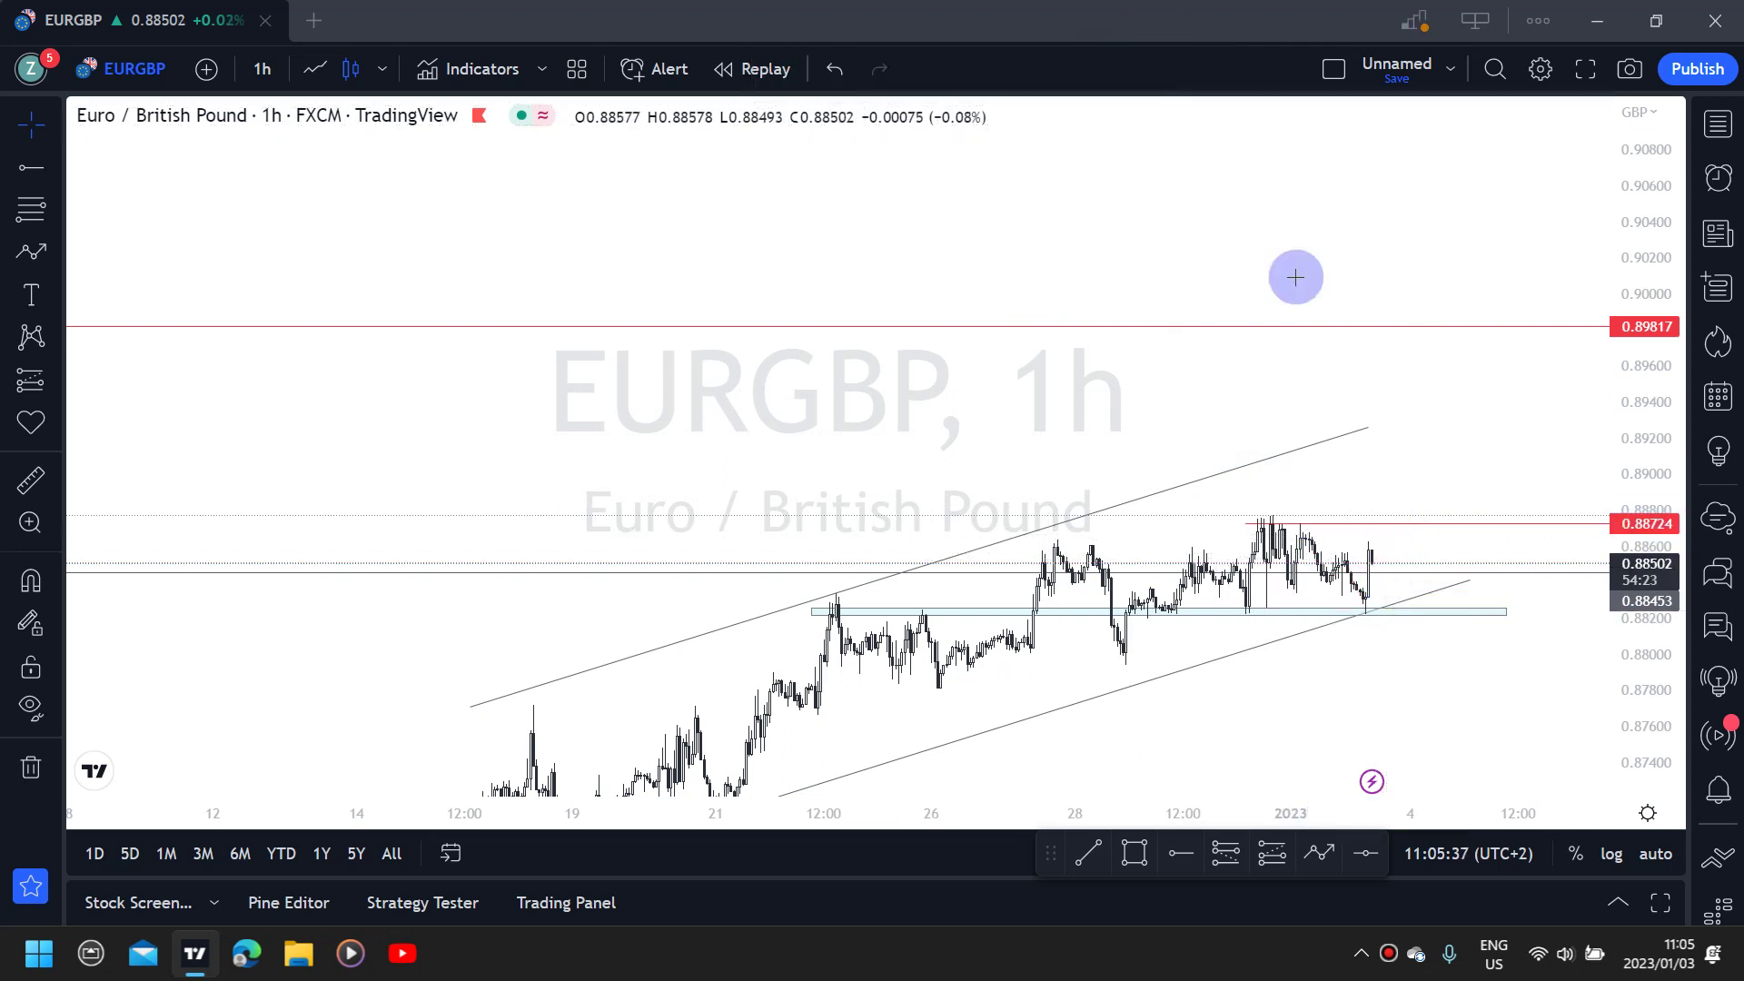
Reapply the 1-hour interval and restore automatic price scaling
{"action": "type", "text": "60"}
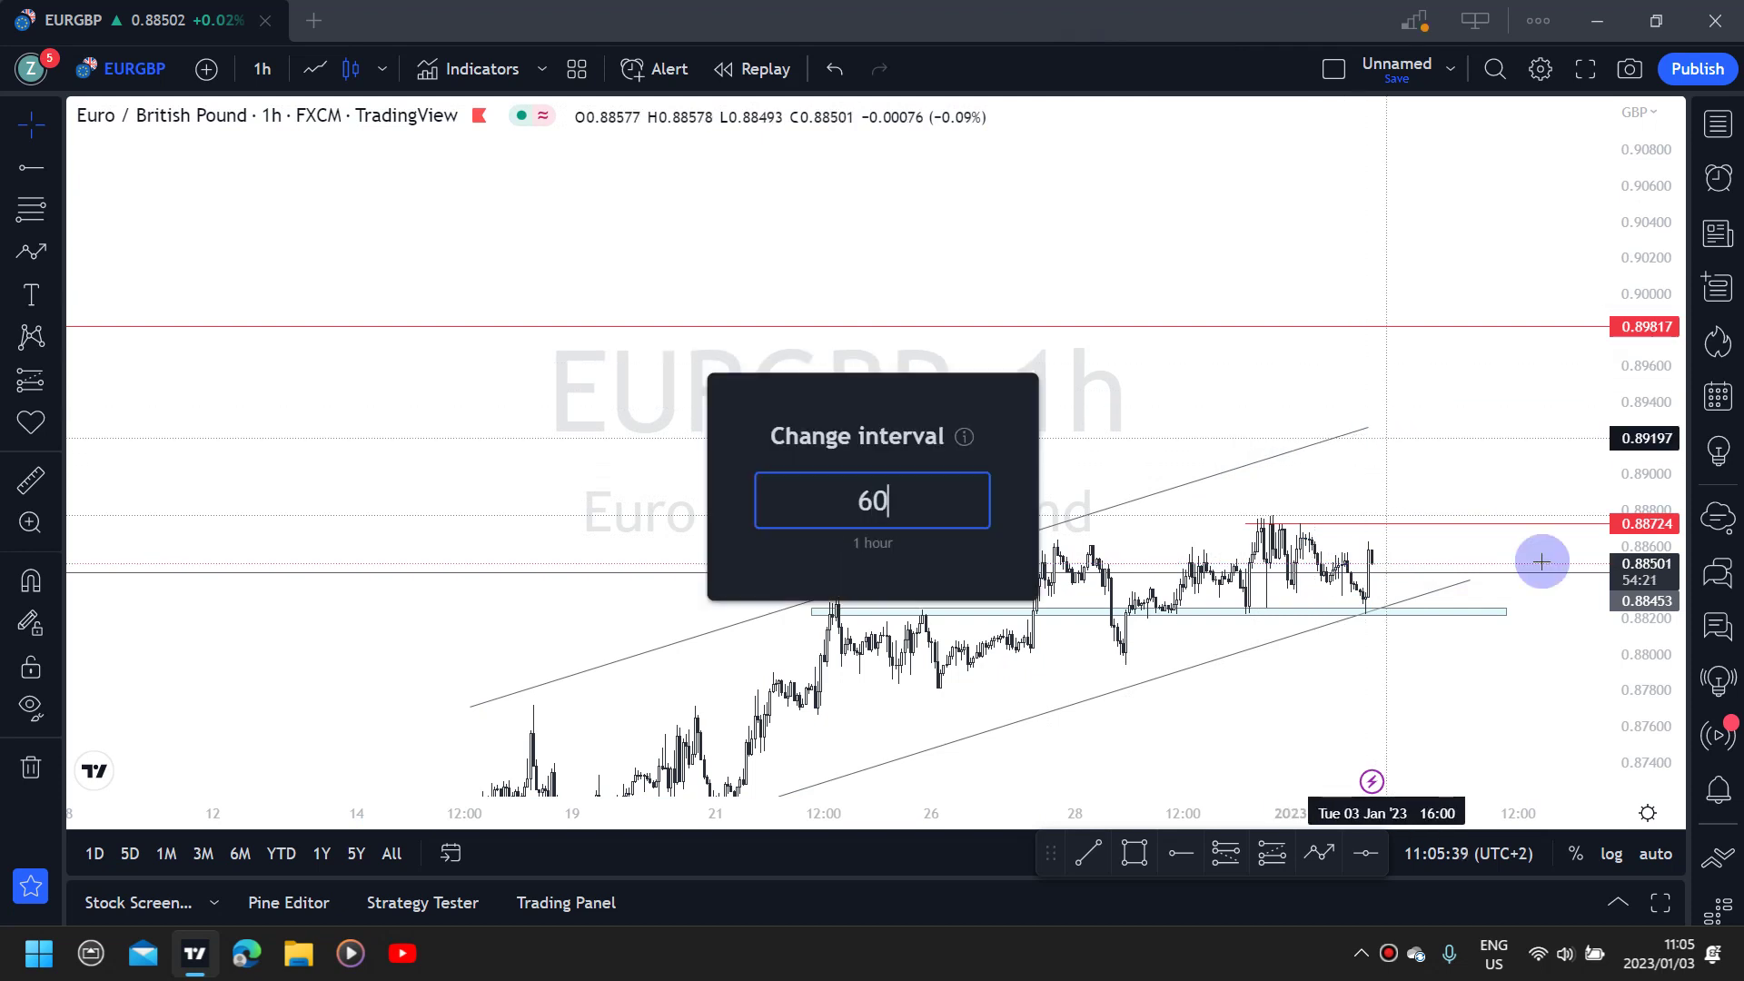
{"action": "key", "text": "Return"}
{"action": "left_click", "coordinate": [1667, 863]}
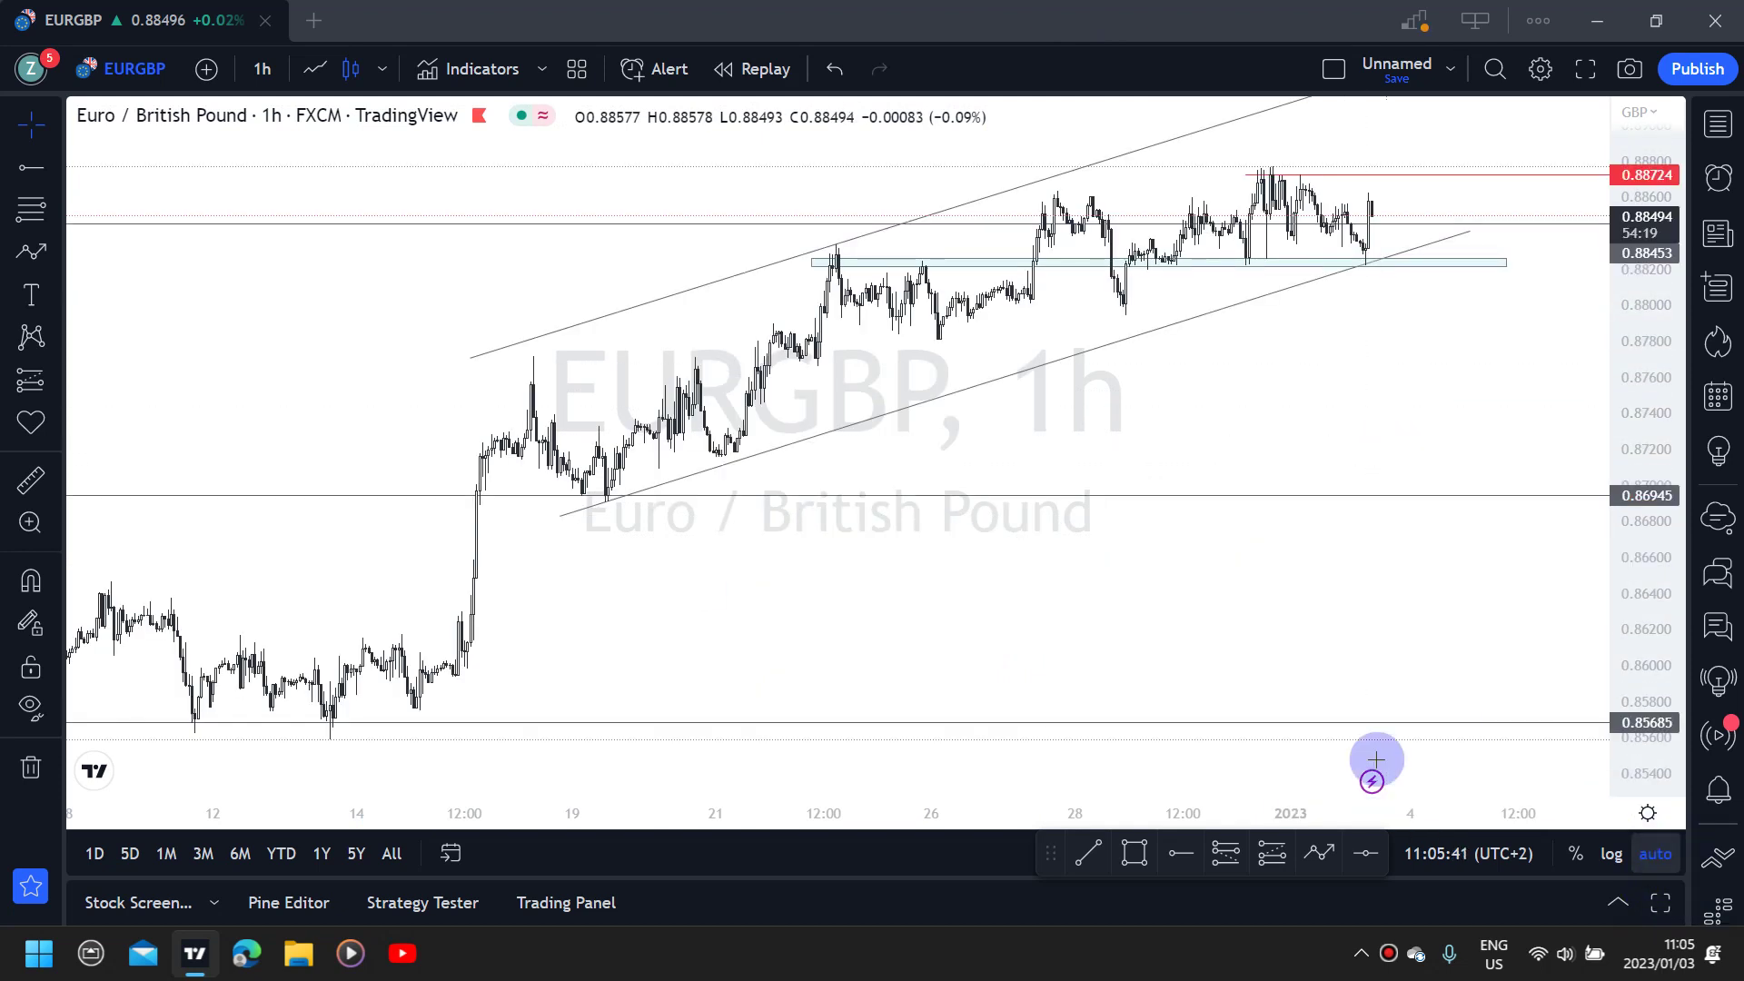
Sketch a bearish path from about 0.88442 below the support zone to about 0.8810, retesting 0.88225 and dropping to about 0.86958
{"action": "left_click", "coordinate": [1387, 225]}
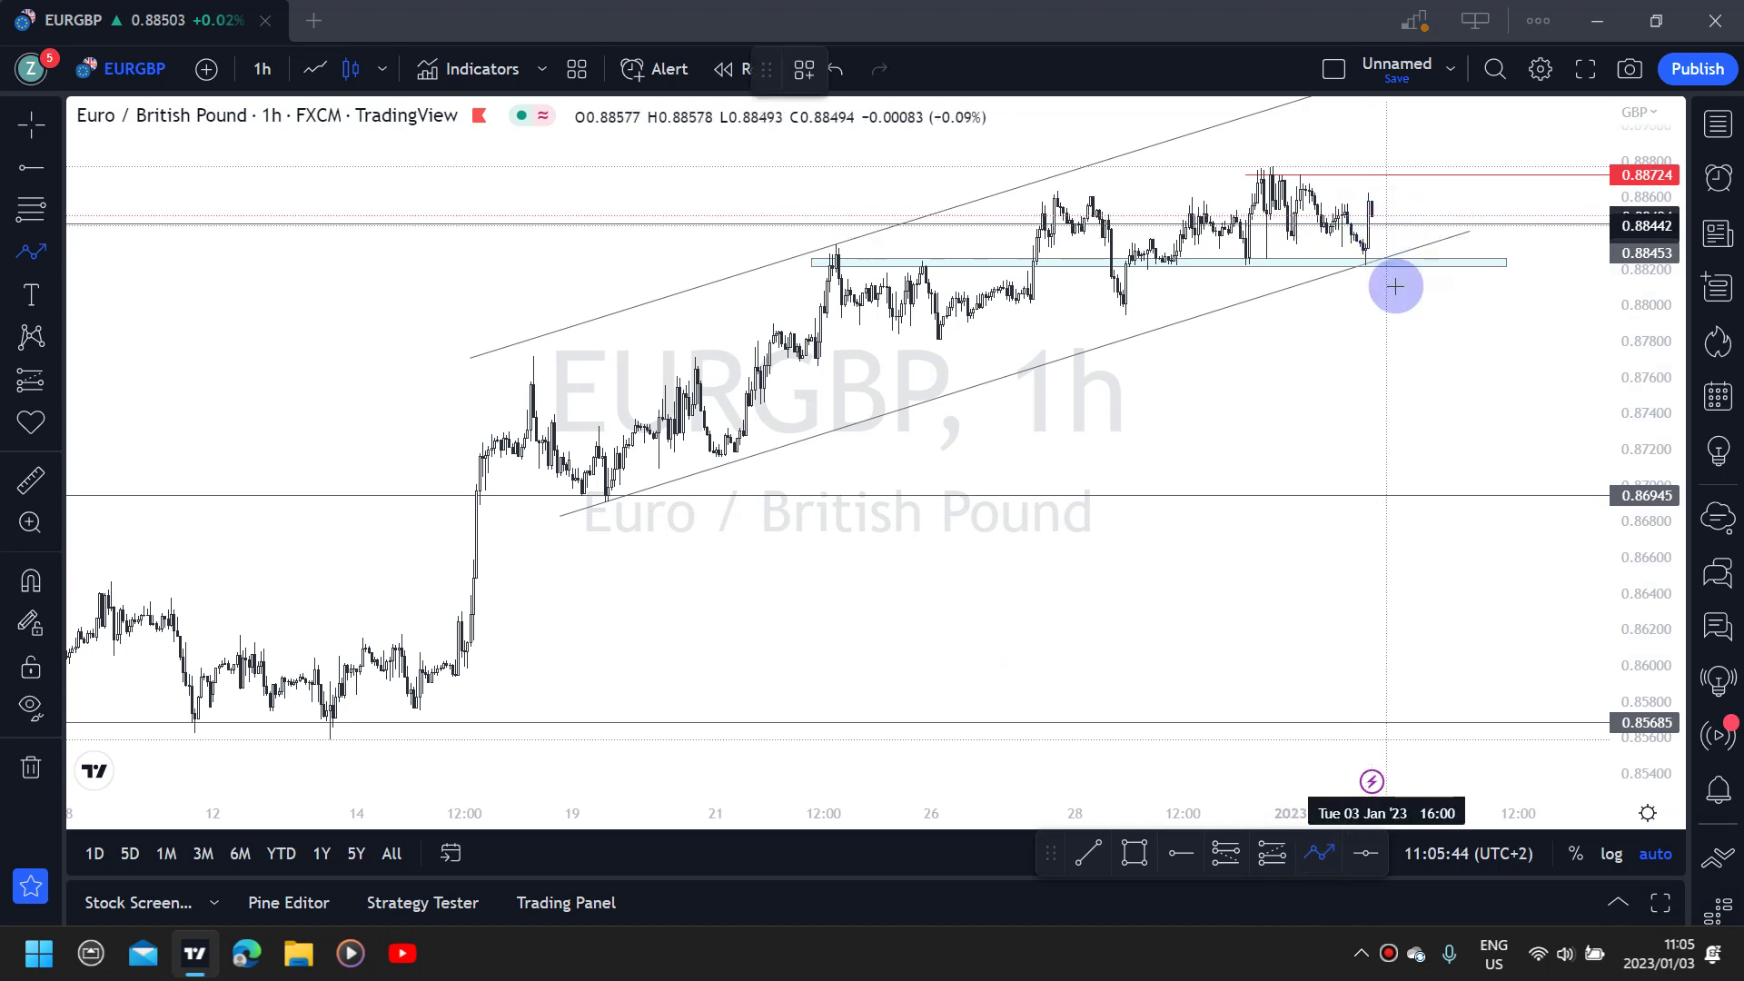
{"action": "left_click", "coordinate": [1395, 286]}
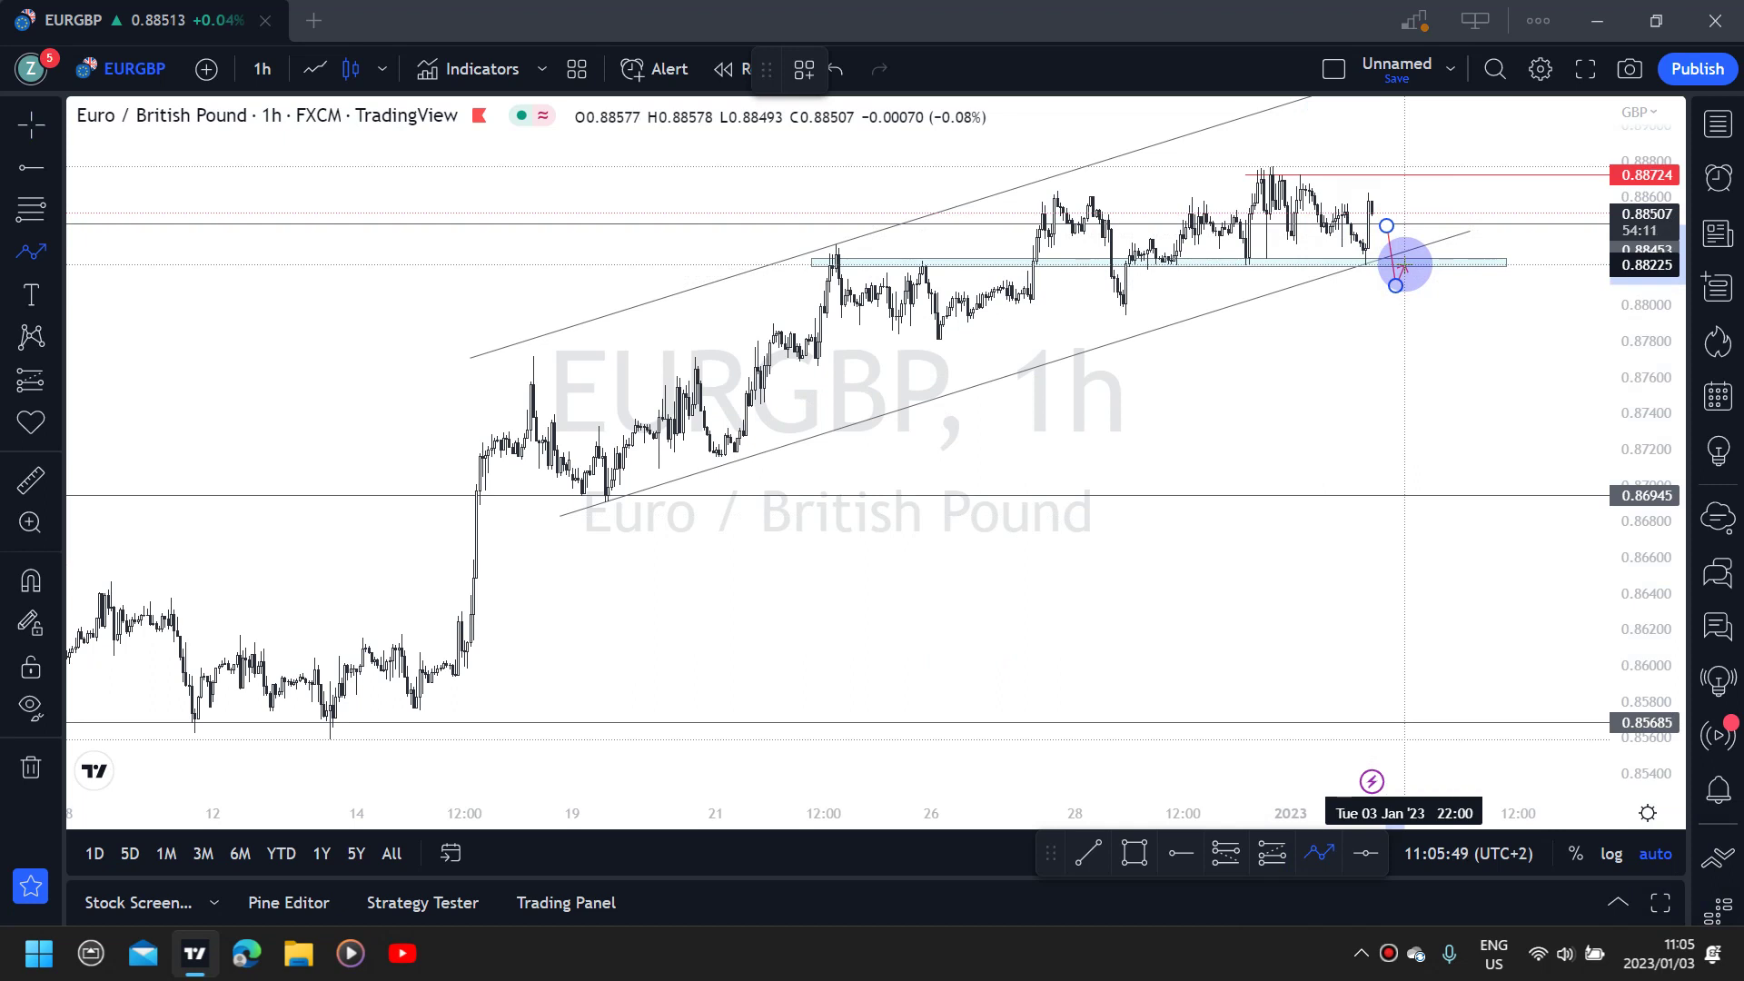
{"action": "left_click", "coordinate": [1404, 264]}
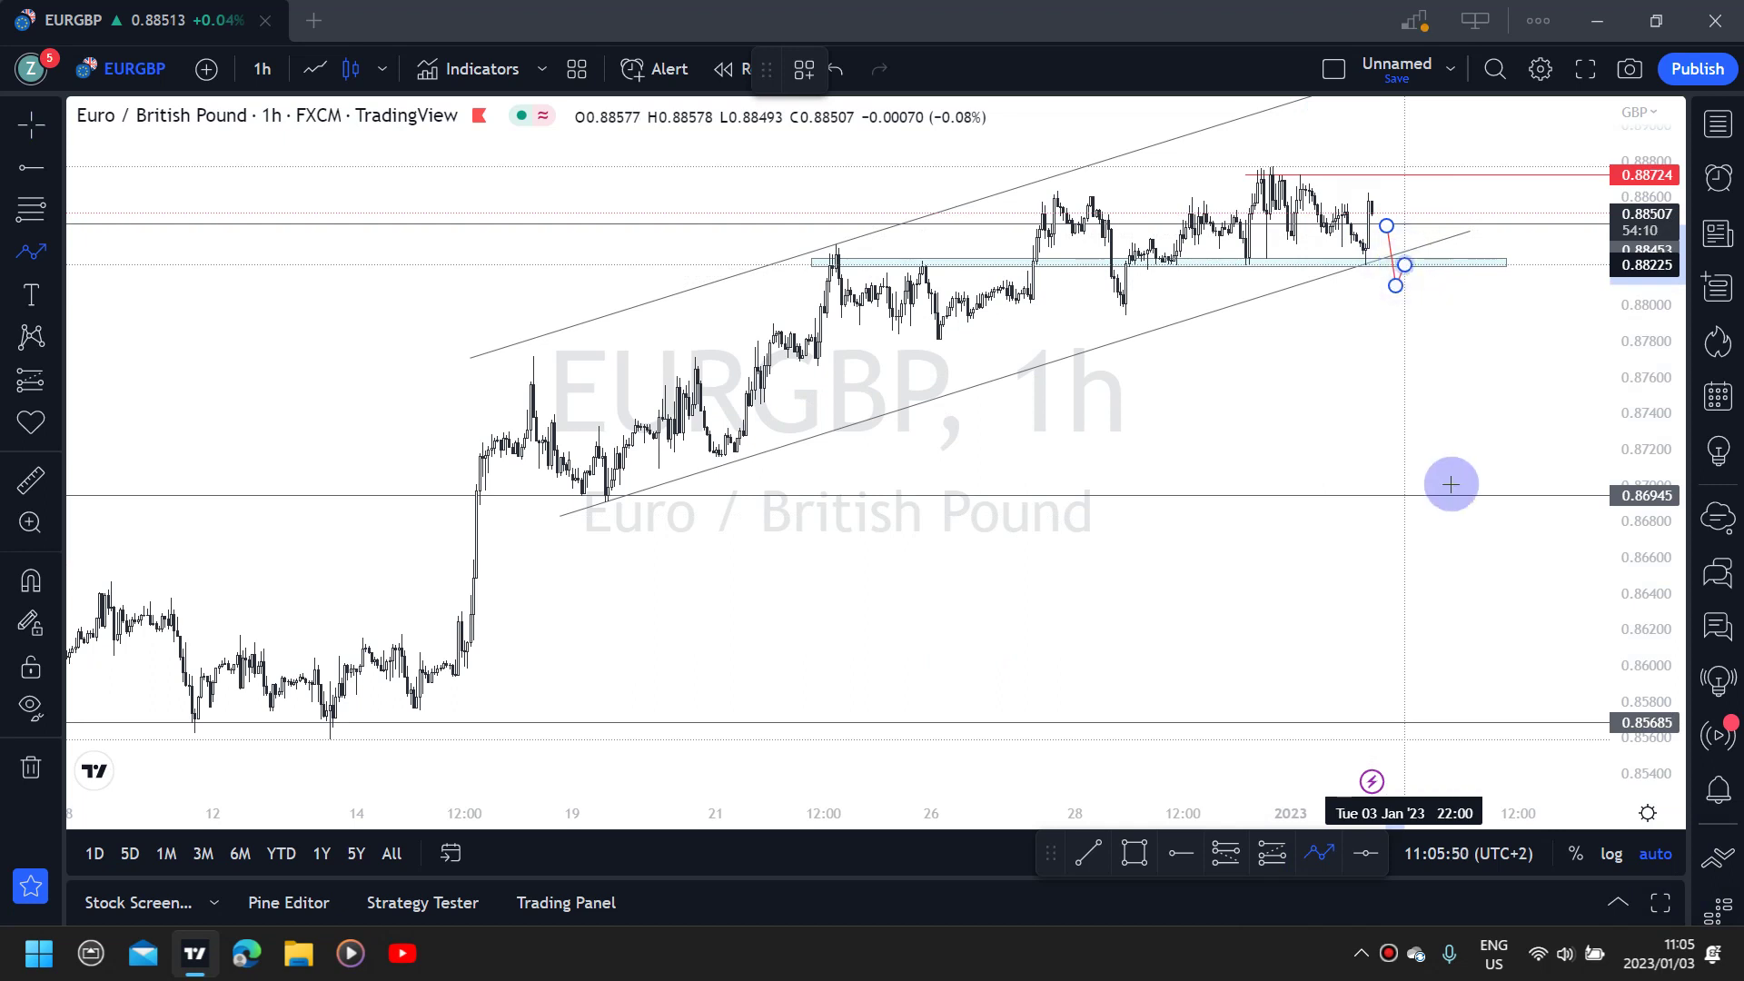
{"action": "double_click", "coordinate": [1432, 492]}
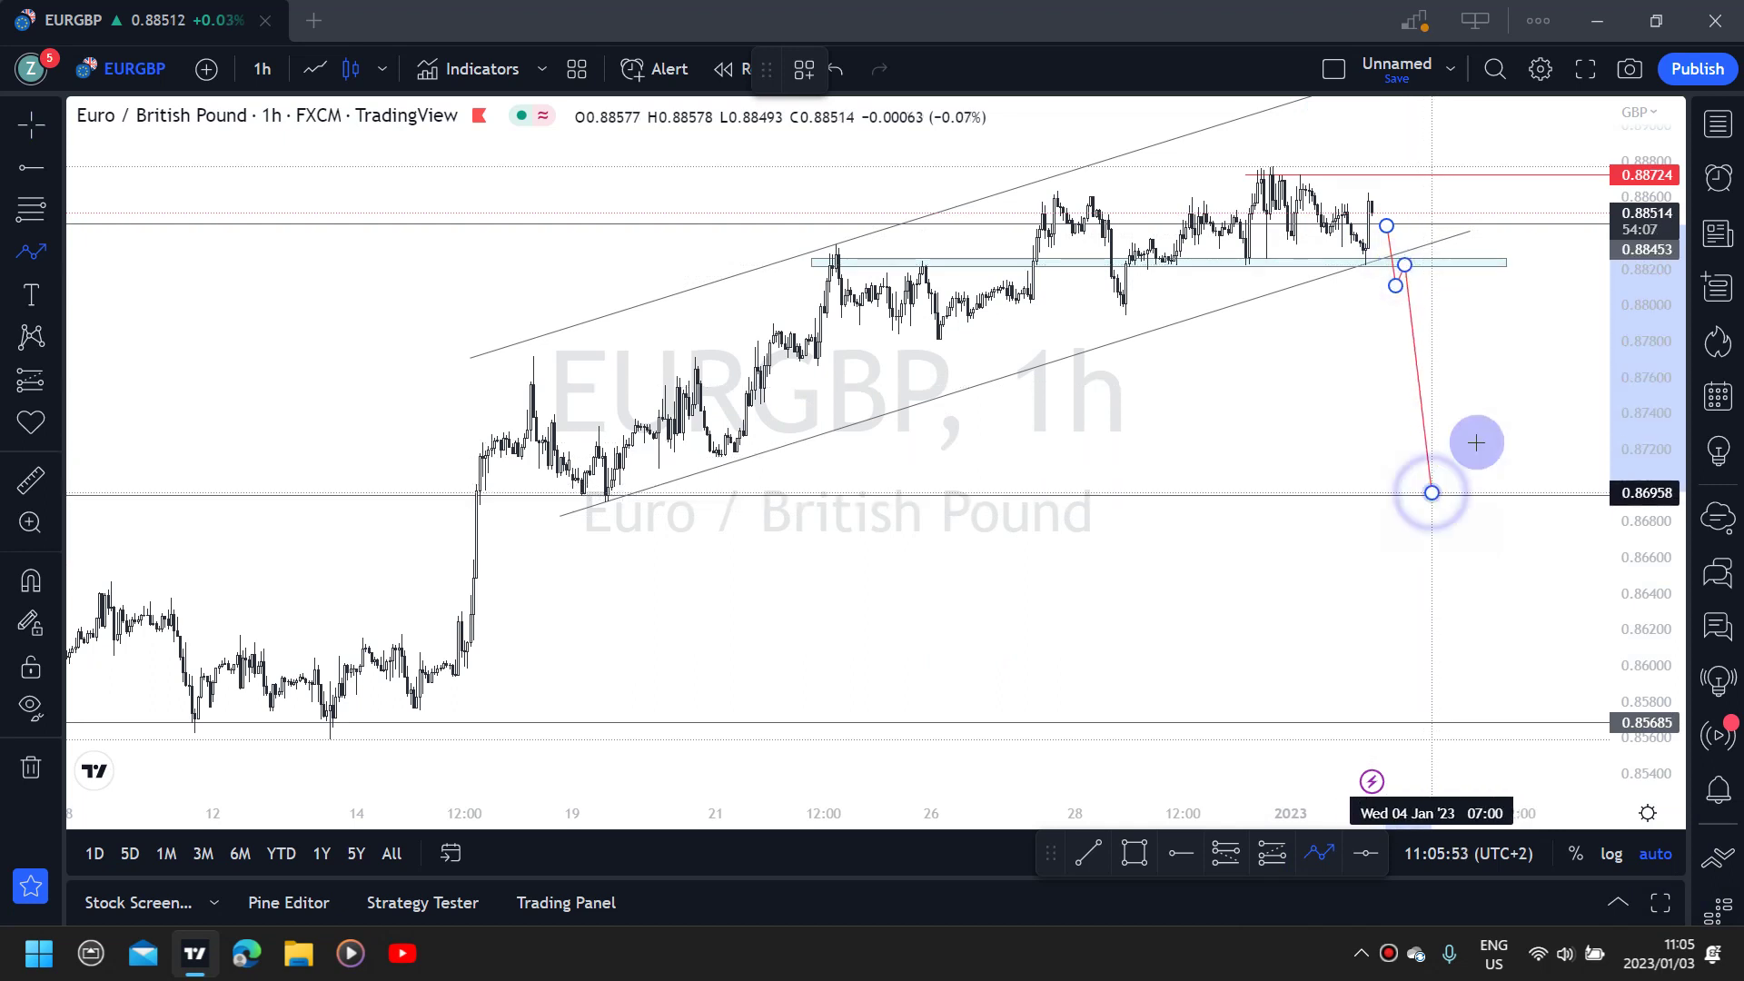
{"action": "key", "text": "Escape"}
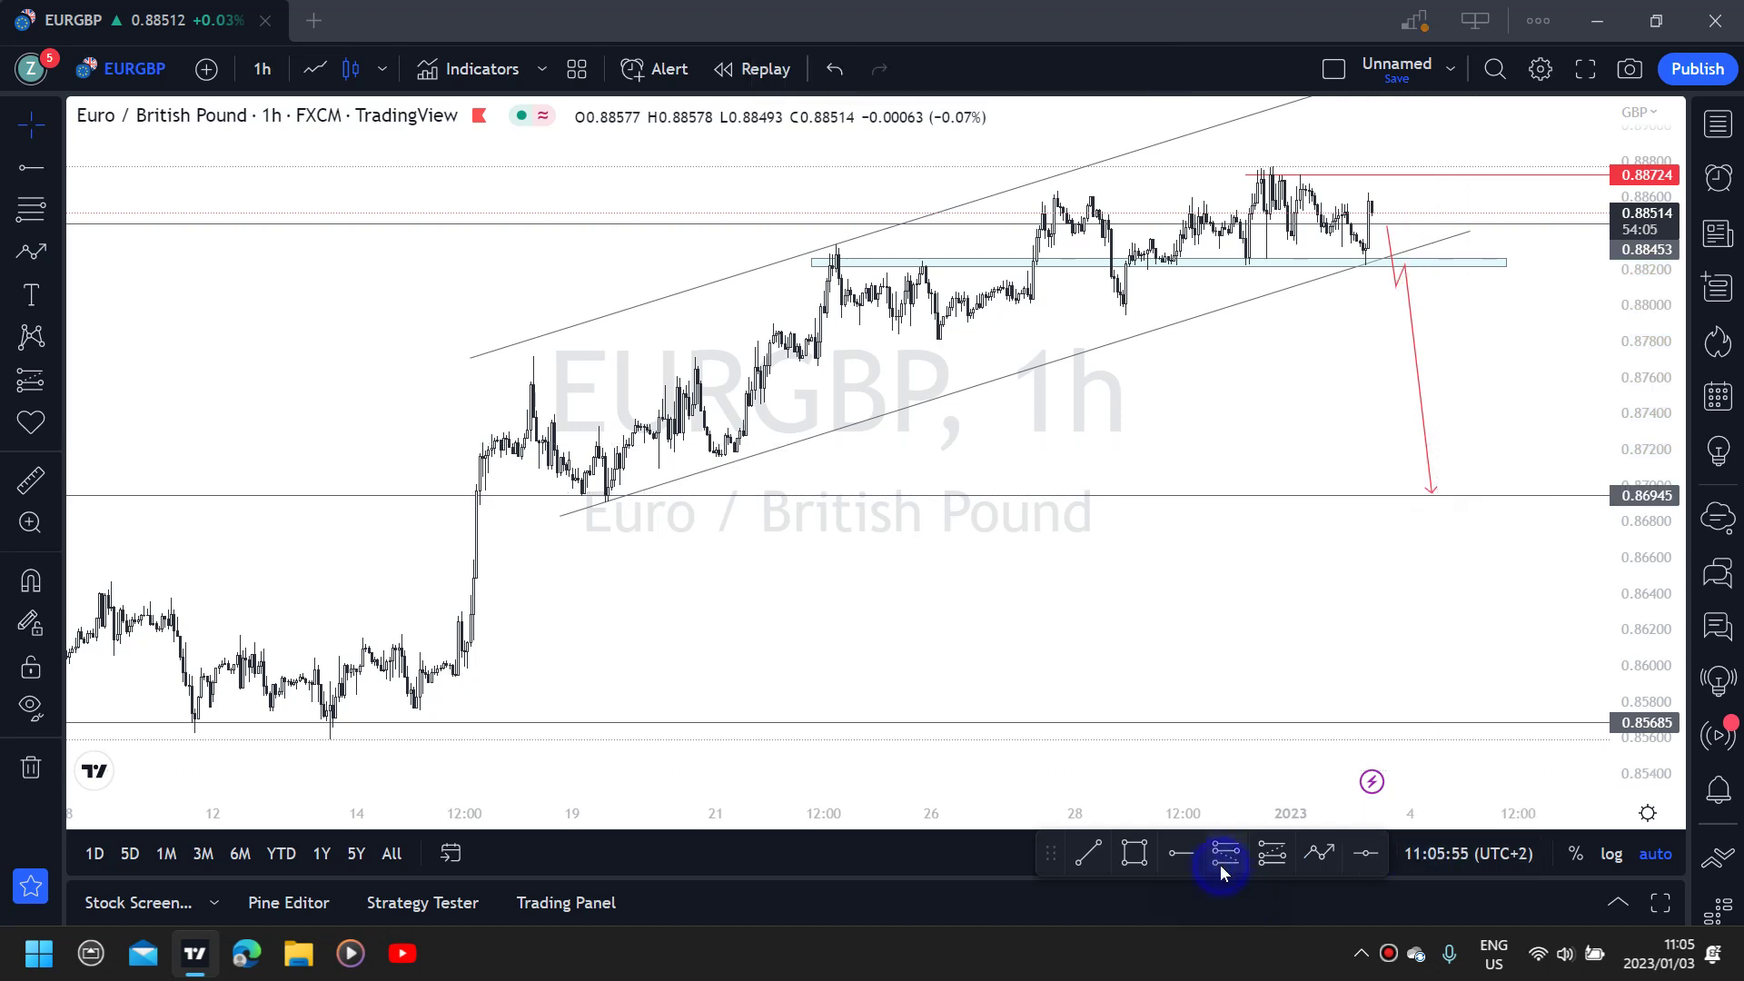
Place a short position with its entry at about 0.88107, shorten its box and set its stop to about 0.88521
{"action": "left_click", "coordinate": [1390, 283]}
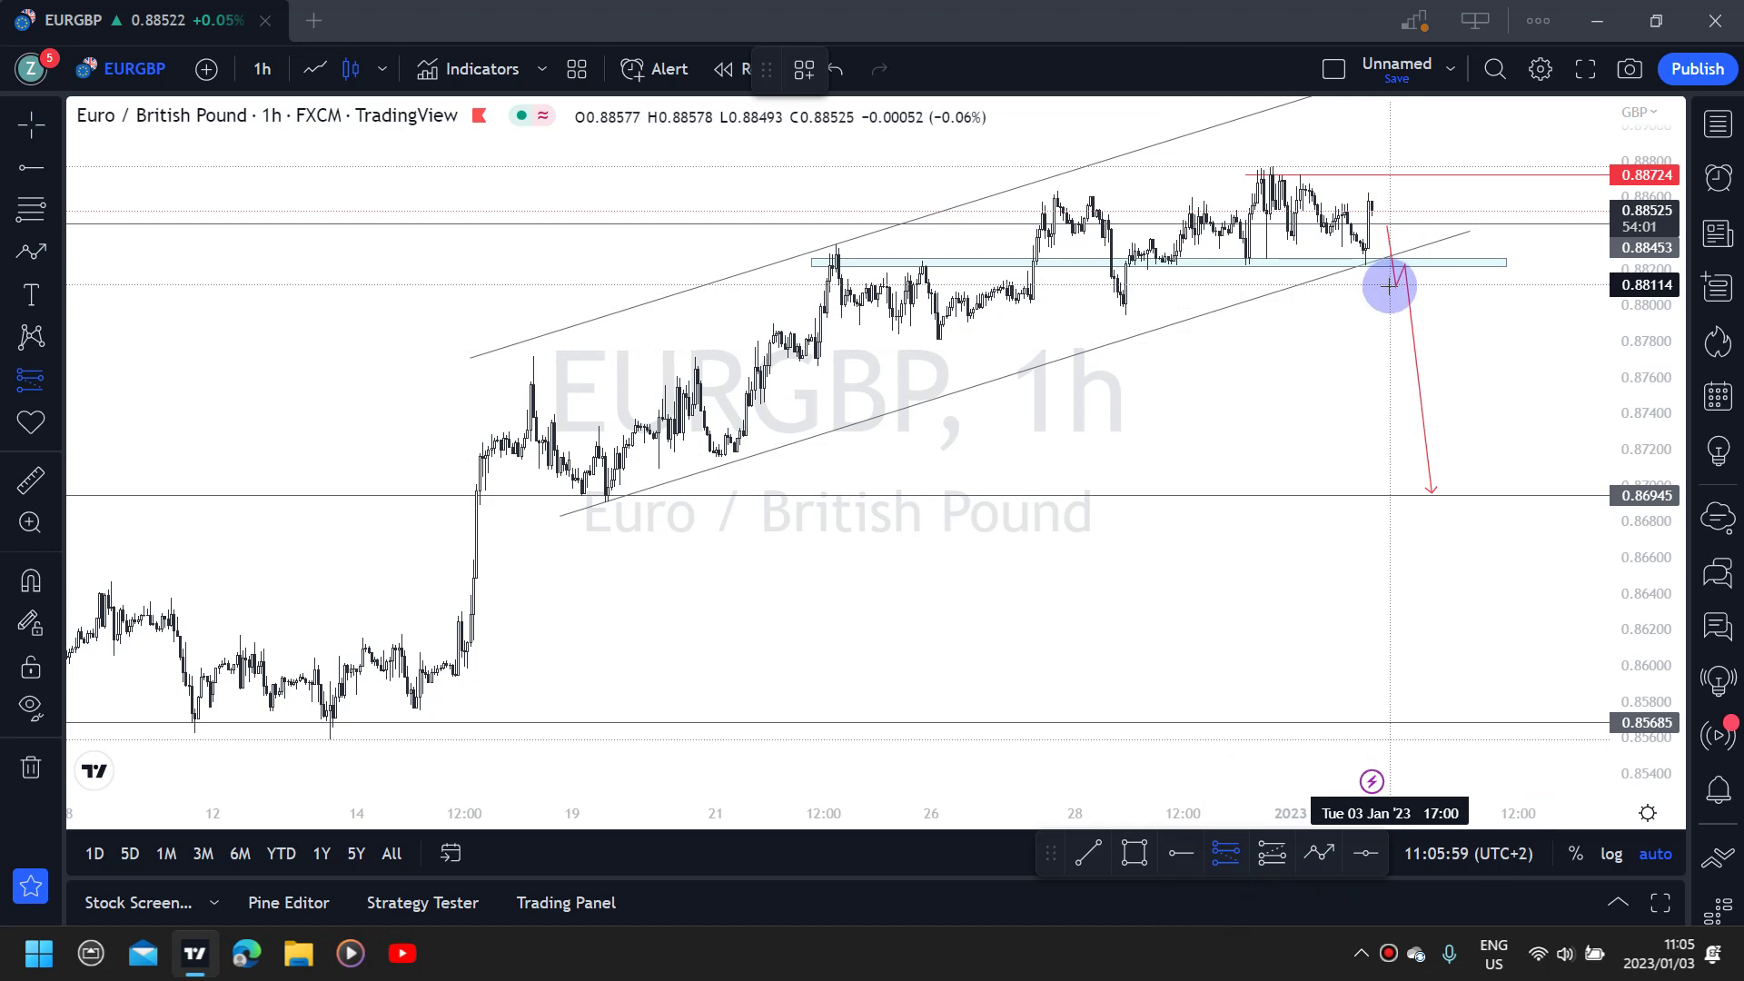
{"action": "left_click", "coordinate": [1389, 286]}
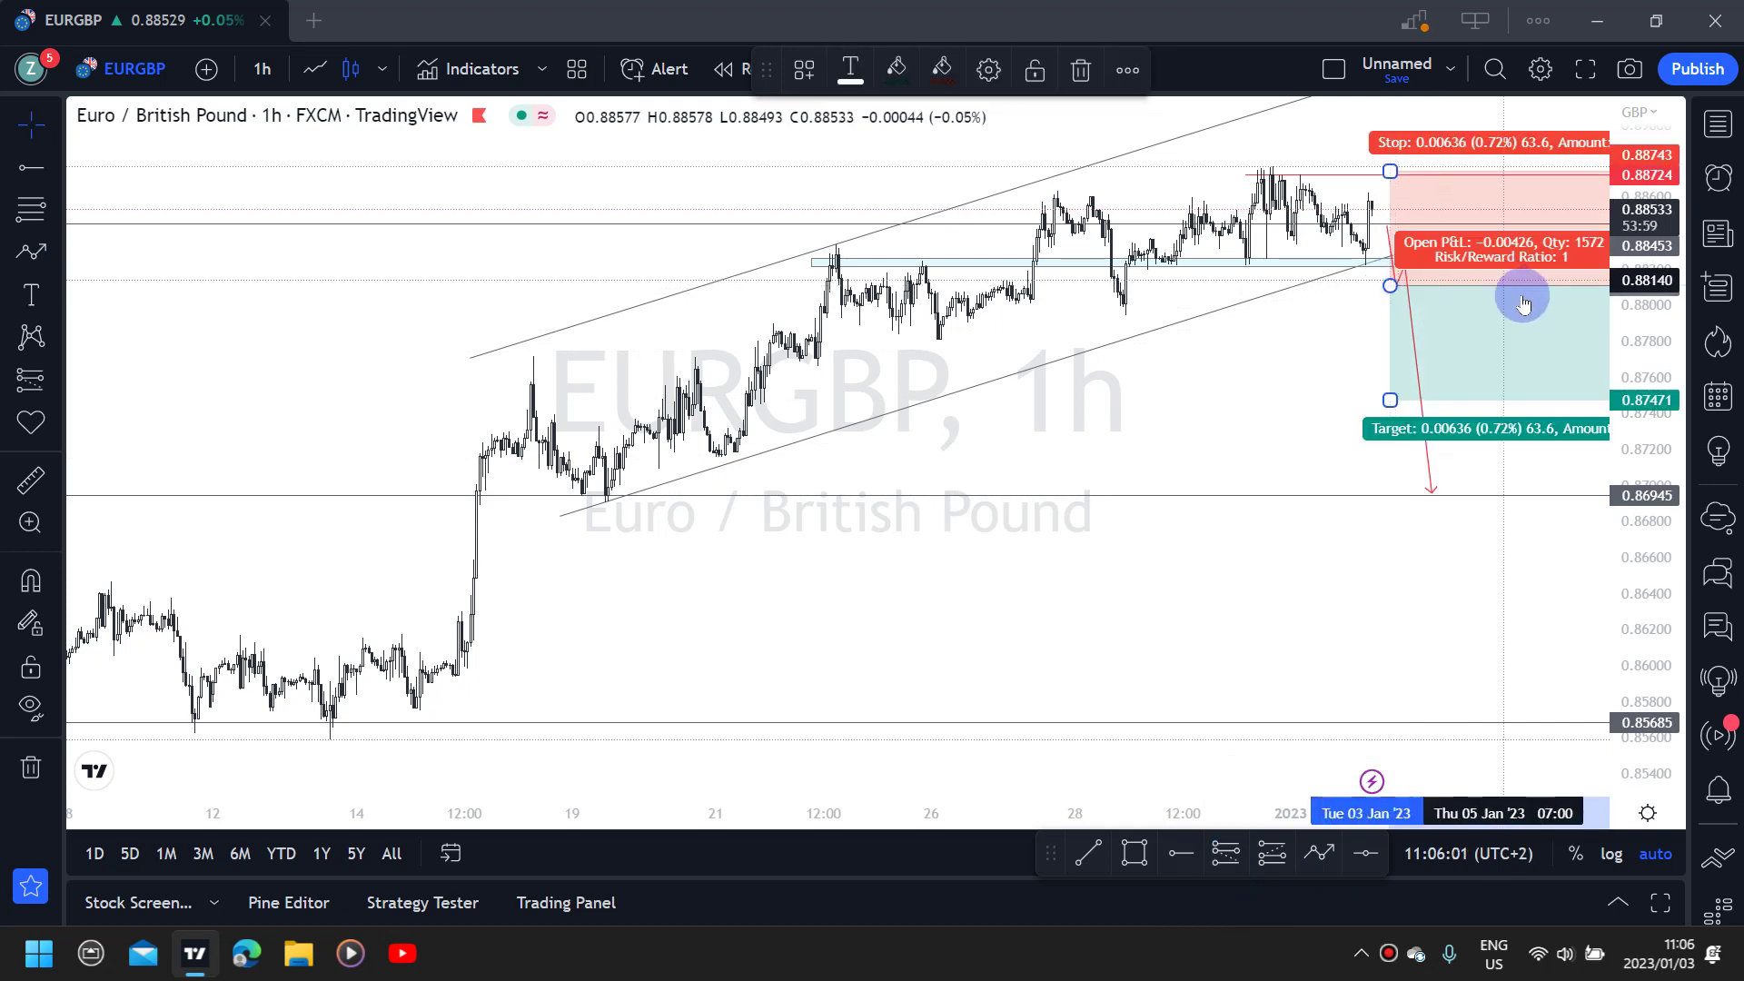
{"action": "mouse_move", "coordinate": [1527, 313]}
{"action": "left_mouse_down"}
{"action": "mouse_move", "coordinate": [1568, 292]}
{"action": "mouse_move", "coordinate": [1471, 280]}
{"action": "mouse_move", "coordinate": [1531, 326]}
{"action": "mouse_move", "coordinate": [1504, 291]}
{"action": "left_mouse_up"}
{"action": "mouse_move", "coordinate": [1408, 181]}
{"action": "left_mouse_down"}
{"action": "mouse_move", "coordinate": [1378, 171]}
{"action": "mouse_move", "coordinate": [1387, 220]}
{"action": "mouse_move", "coordinate": [1403, 218]}
{"action": "left_mouse_up"}
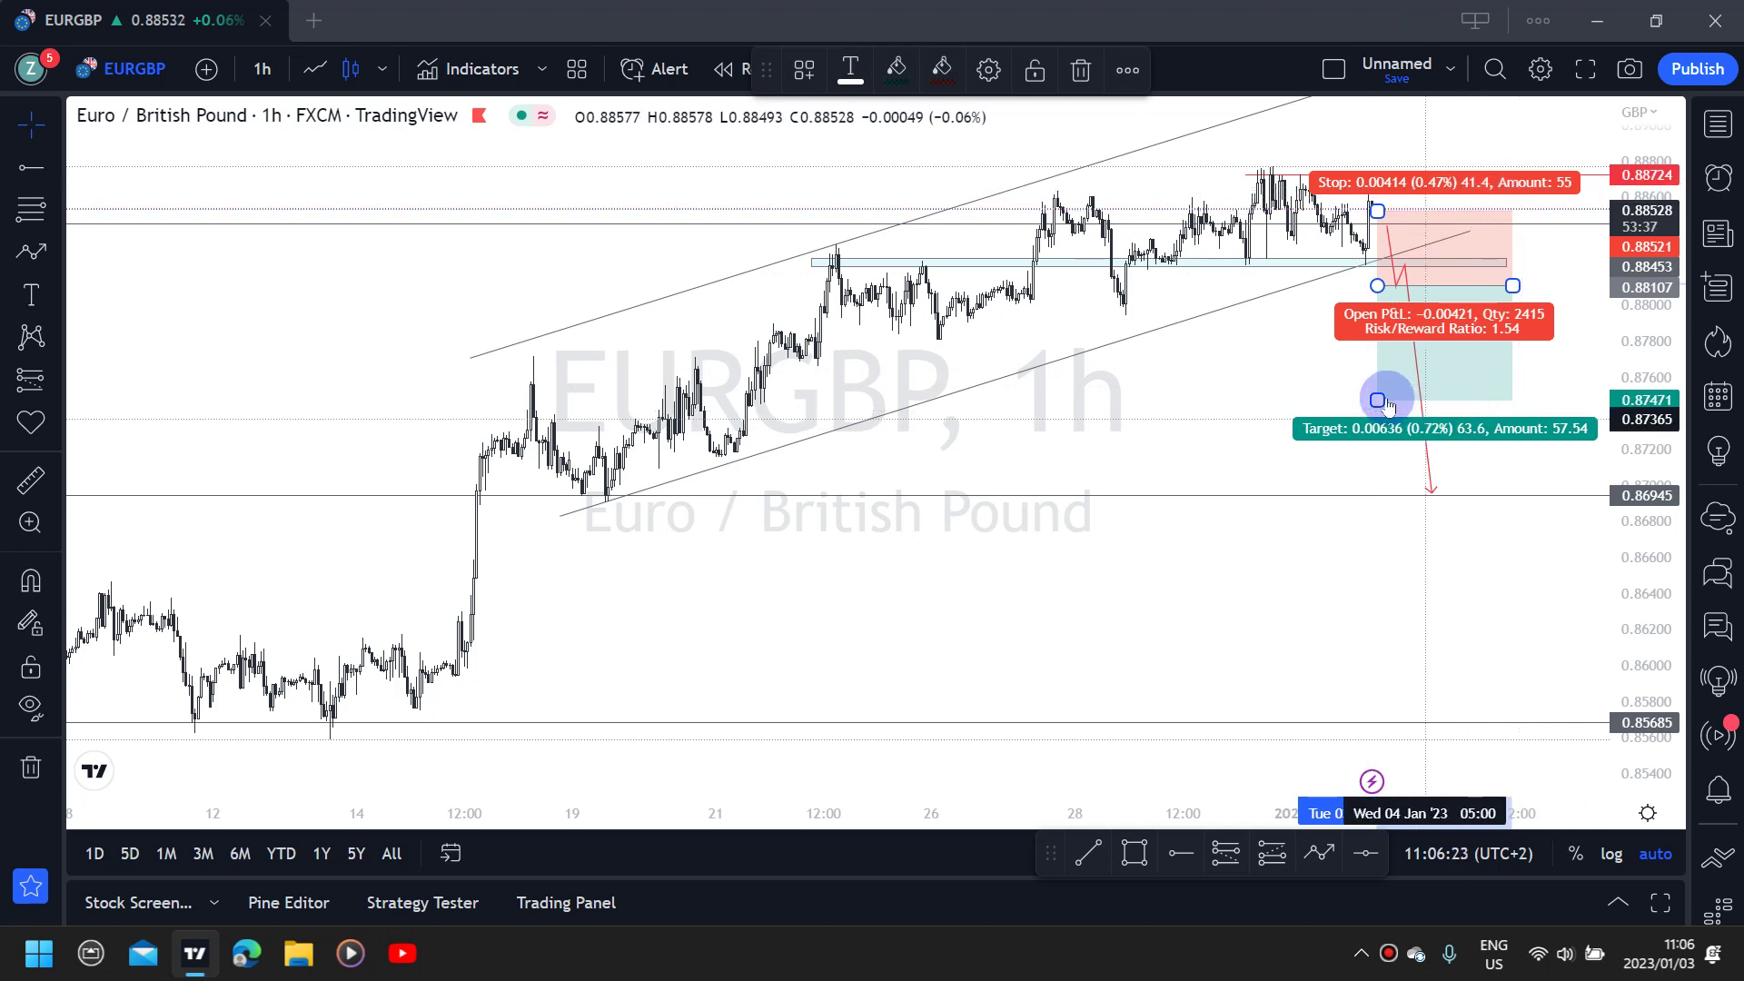
Extend the short position's target to about 0.86951, near the 0.86945 level, and narrow its box
{"action": "left_click_drag", "start_coordinate": [1377, 400], "coordinate": [1419, 495]}
{"action": "left_click", "coordinate": [635, 492]}
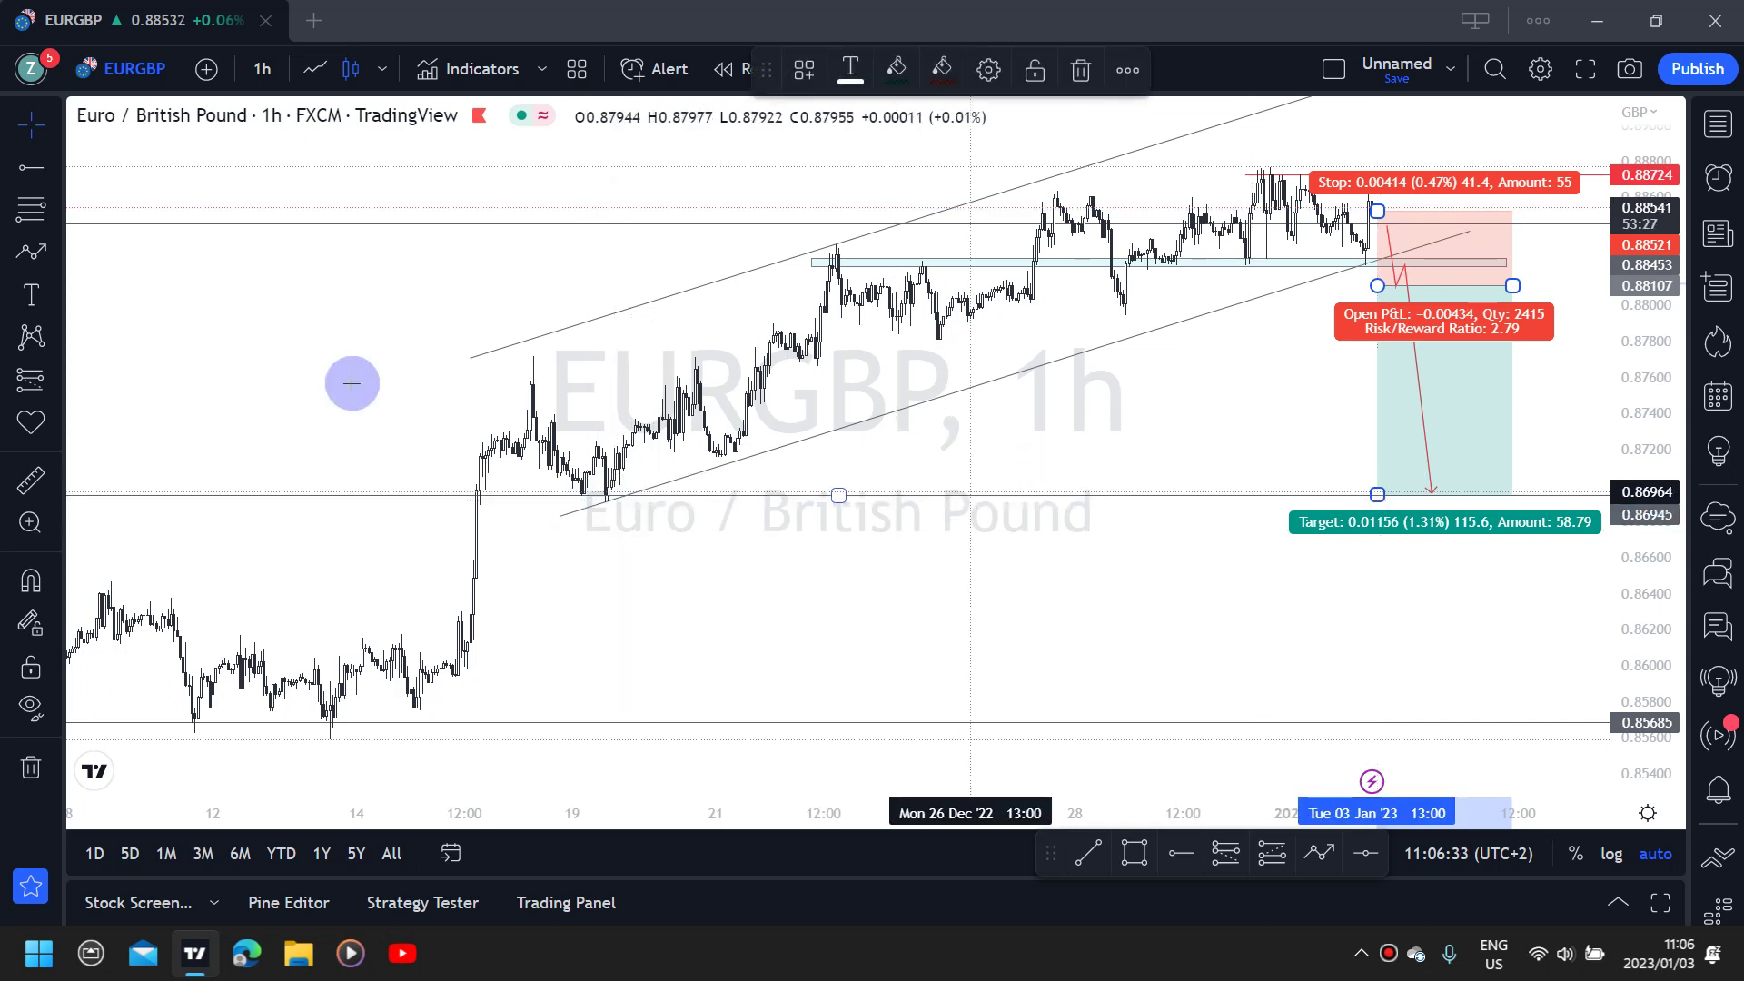
{"action": "left_click", "coordinate": [1508, 424]}
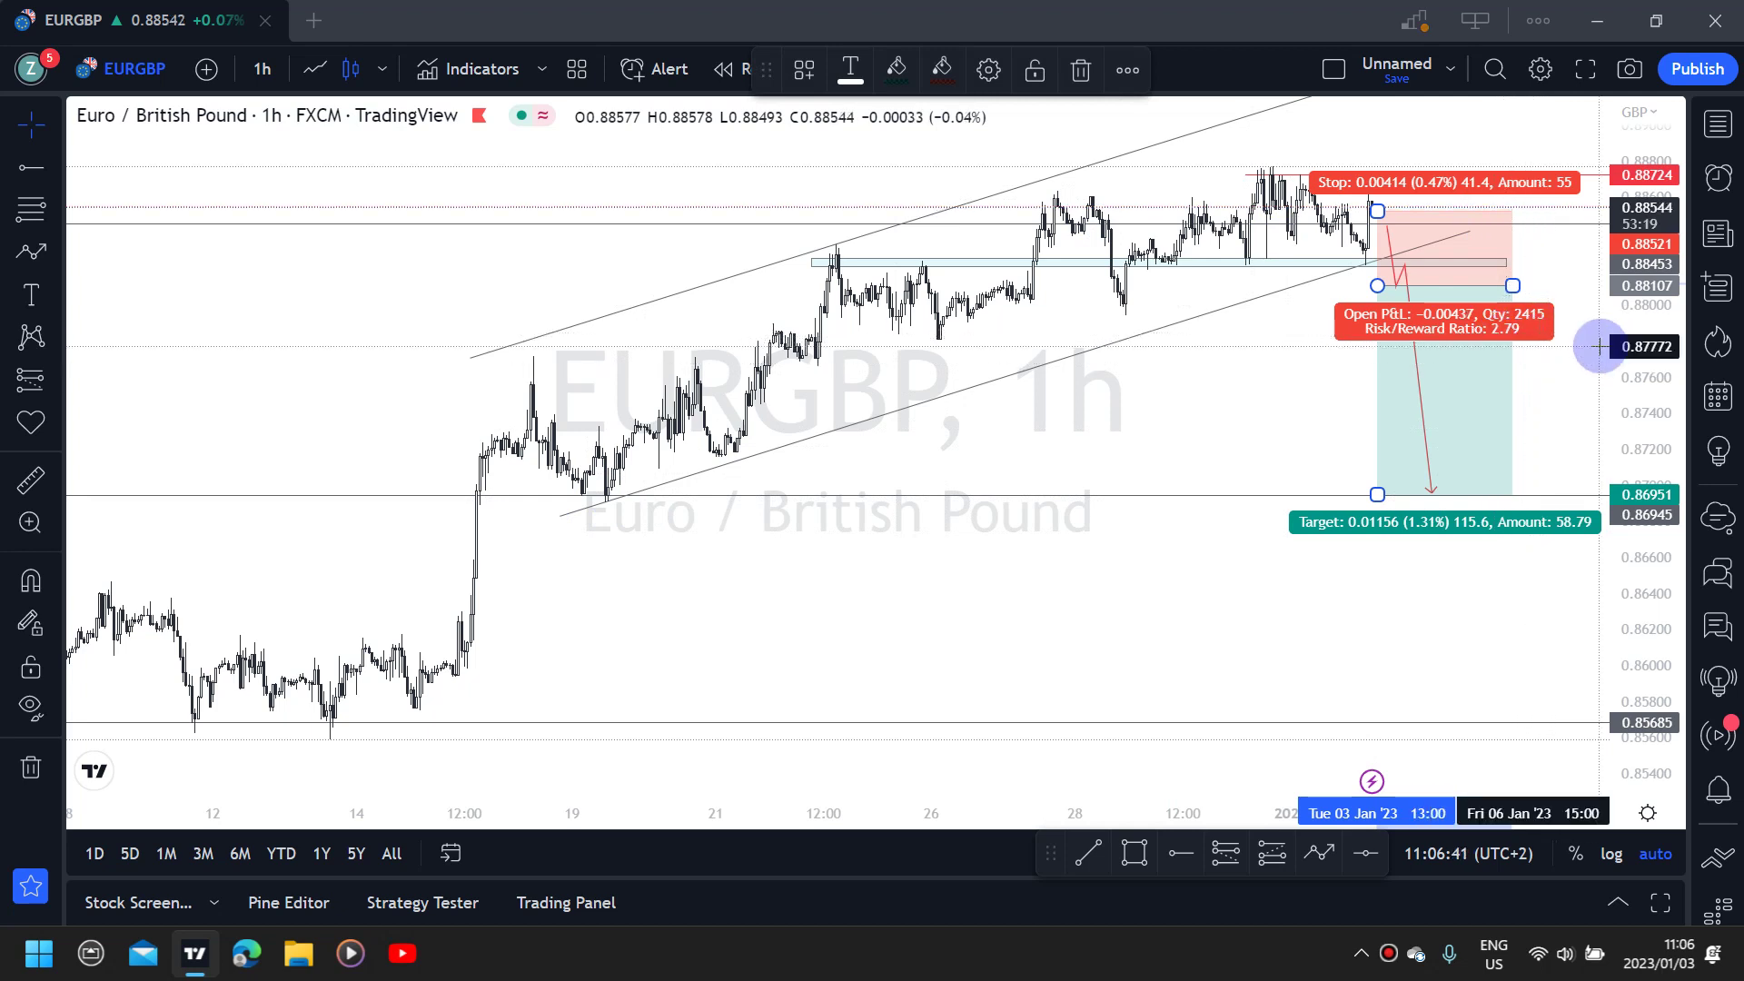
{"action": "left_click_drag", "start_coordinate": [1511, 285], "coordinate": [1470, 282]}
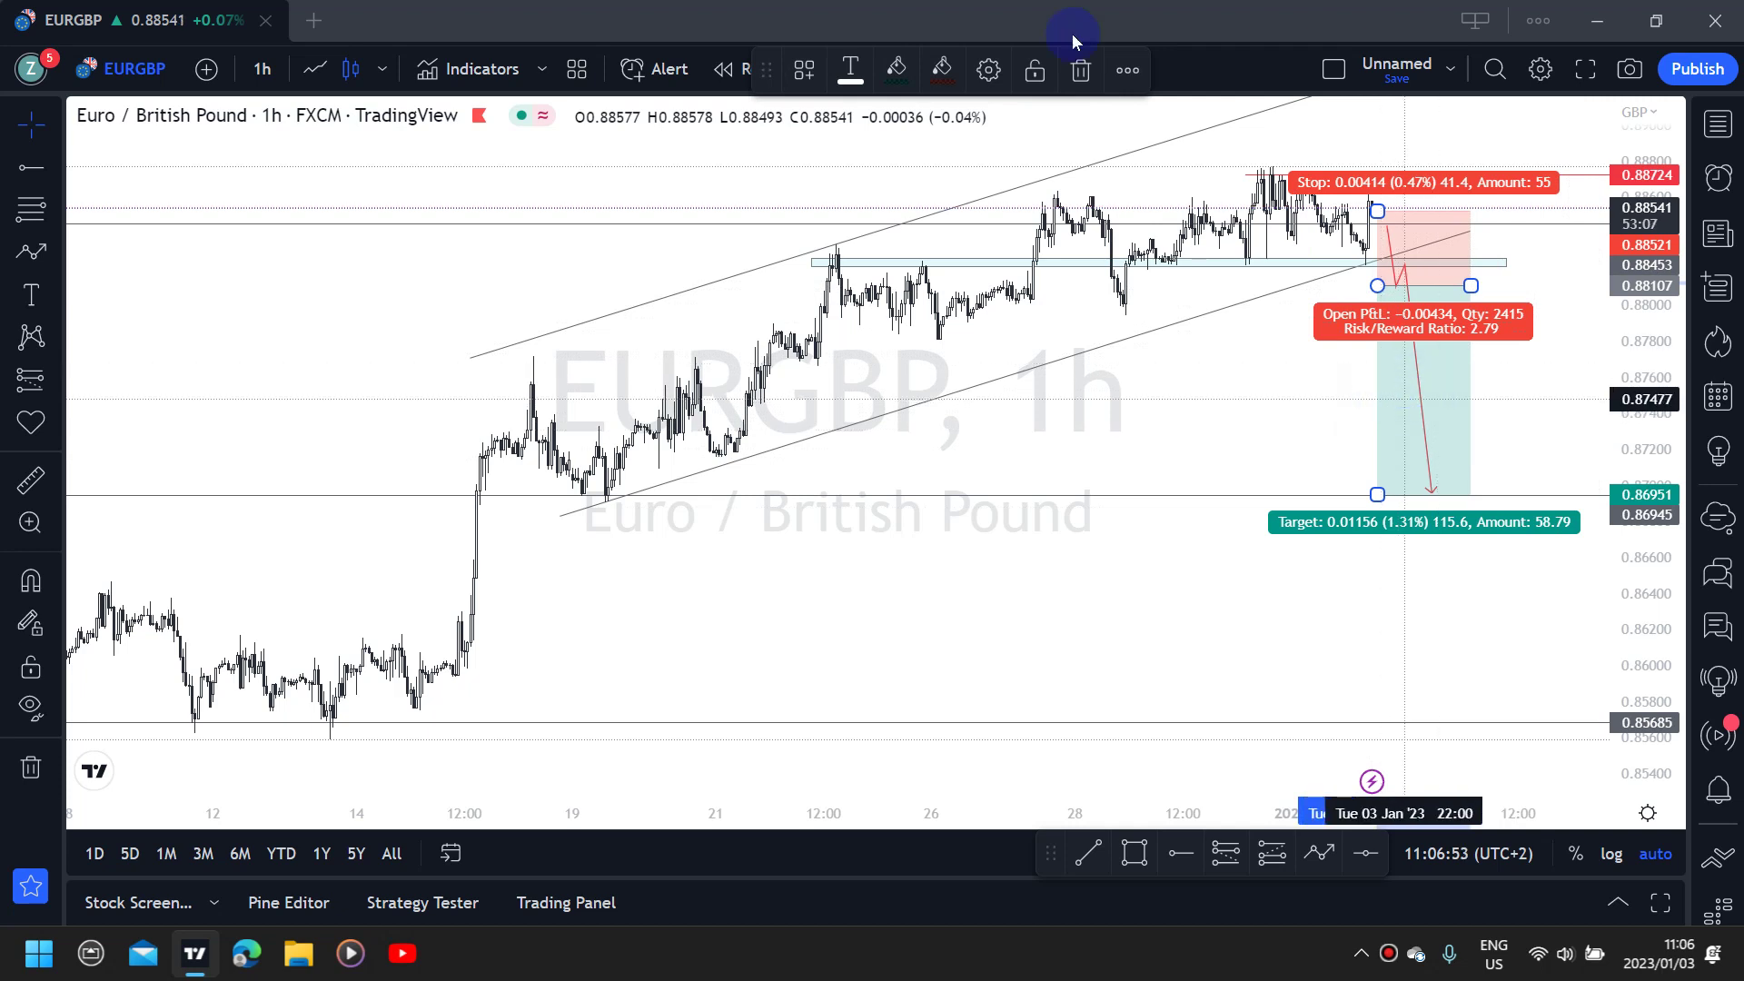
Delete the short position and the bearish projection path
{"action": "left_click", "coordinate": [1080, 70]}
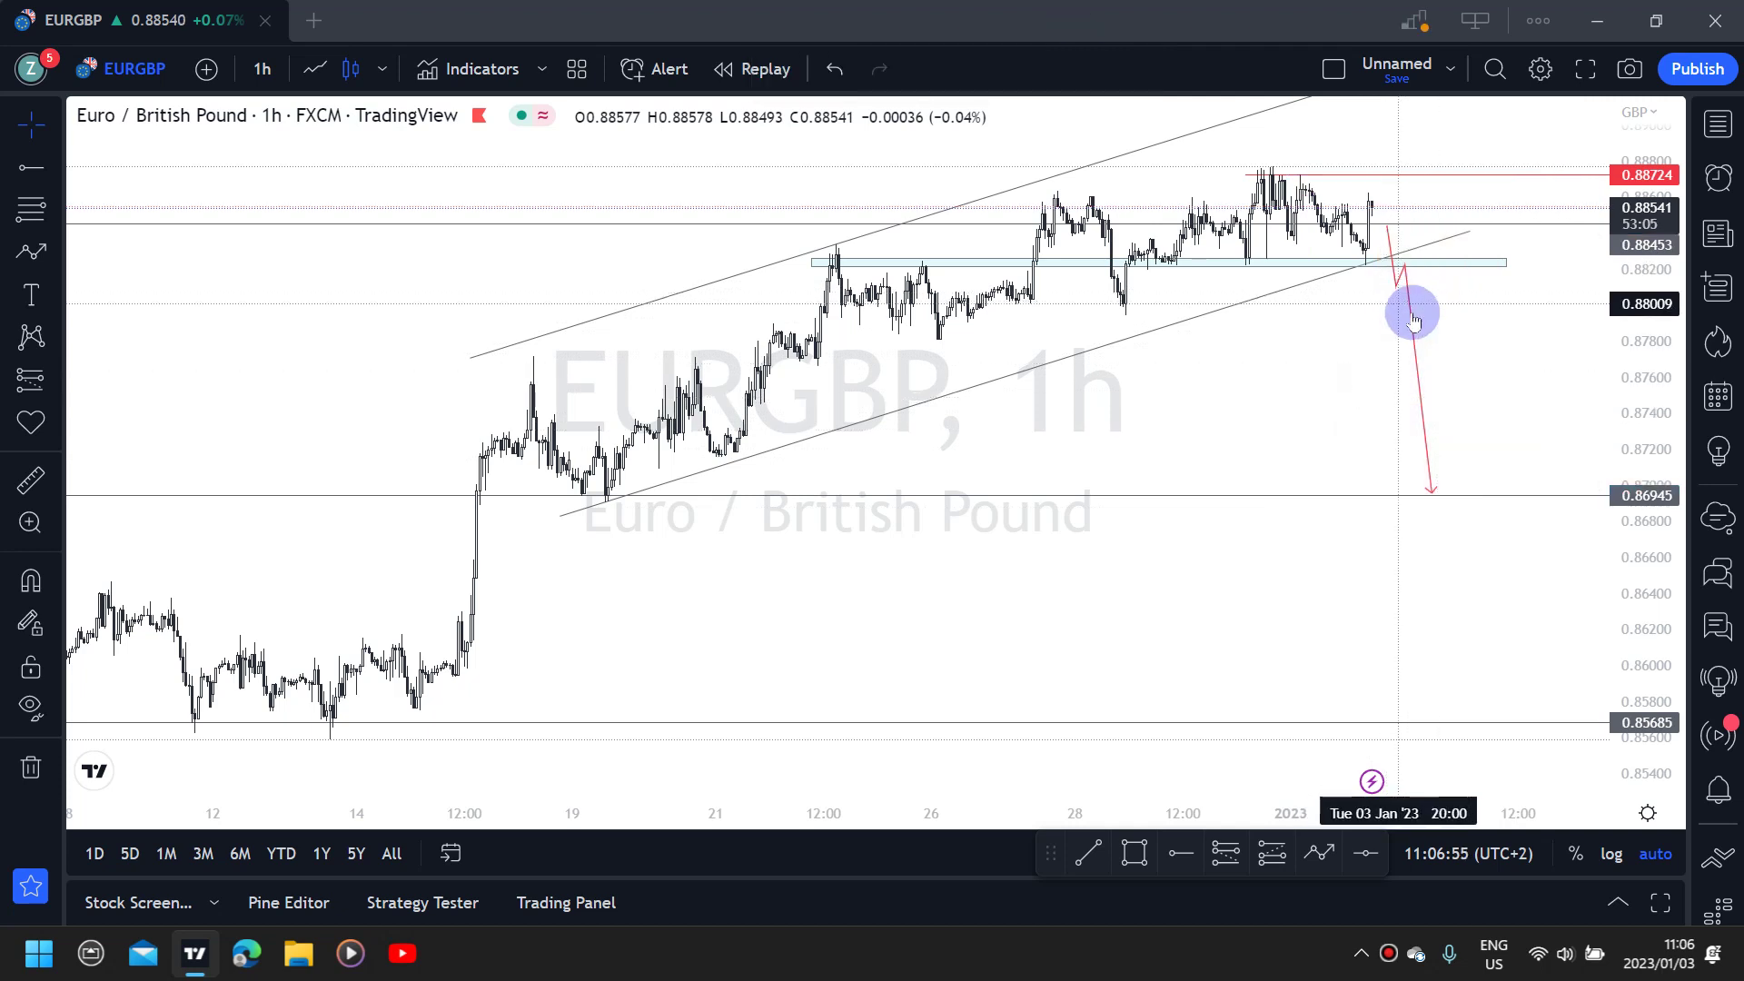
{"action": "left_click", "coordinate": [1413, 320]}
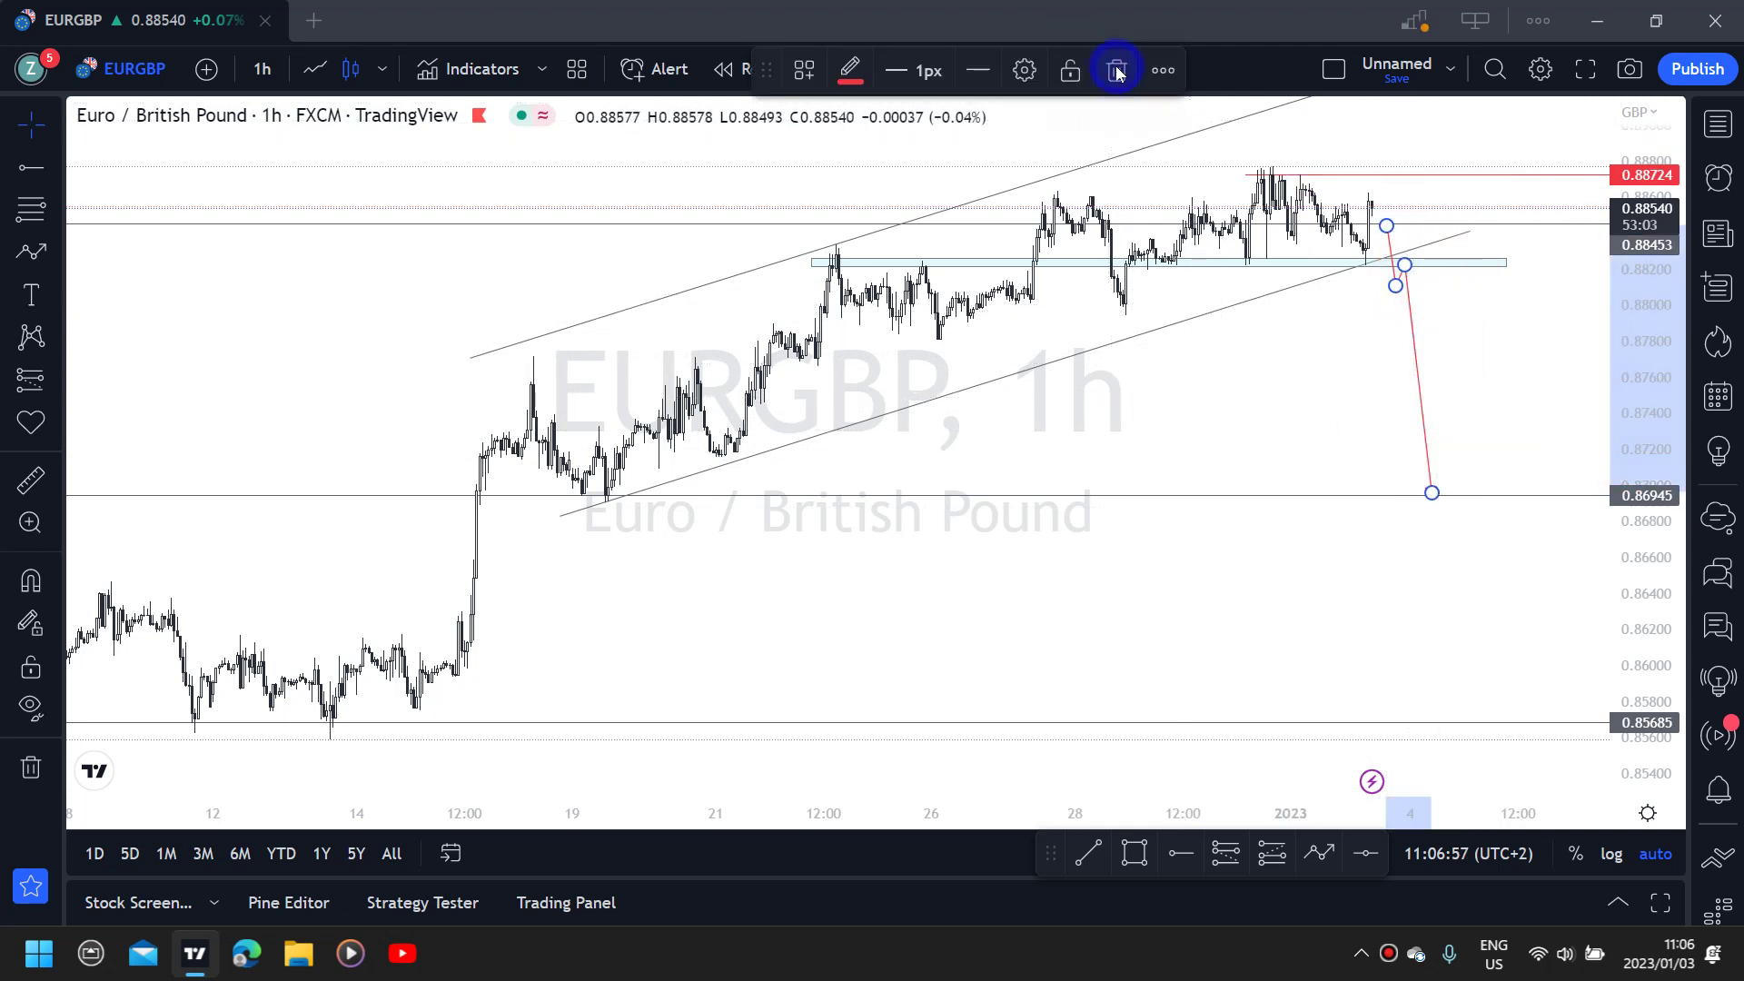
{"action": "left_click", "coordinate": [1117, 69]}
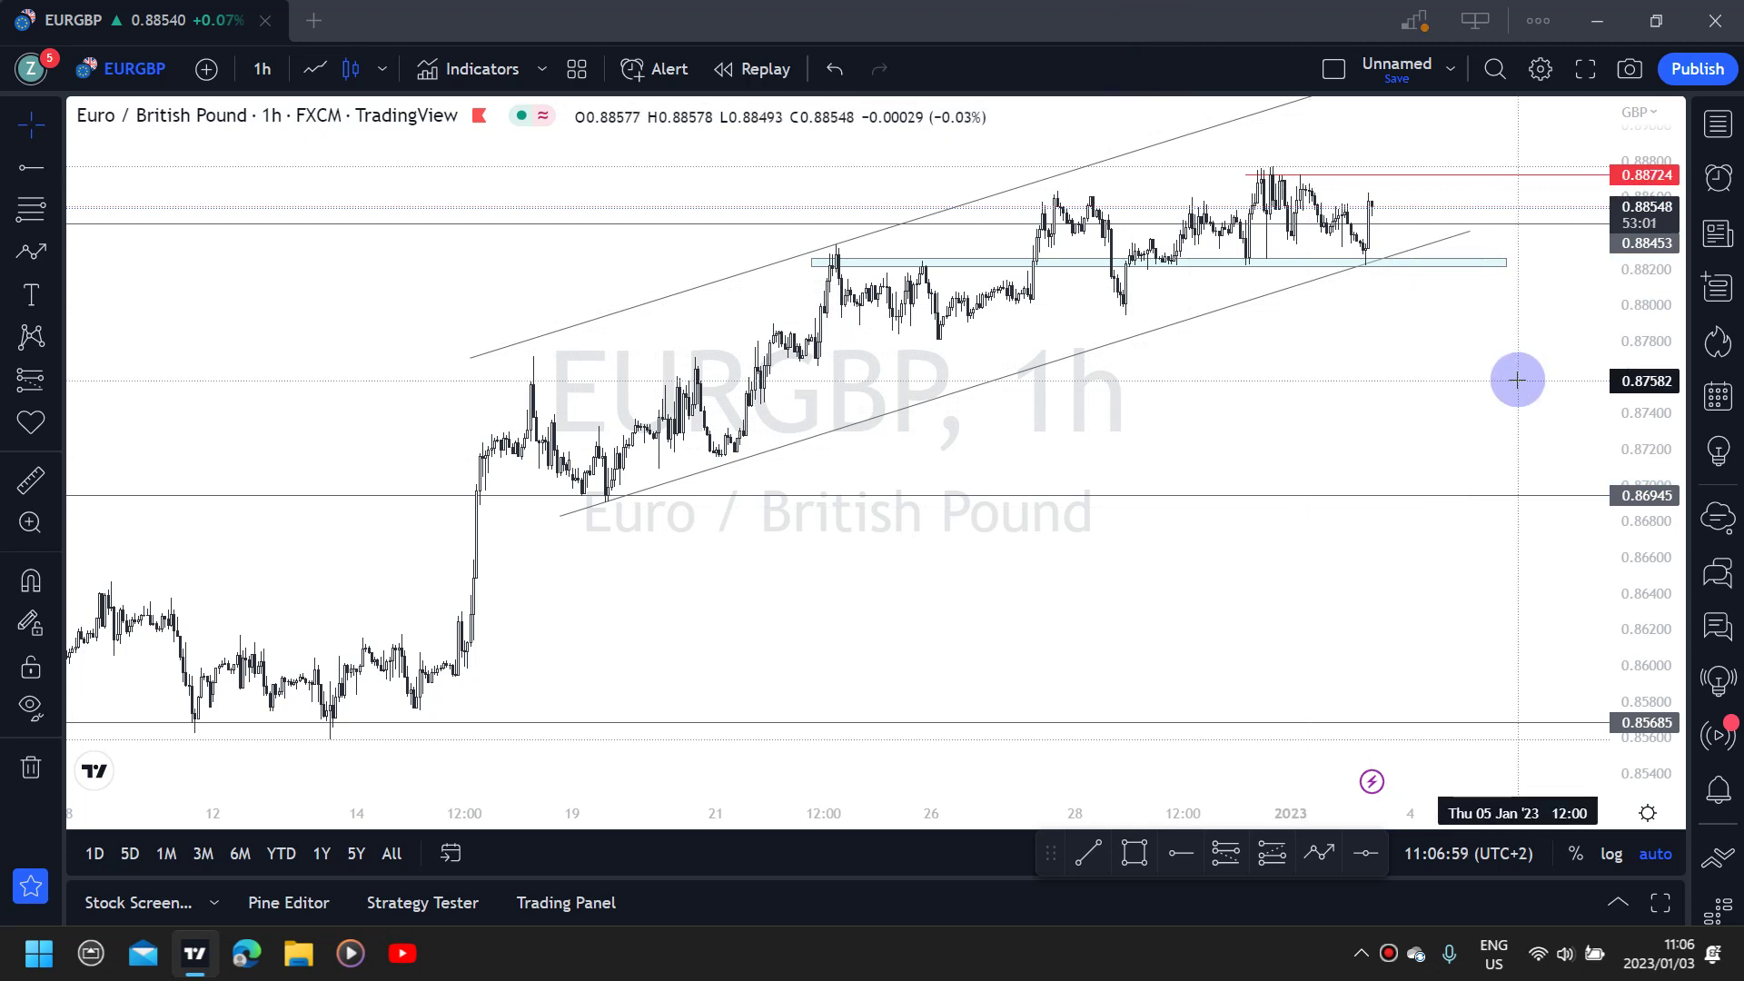